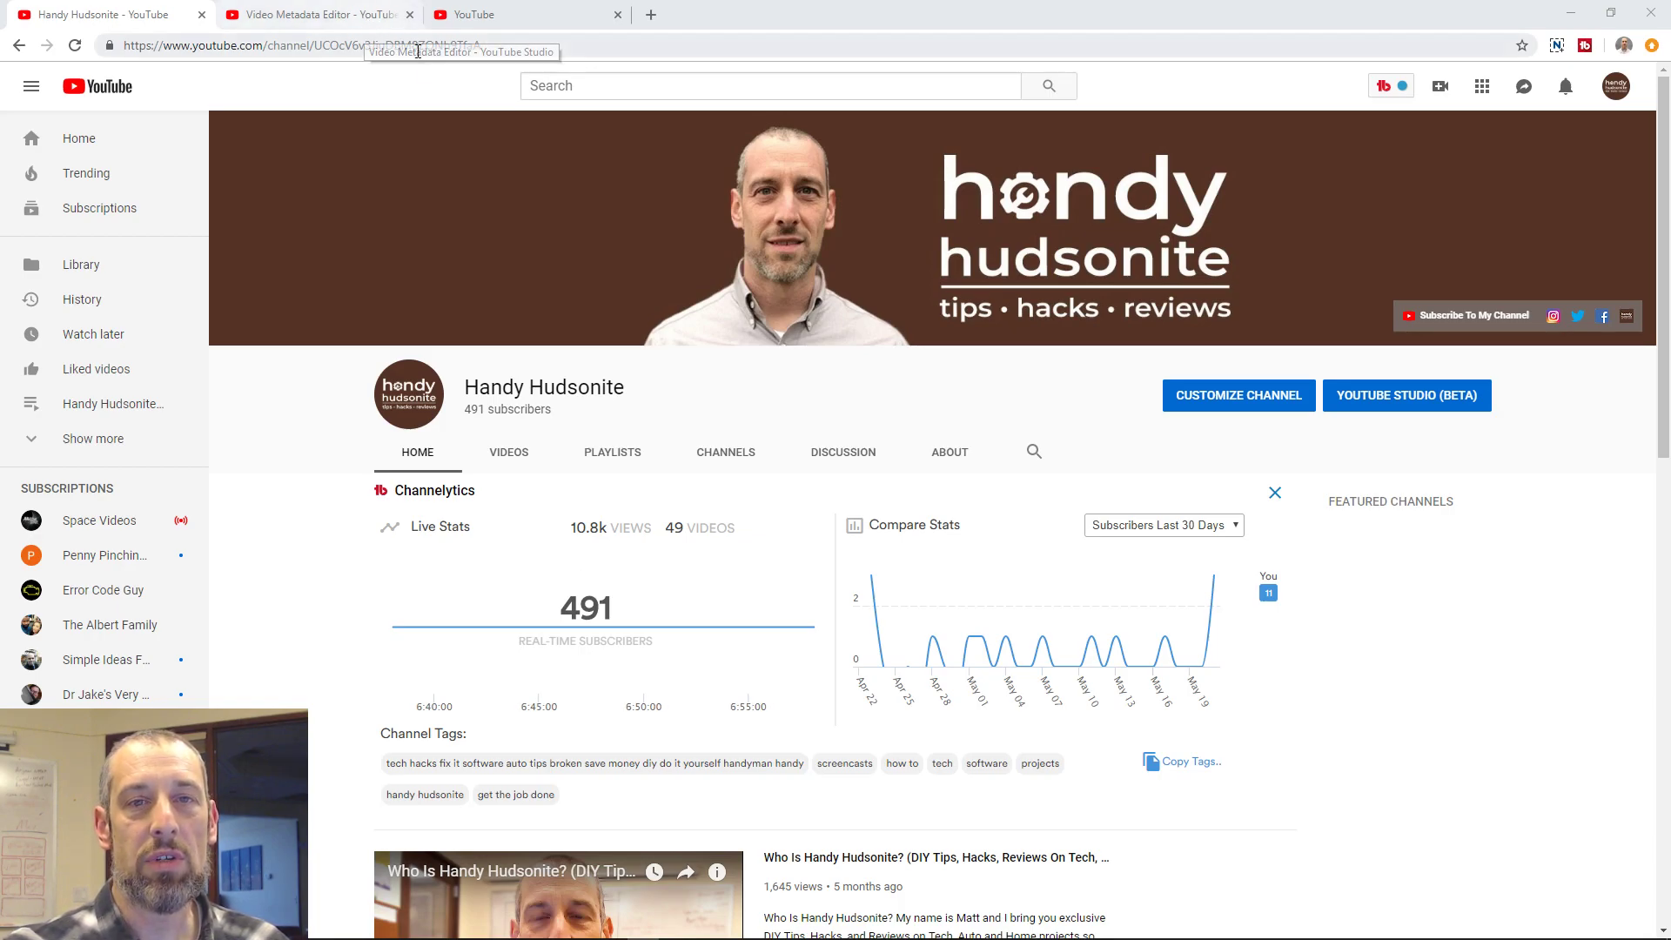
Step: Open the channel's video list in YouTube Studio and view the details page of the tire-changing video
left_click(1616, 87)
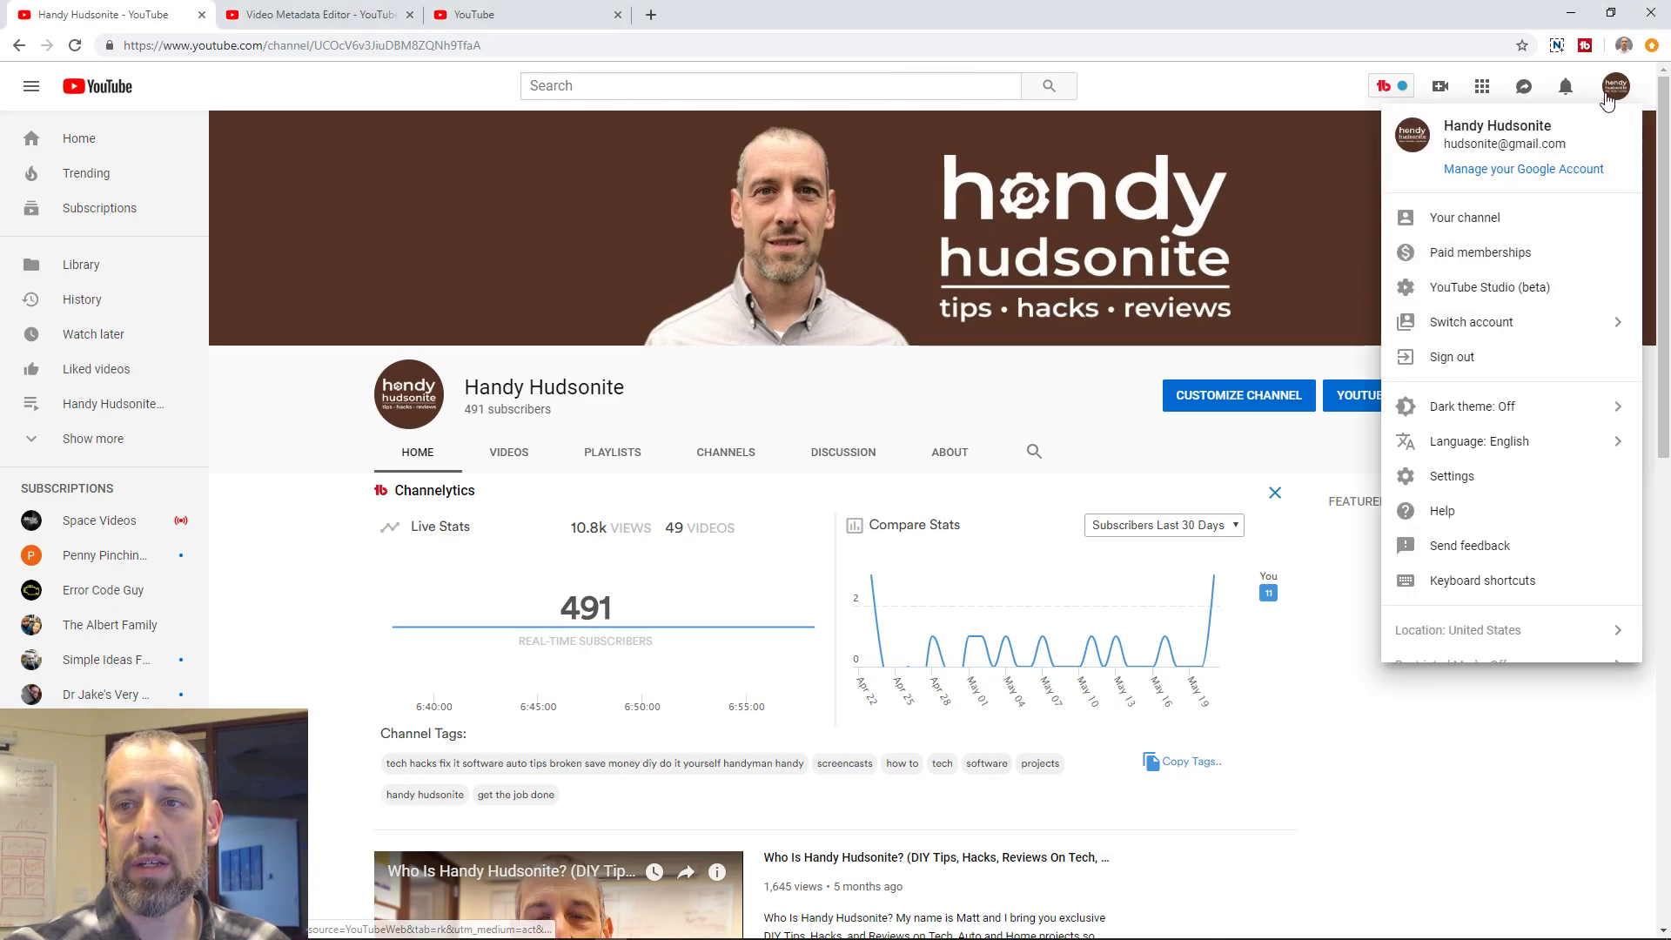
left_click(1486, 288)
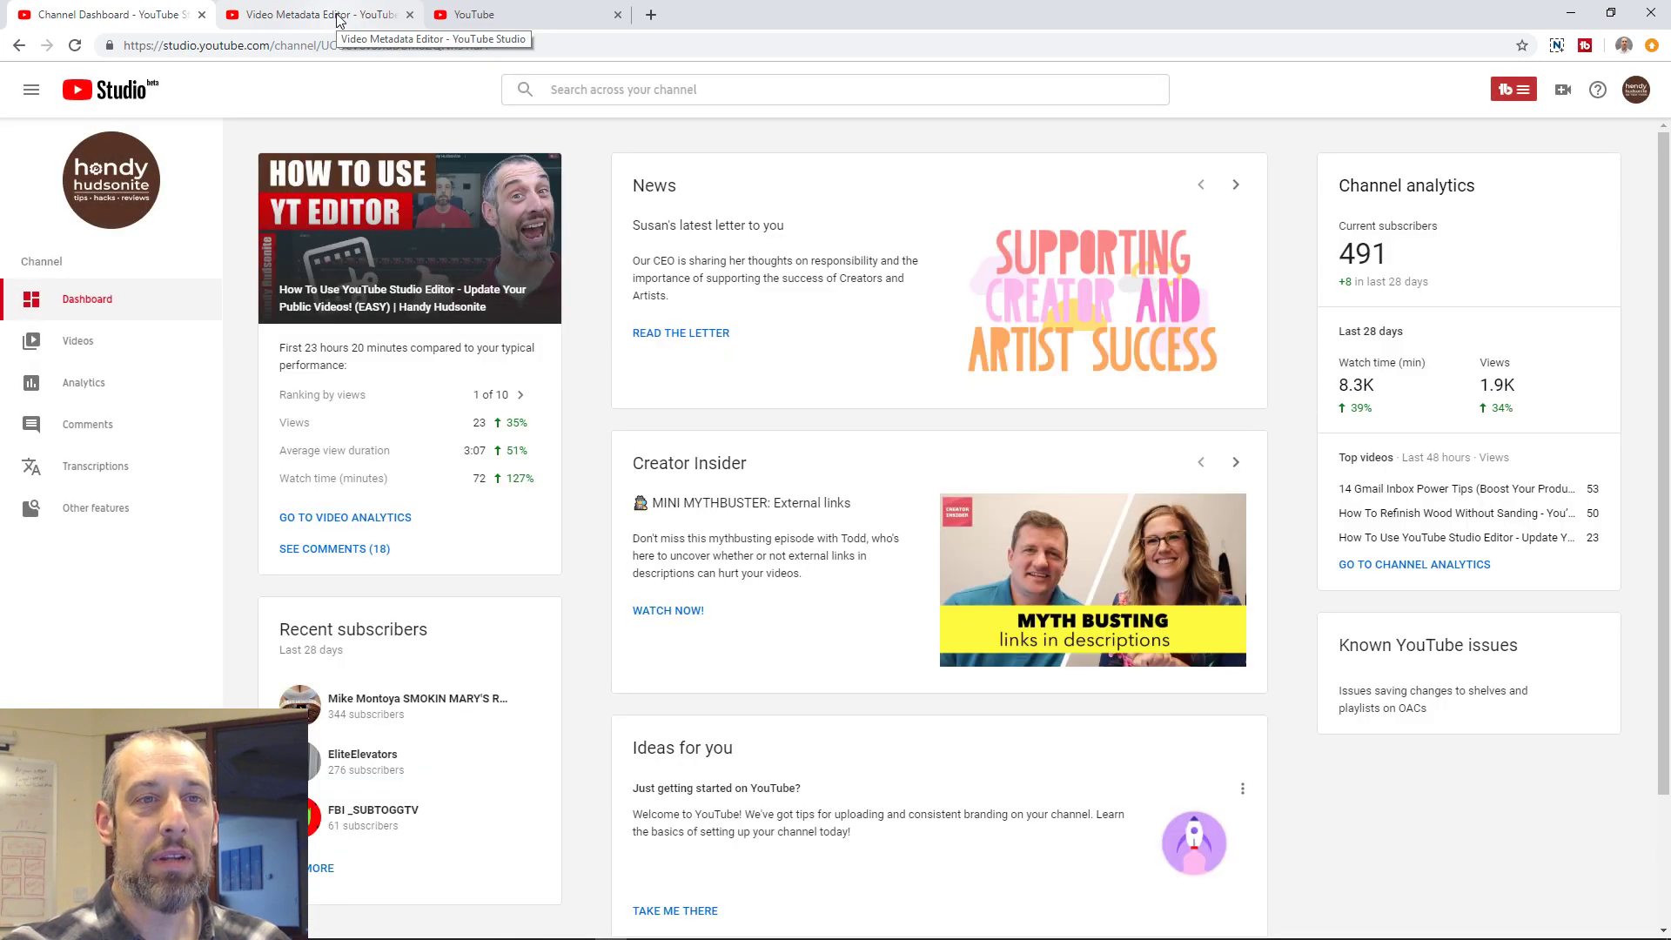
left_click(338, 17)
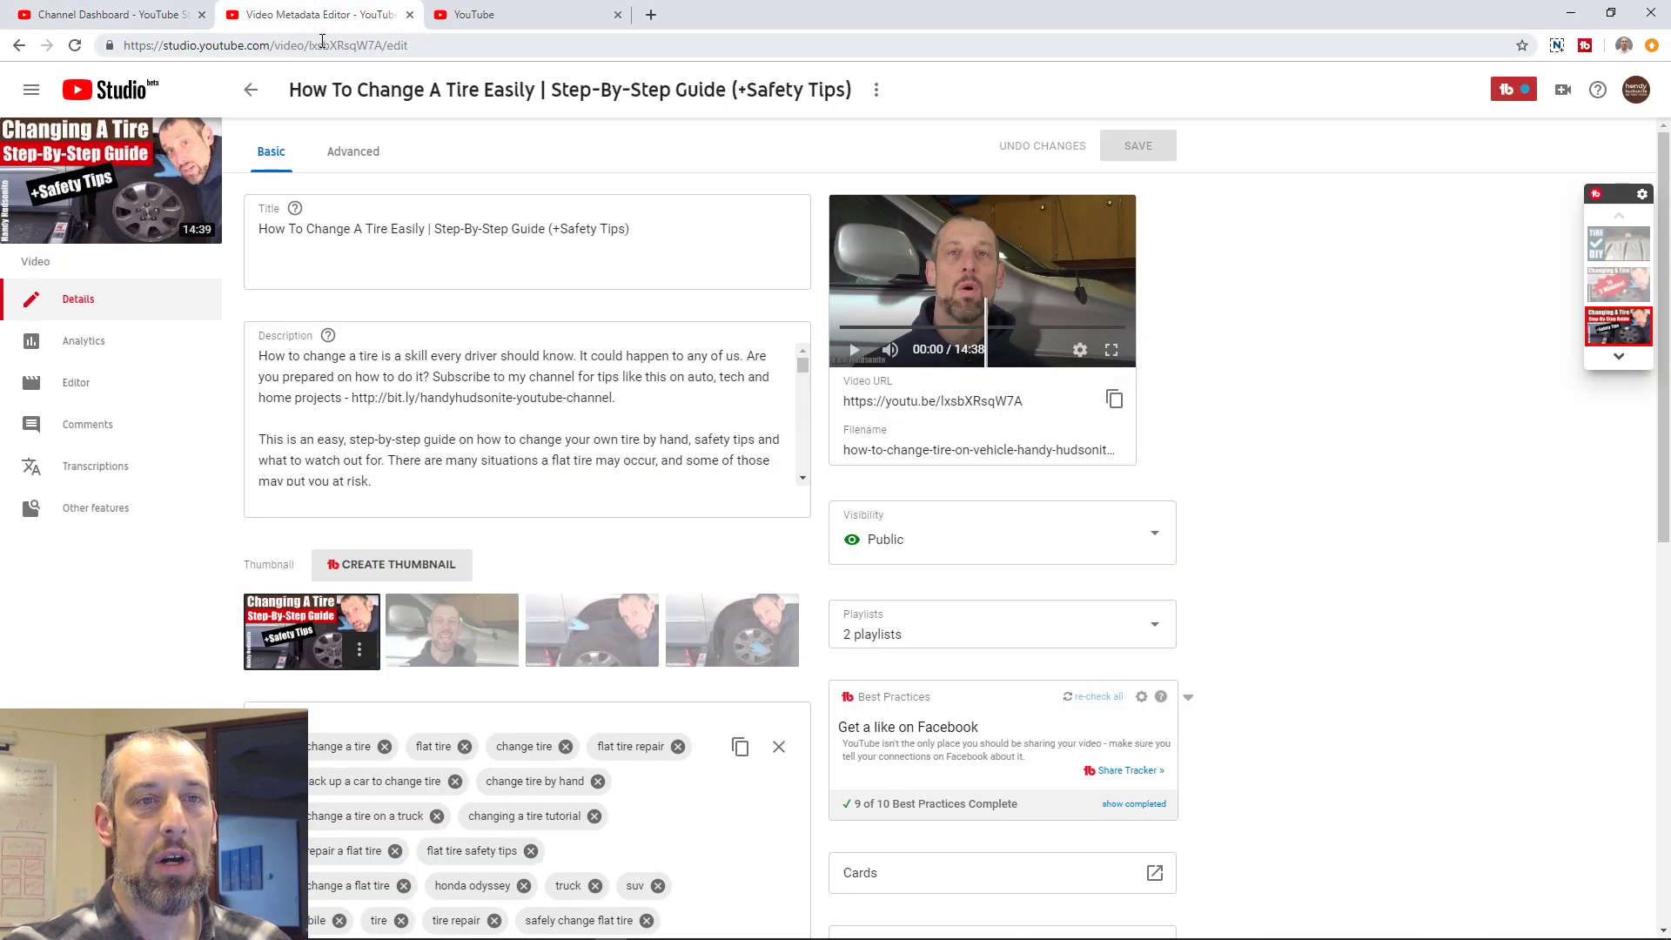
left_click(143, 16)
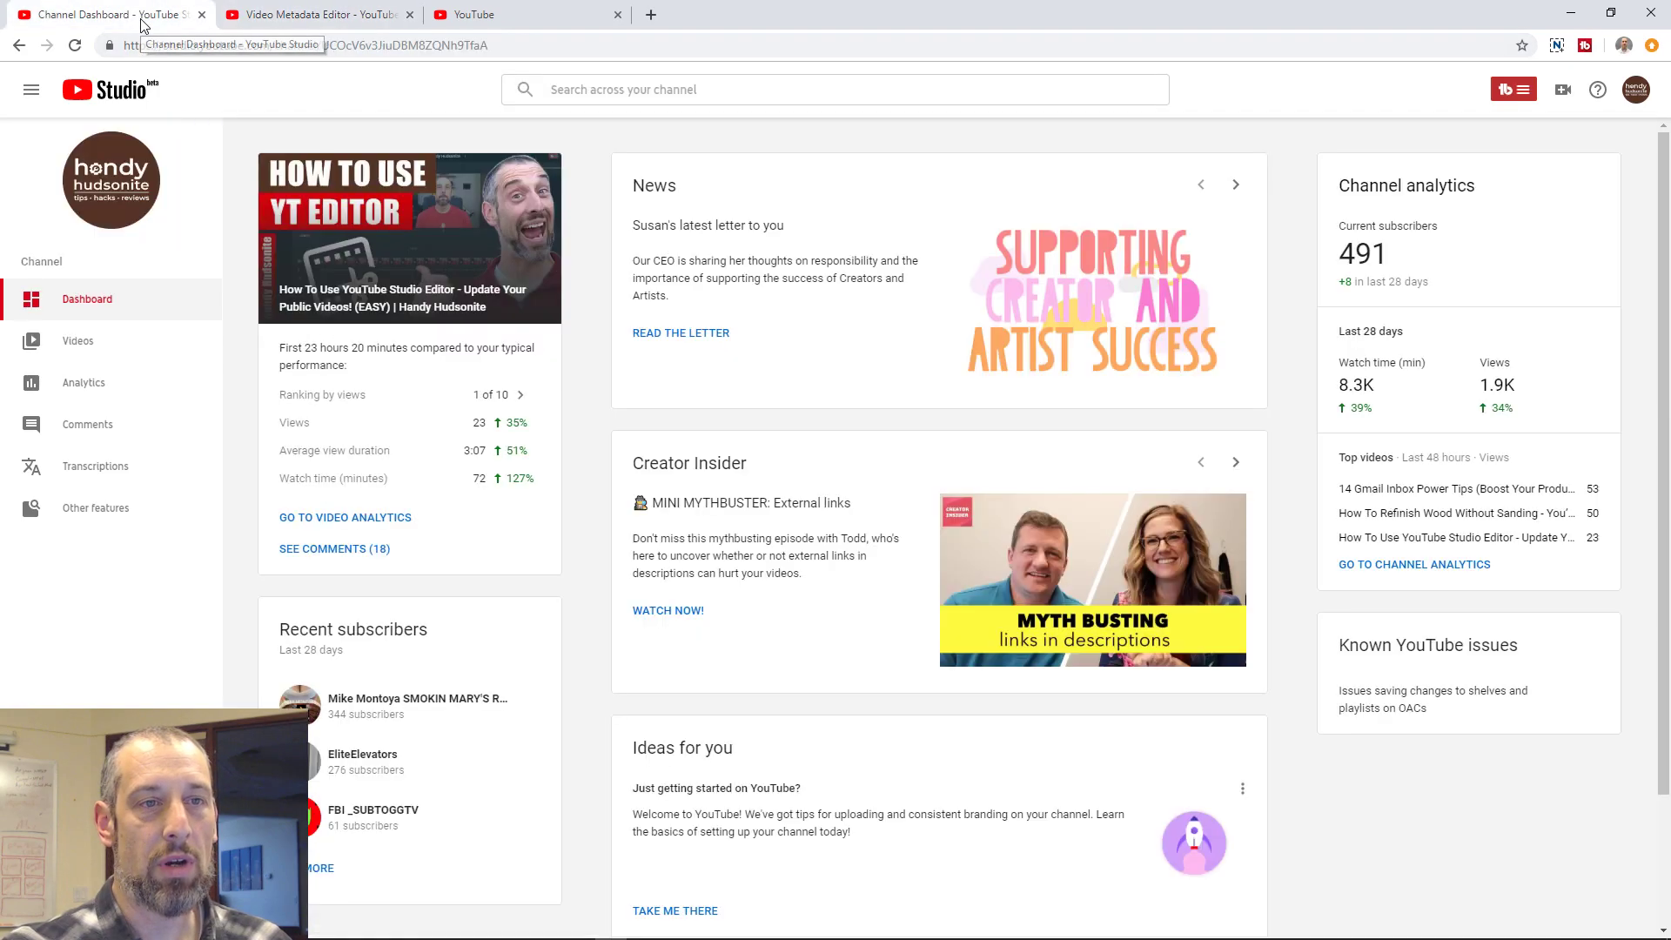
left_click(79, 344)
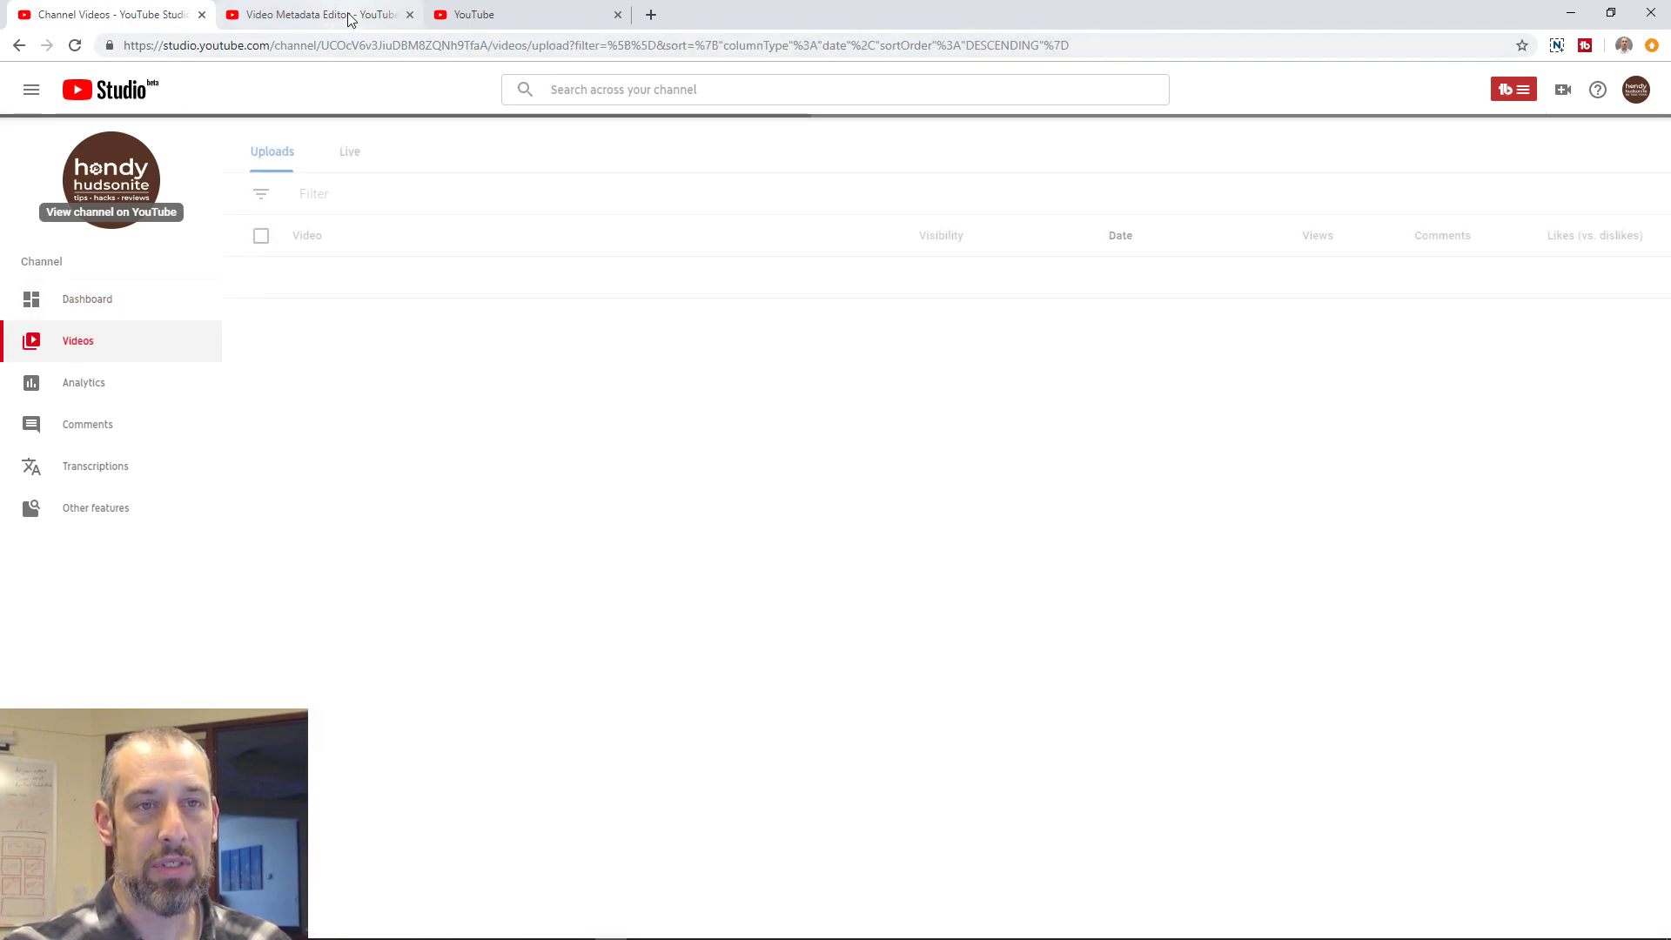
left_click(351, 15)
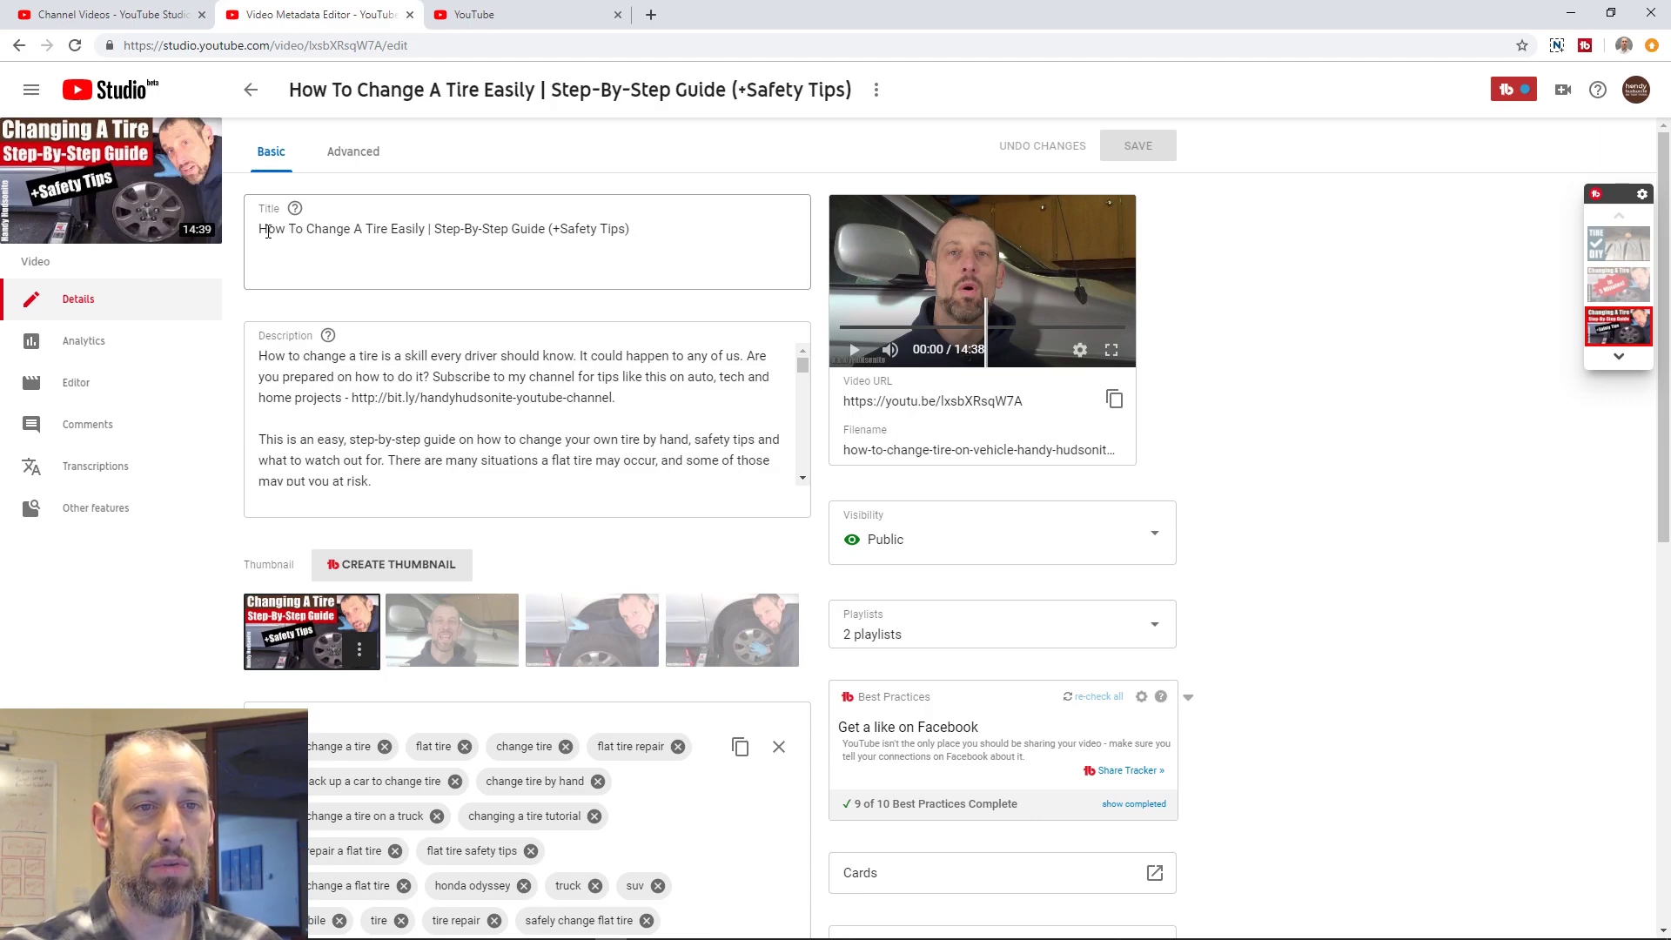
Step: Switch to the YouTube home page and open TubeBuddy's Keyword Explorer
left_click(535, 25)
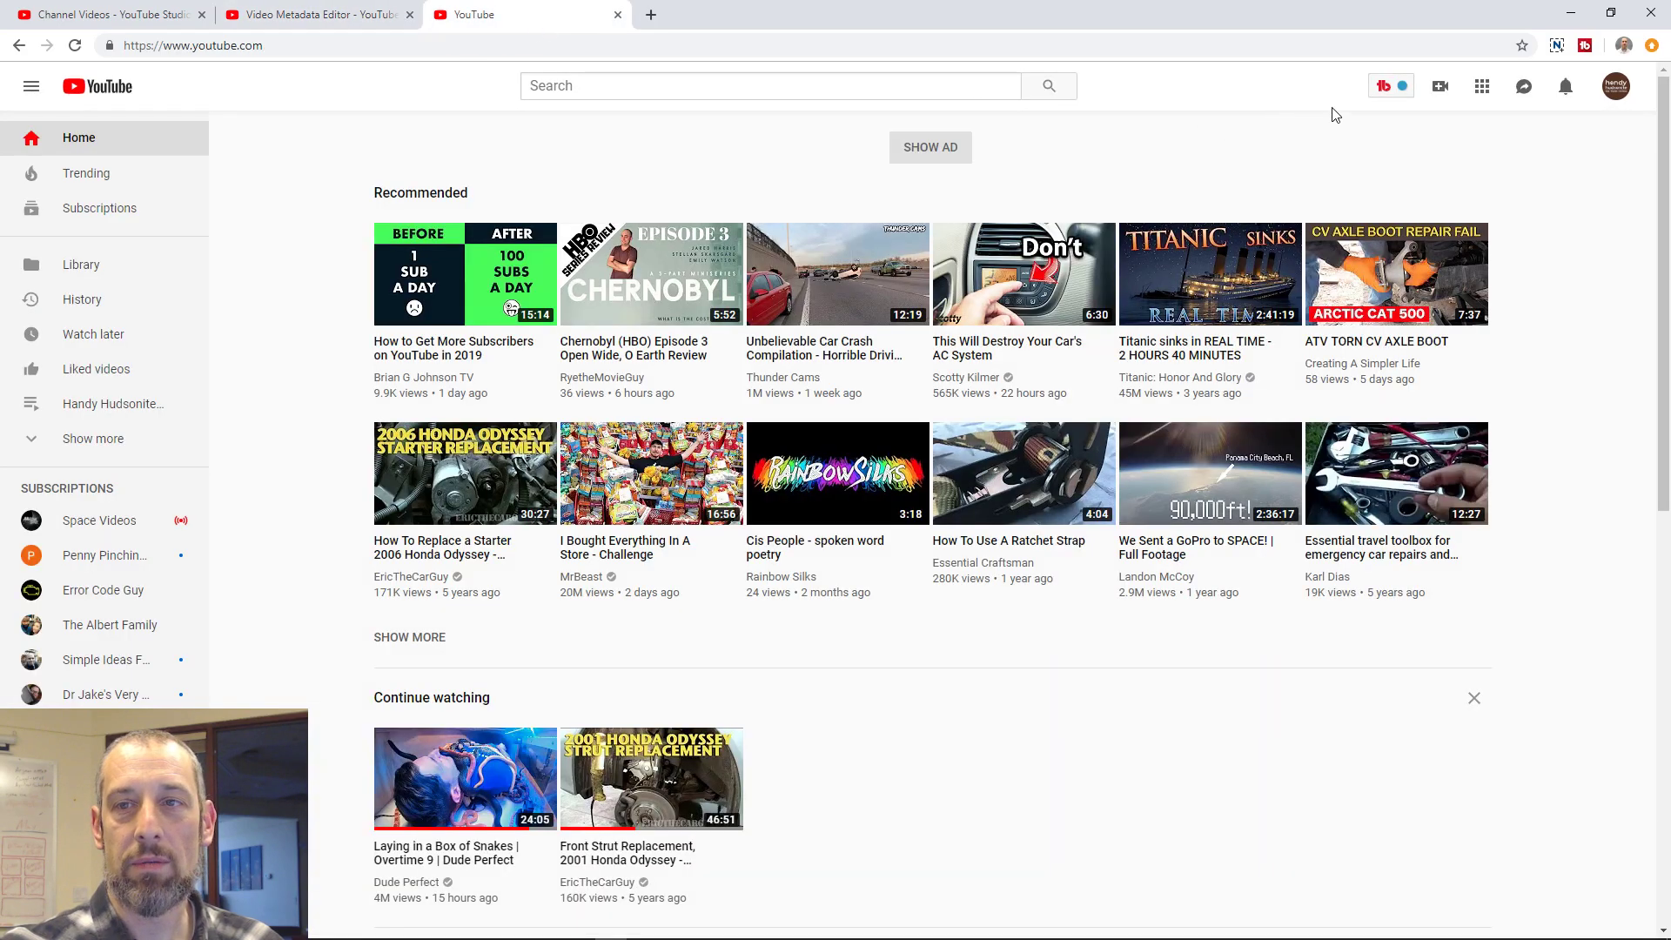
left_click(1385, 87)
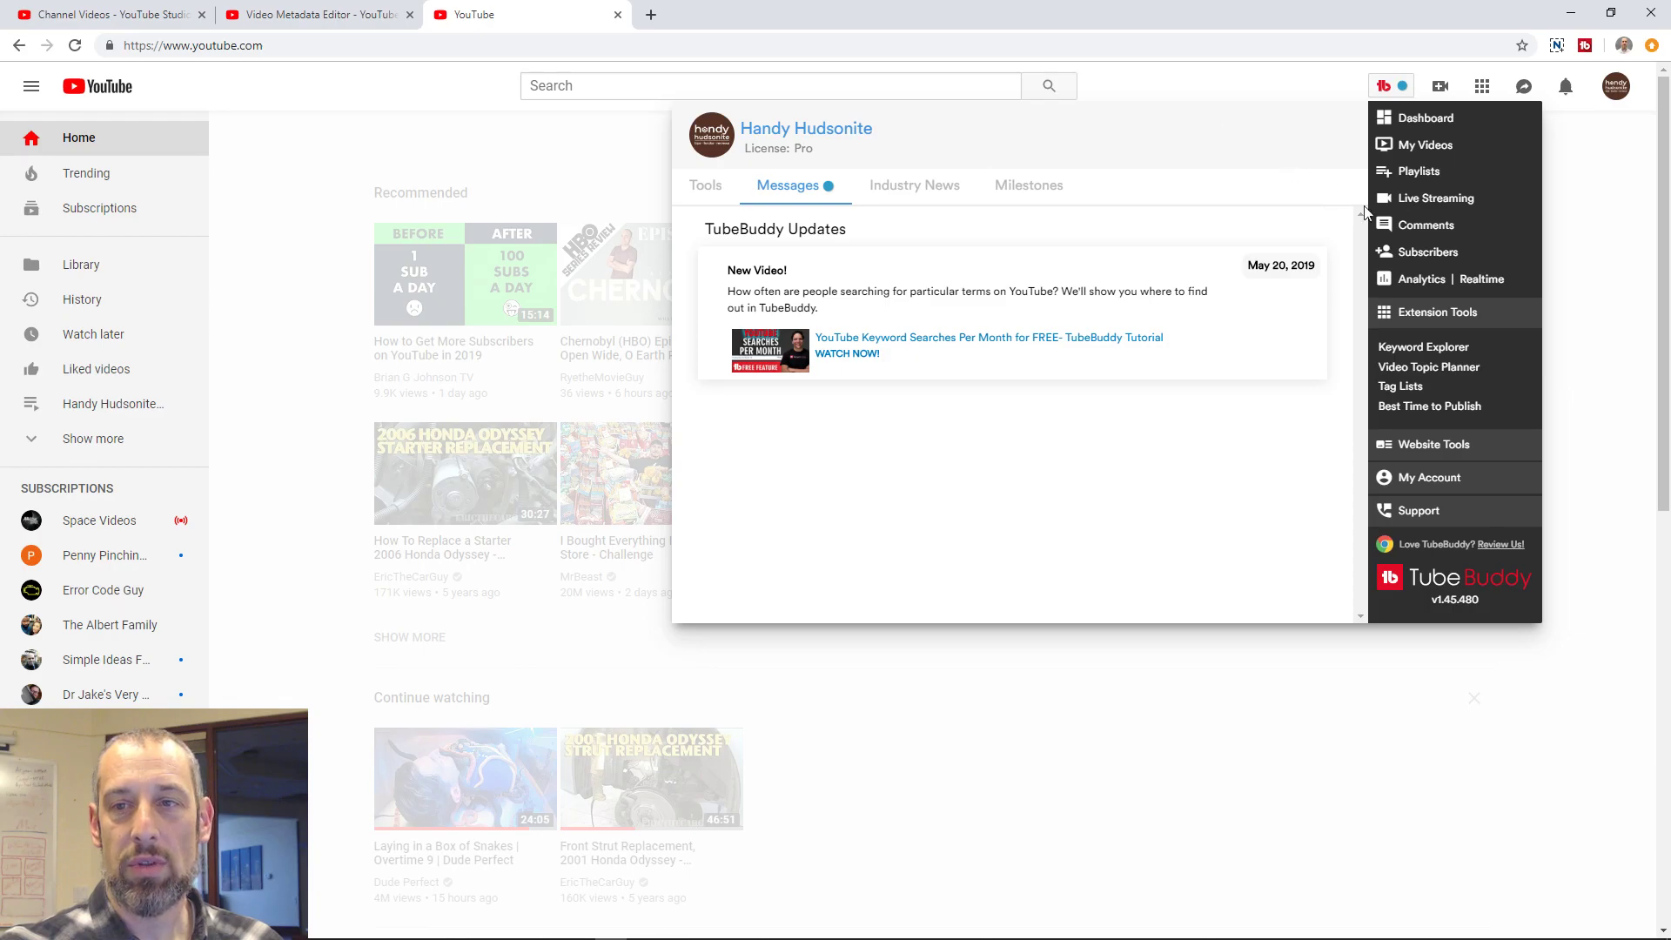
left_click(1412, 348)
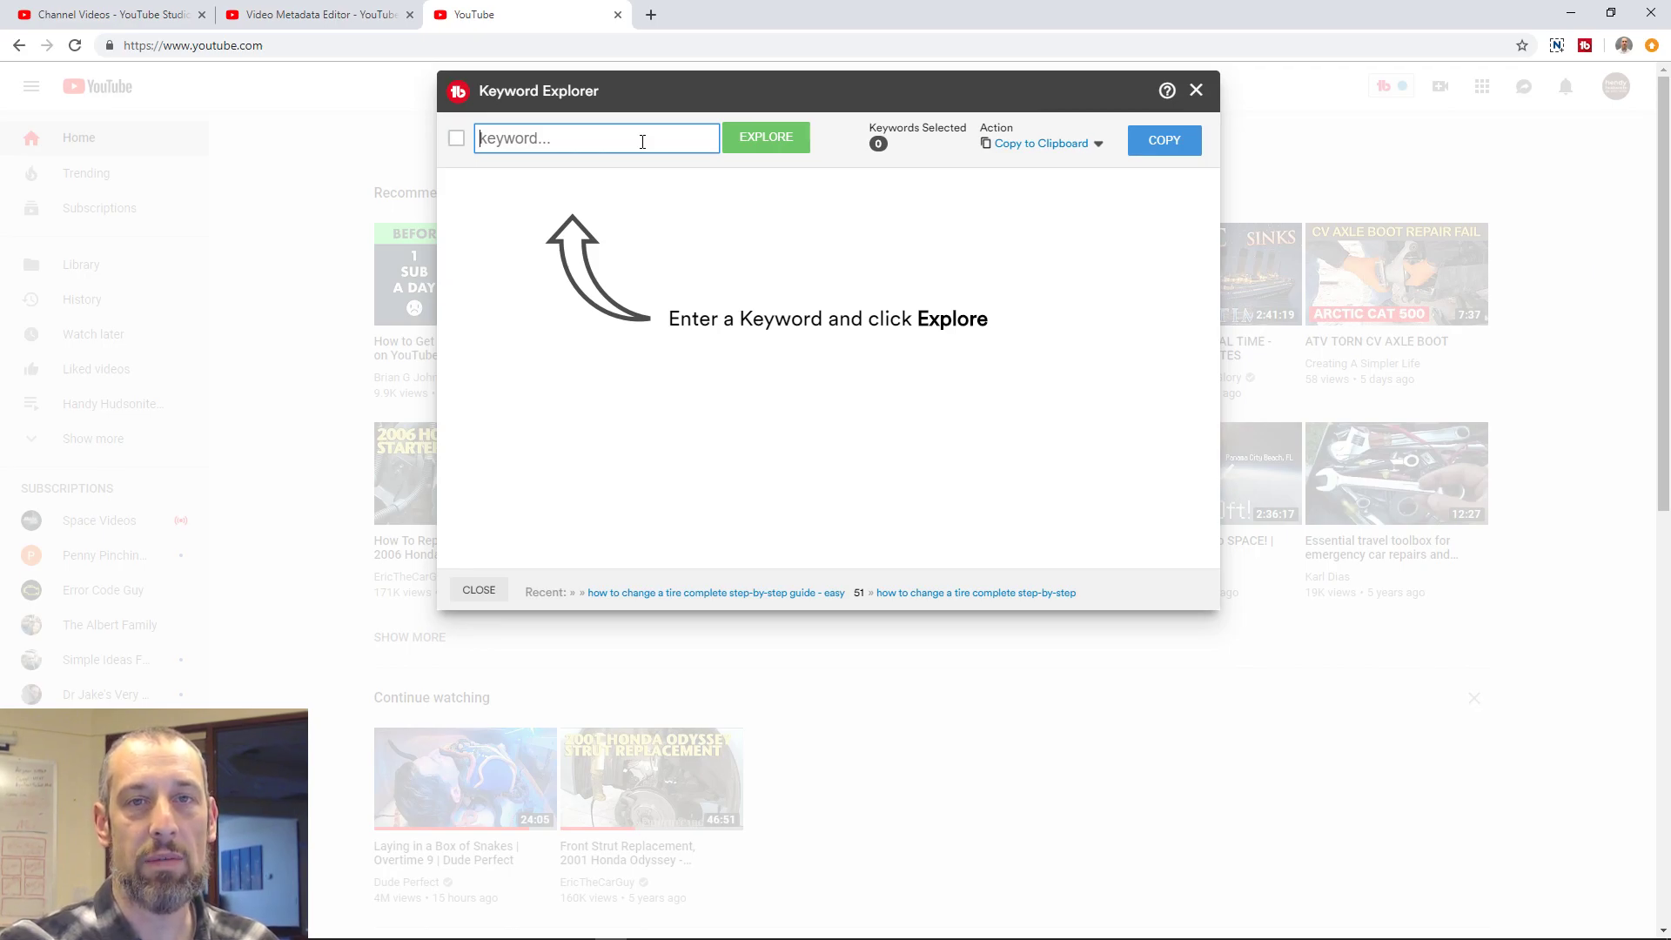
Step: Explore the keyword "change a tire" and look through its related video searches
type("chan")
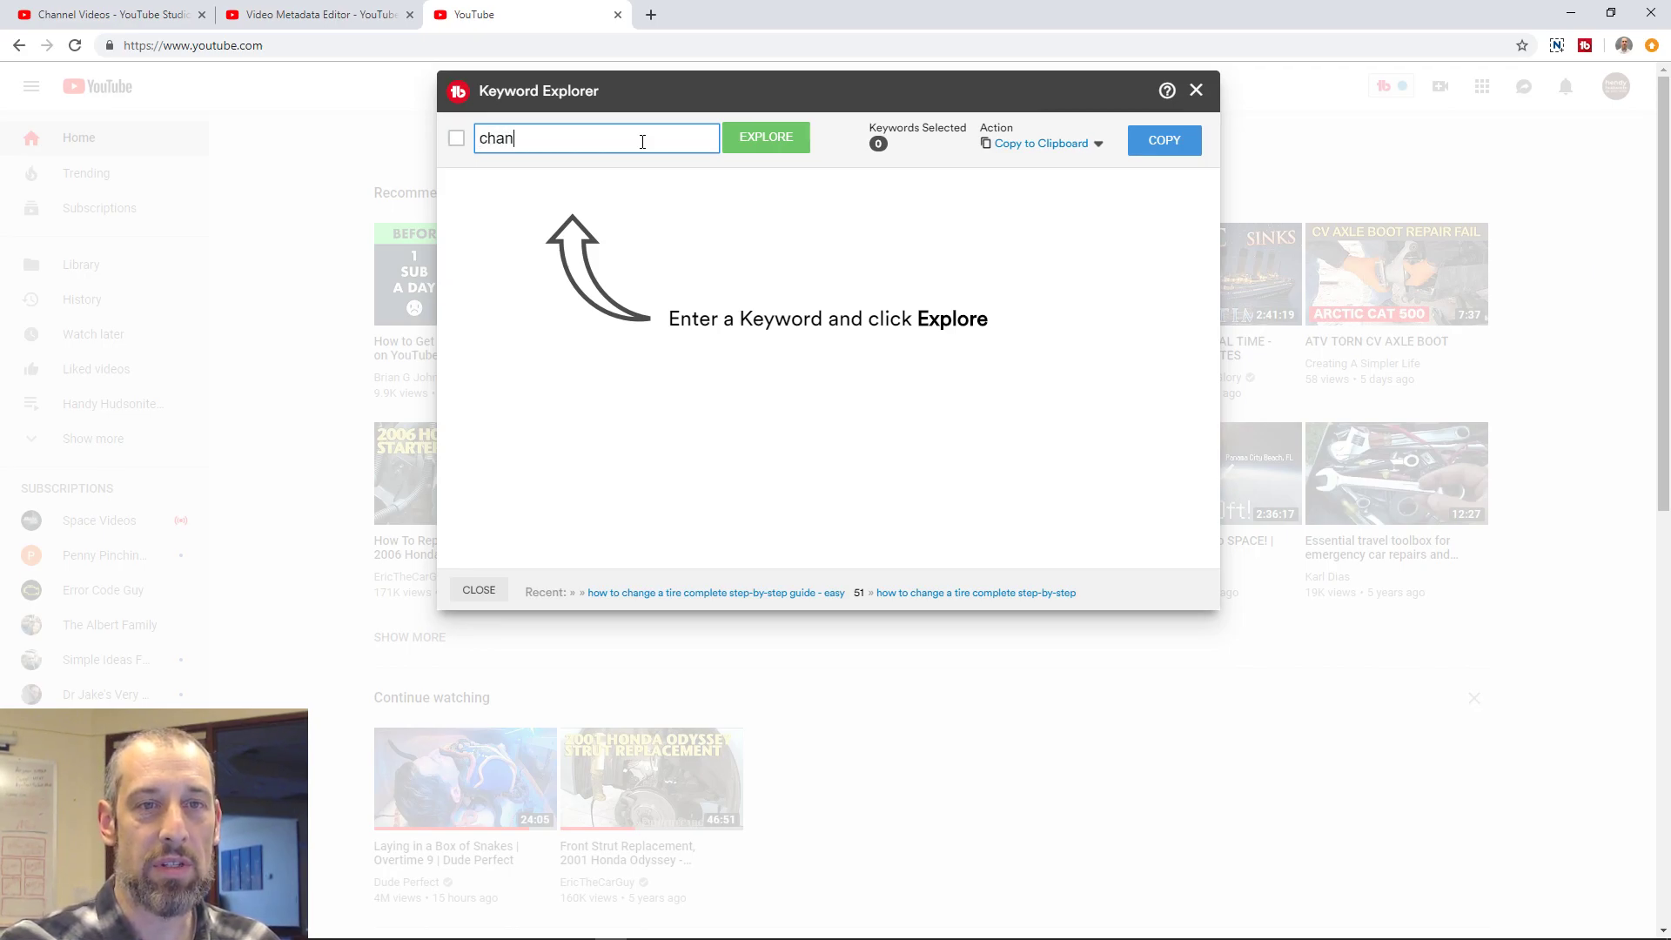
type("ge a tire")
key("Return")
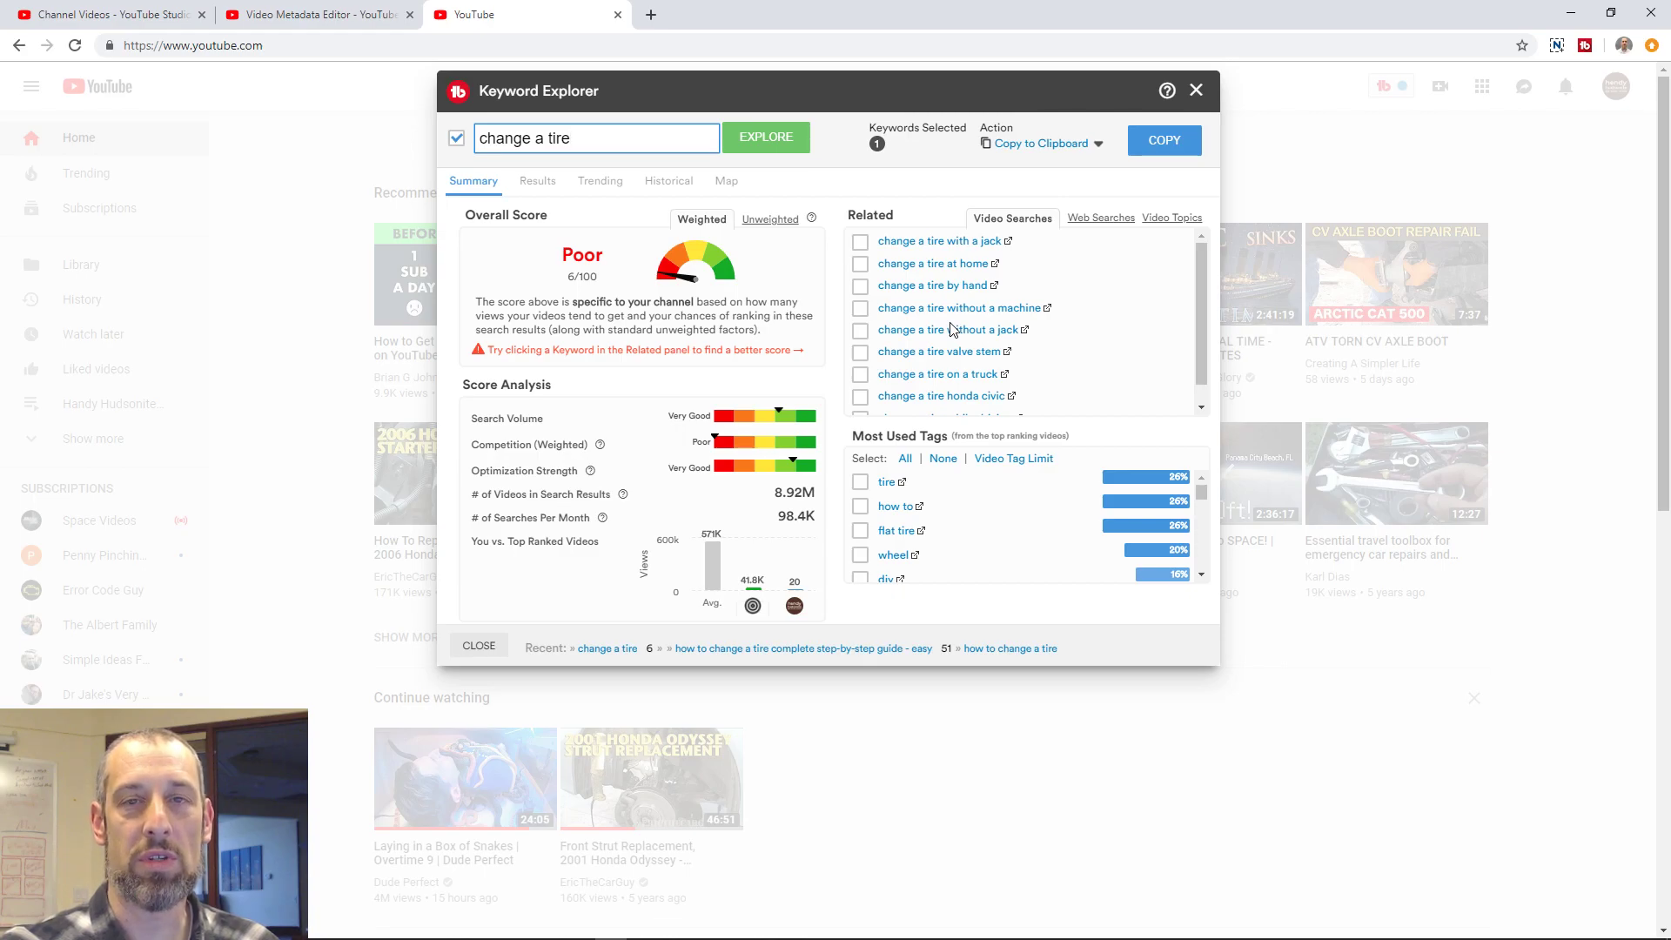
scroll(970, 300, "down", 3)
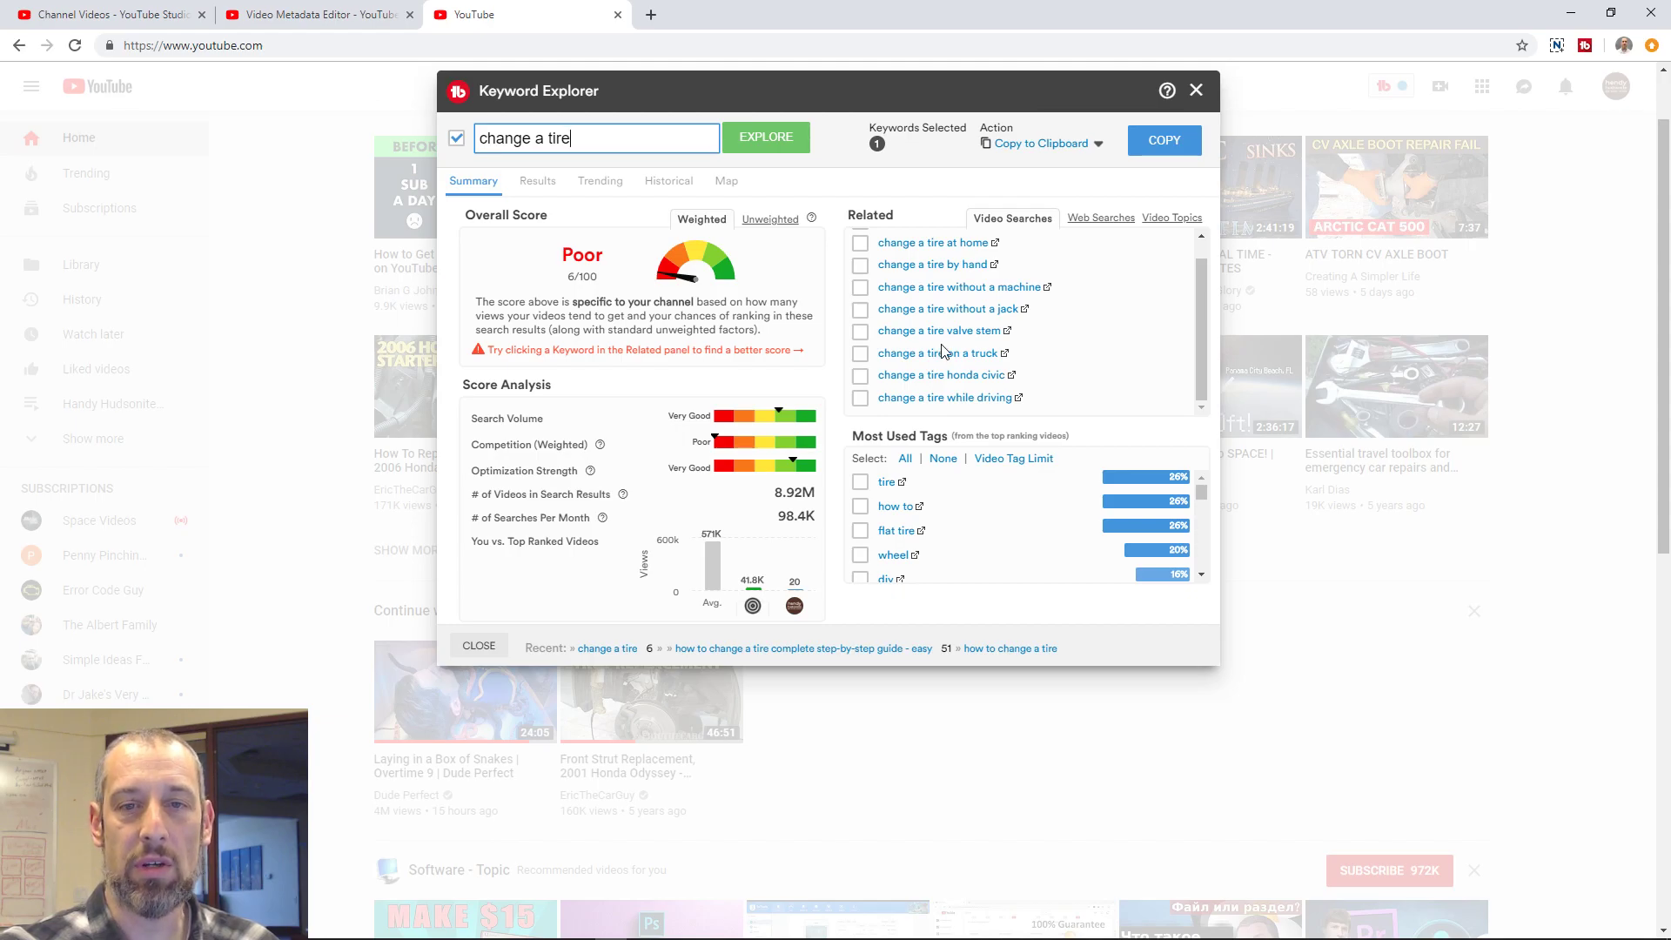
scroll(976, 519, "down", 1)
scroll(947, 492, "down", 2)
scroll(950, 499, "up", 4)
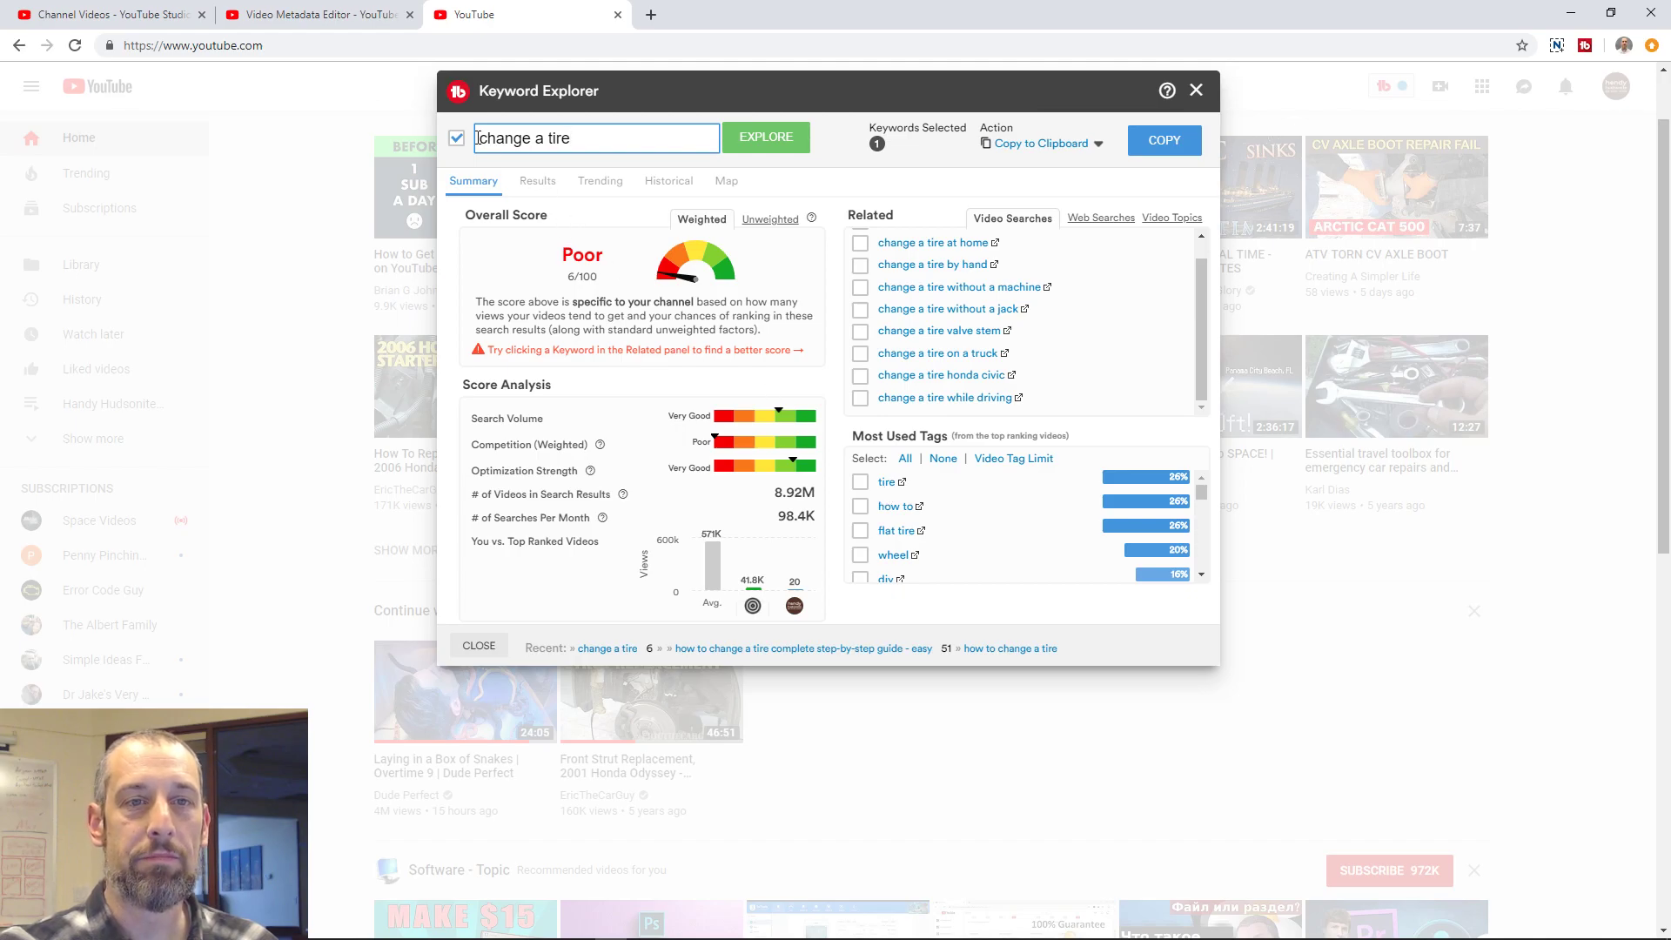
Step: Extend the keyword to "how to change a tire at home" and explore its score
type("how to")
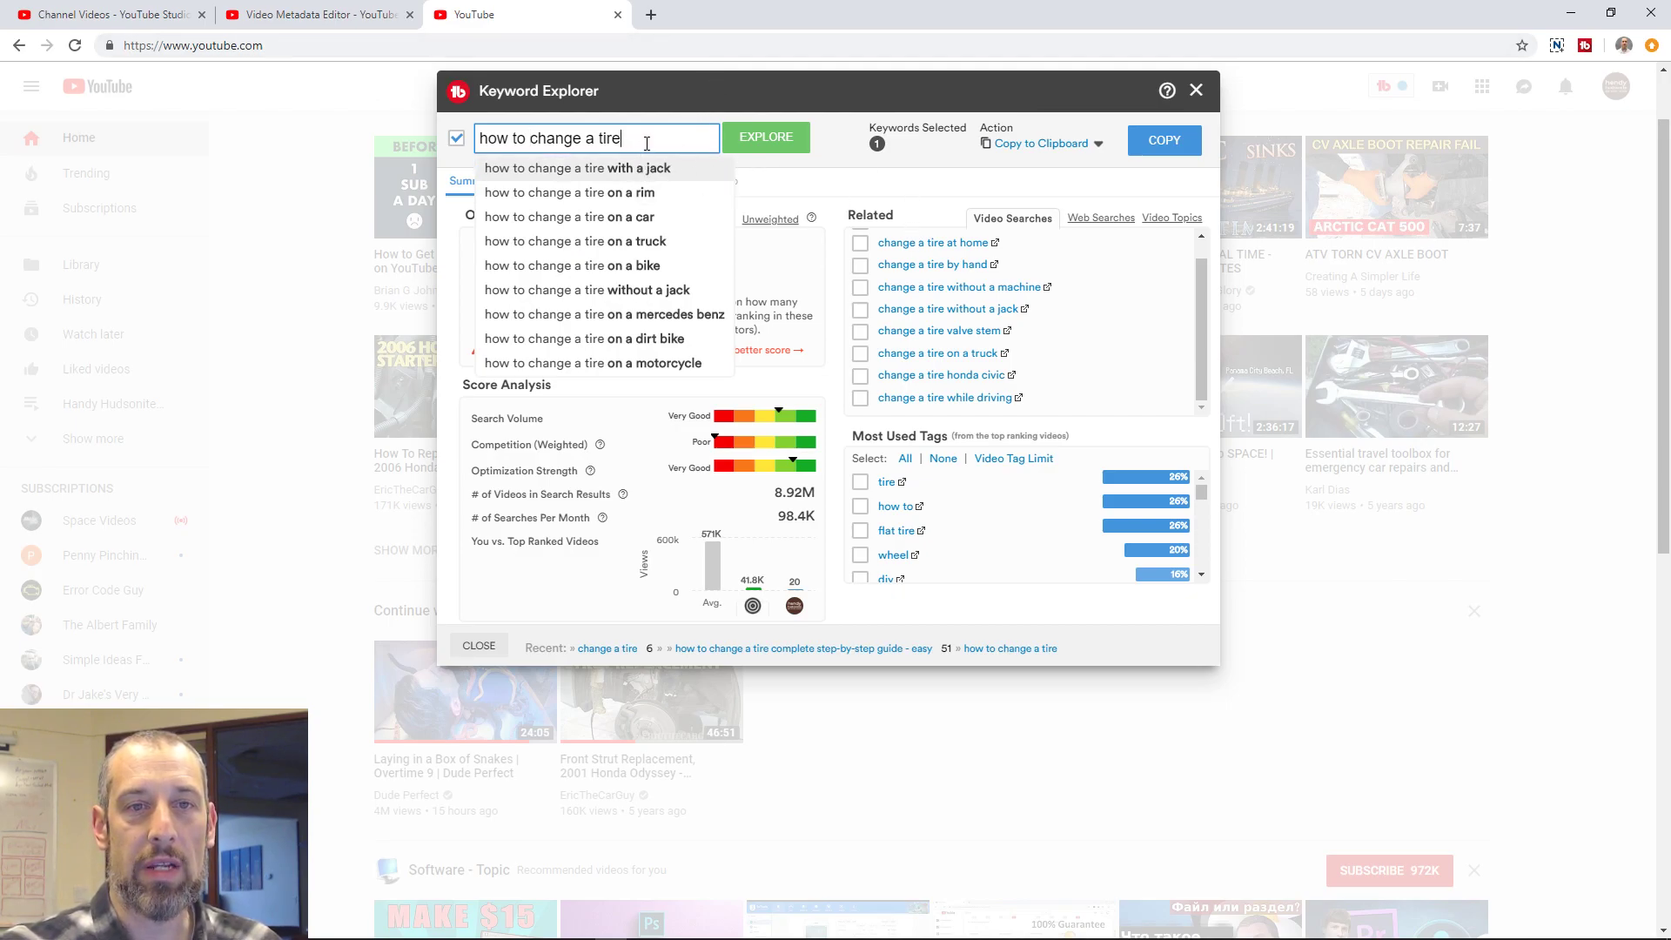
type("t home")
key("Return")
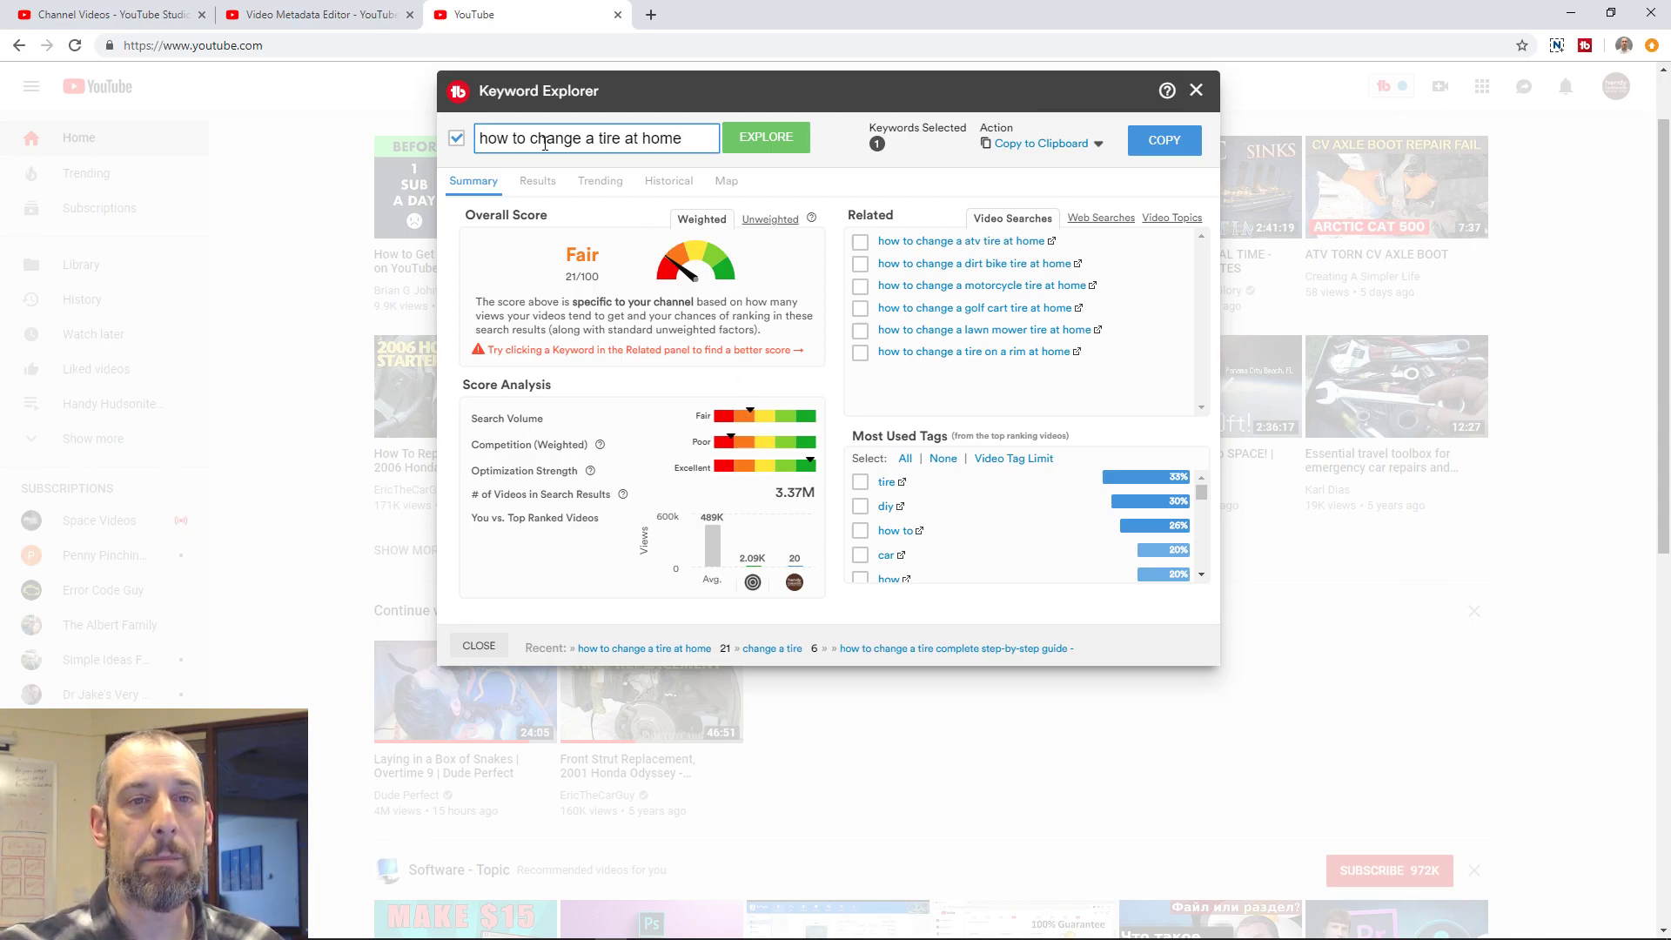
Step: Change the keyword to "how to easily change a tire" and explore its score
key("BackSpace")
key("BackSpace")
key("BackSpace")
key("BackSpace")
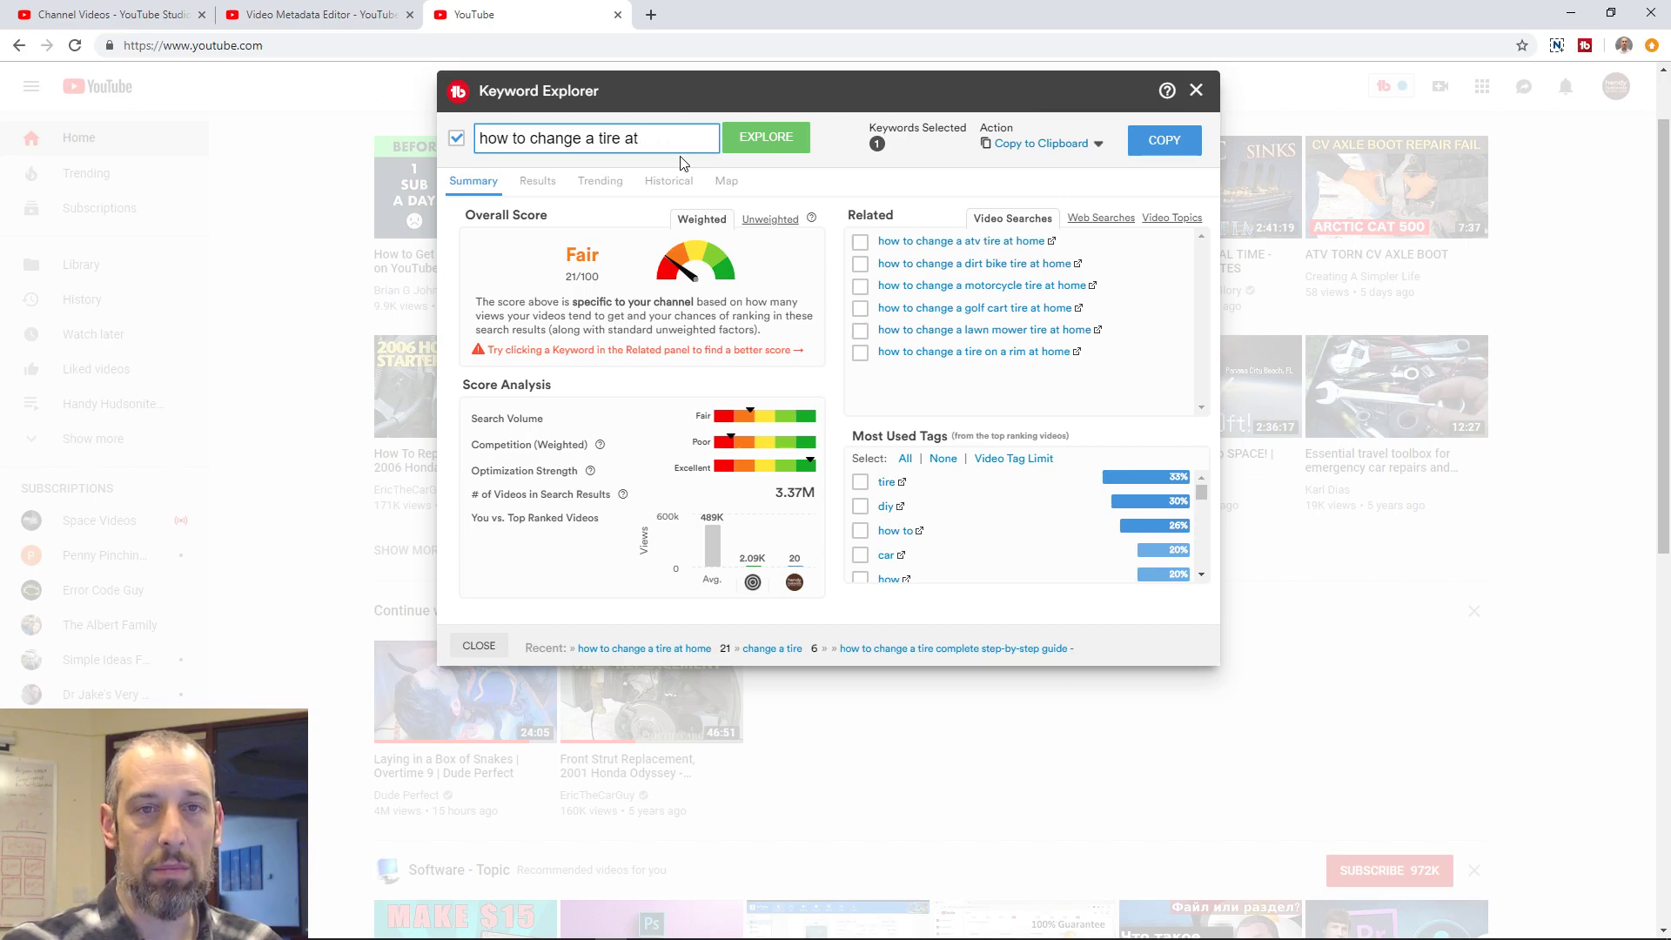
key("BackSpace")
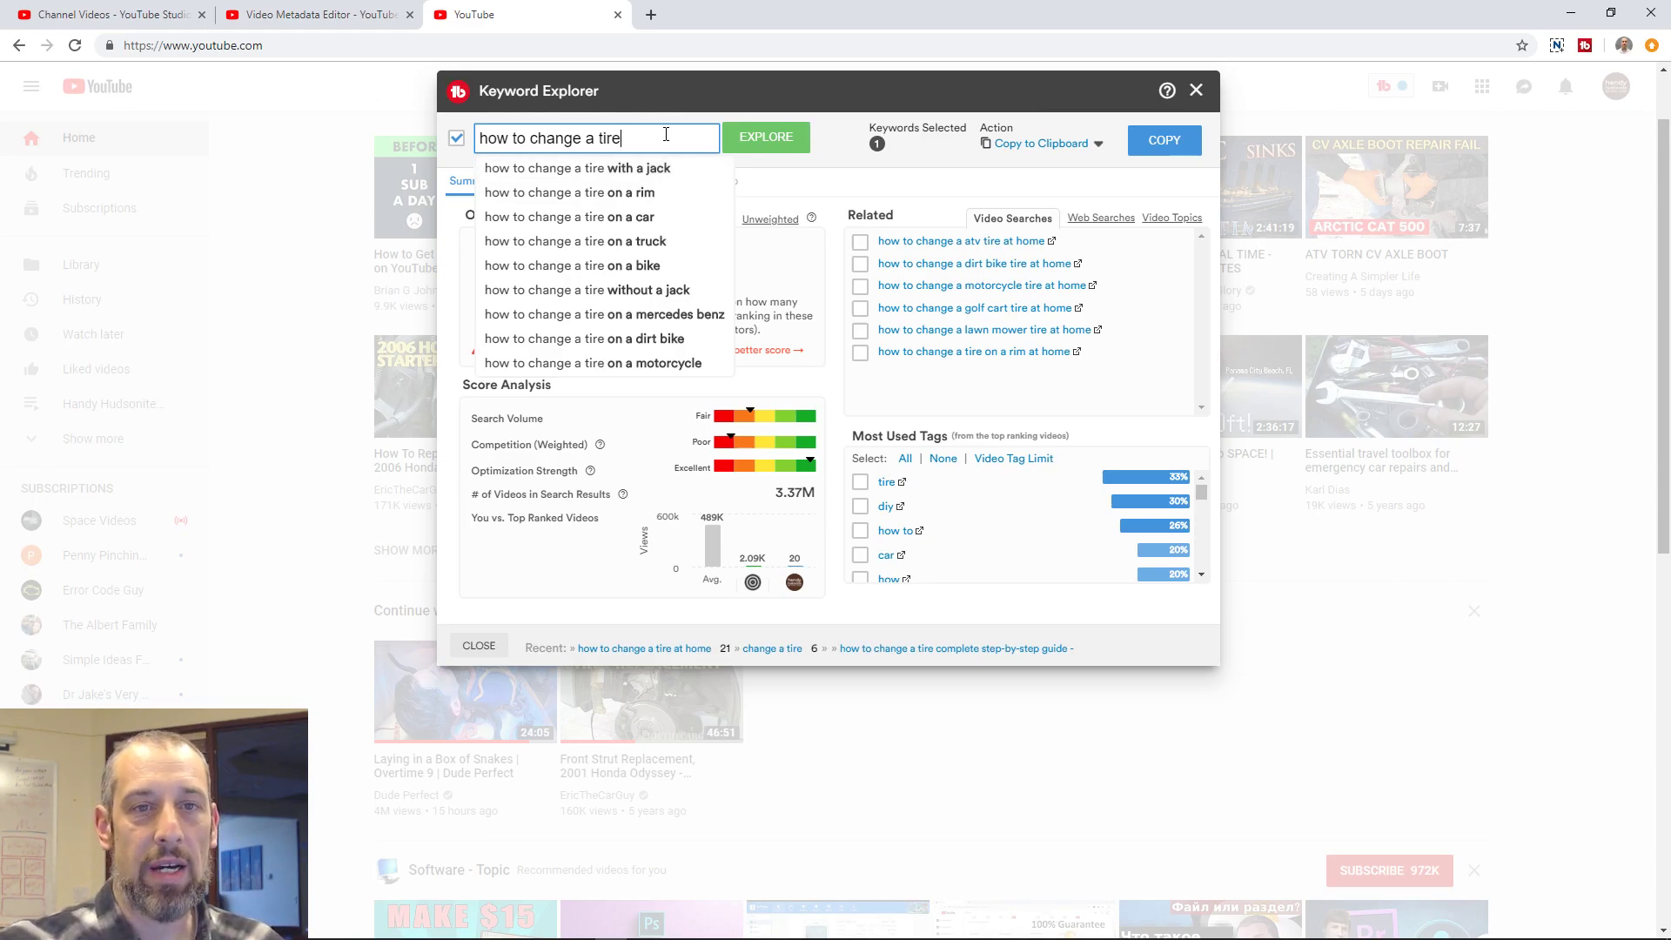
left_click(529, 140)
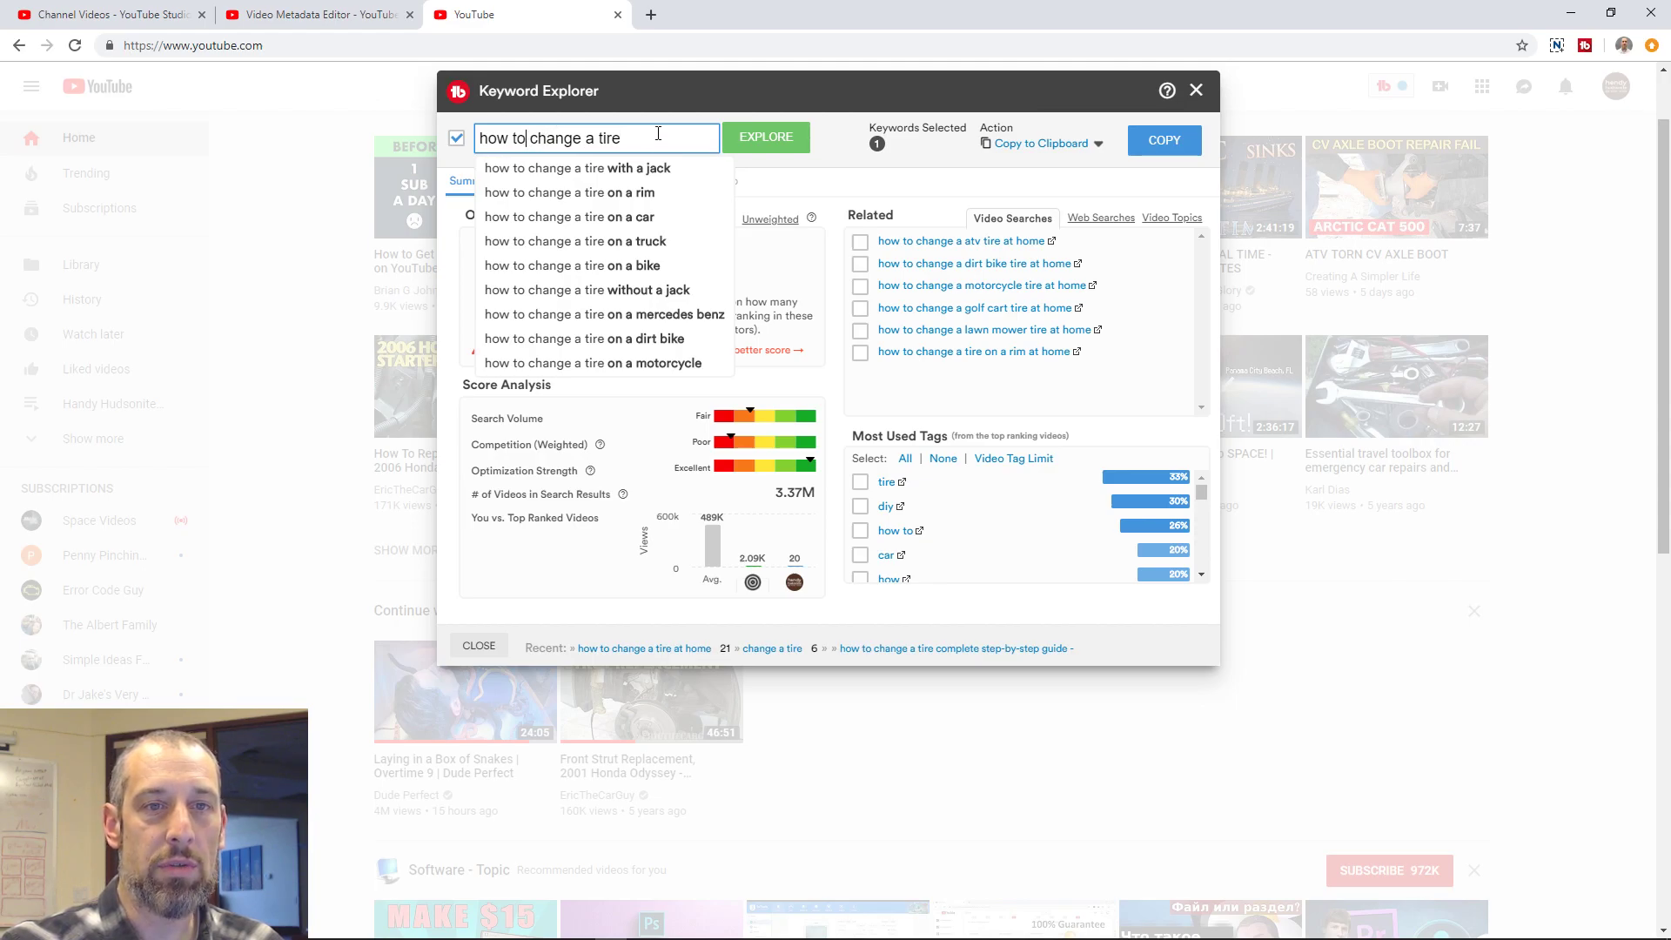
type("easily")
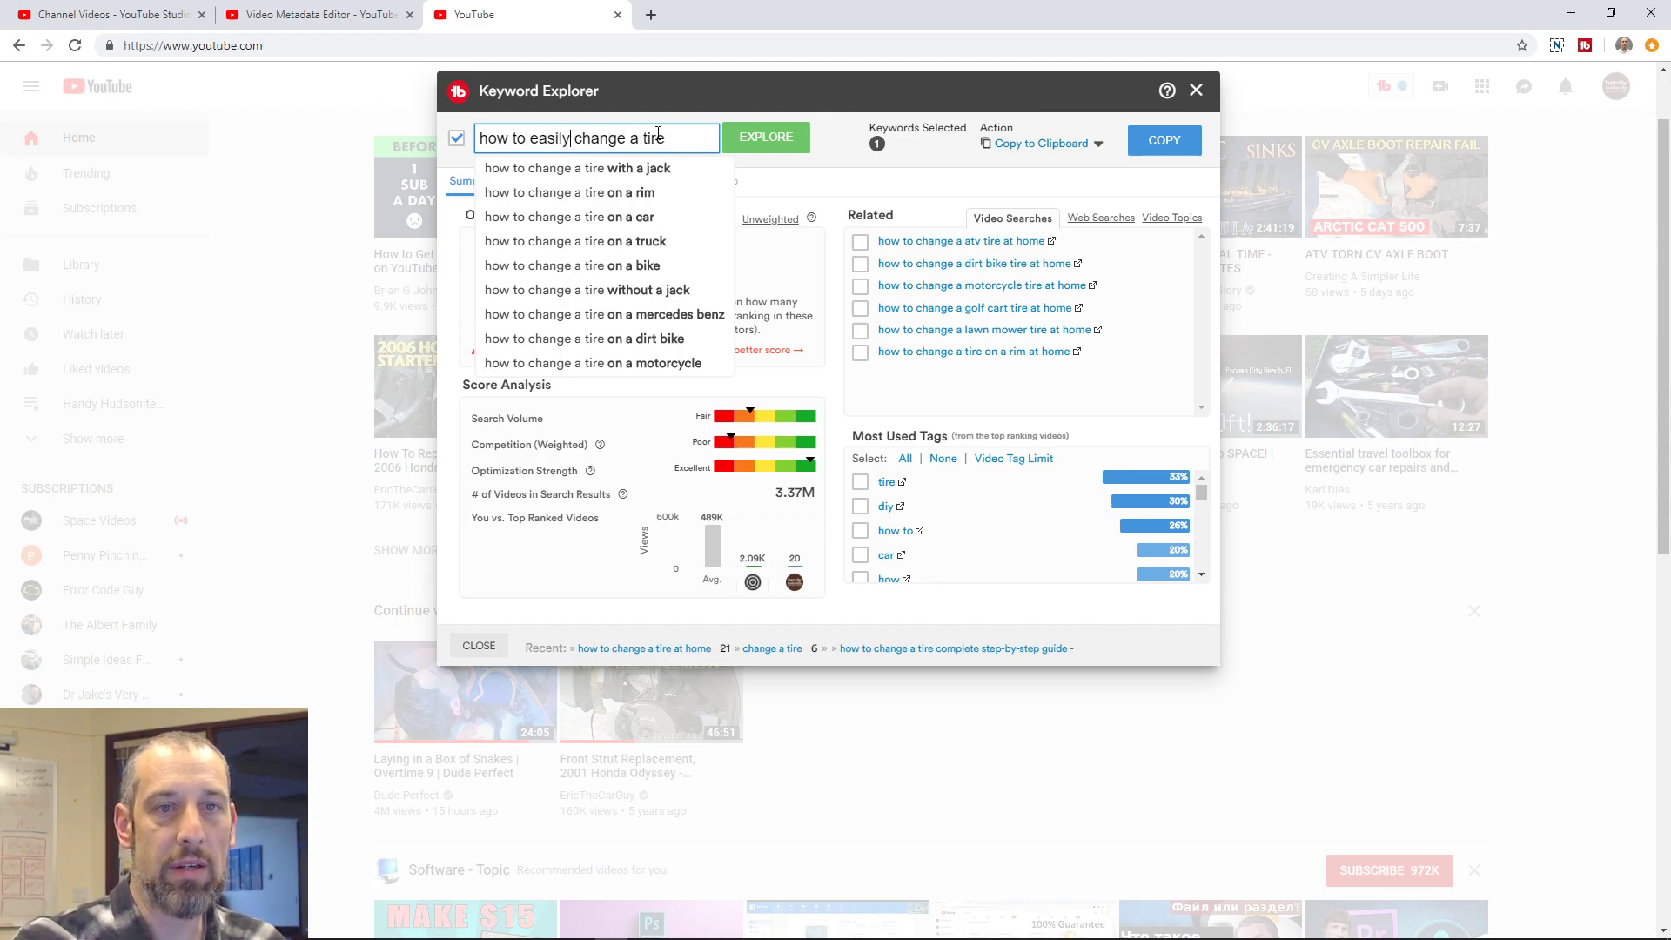
key("Return")
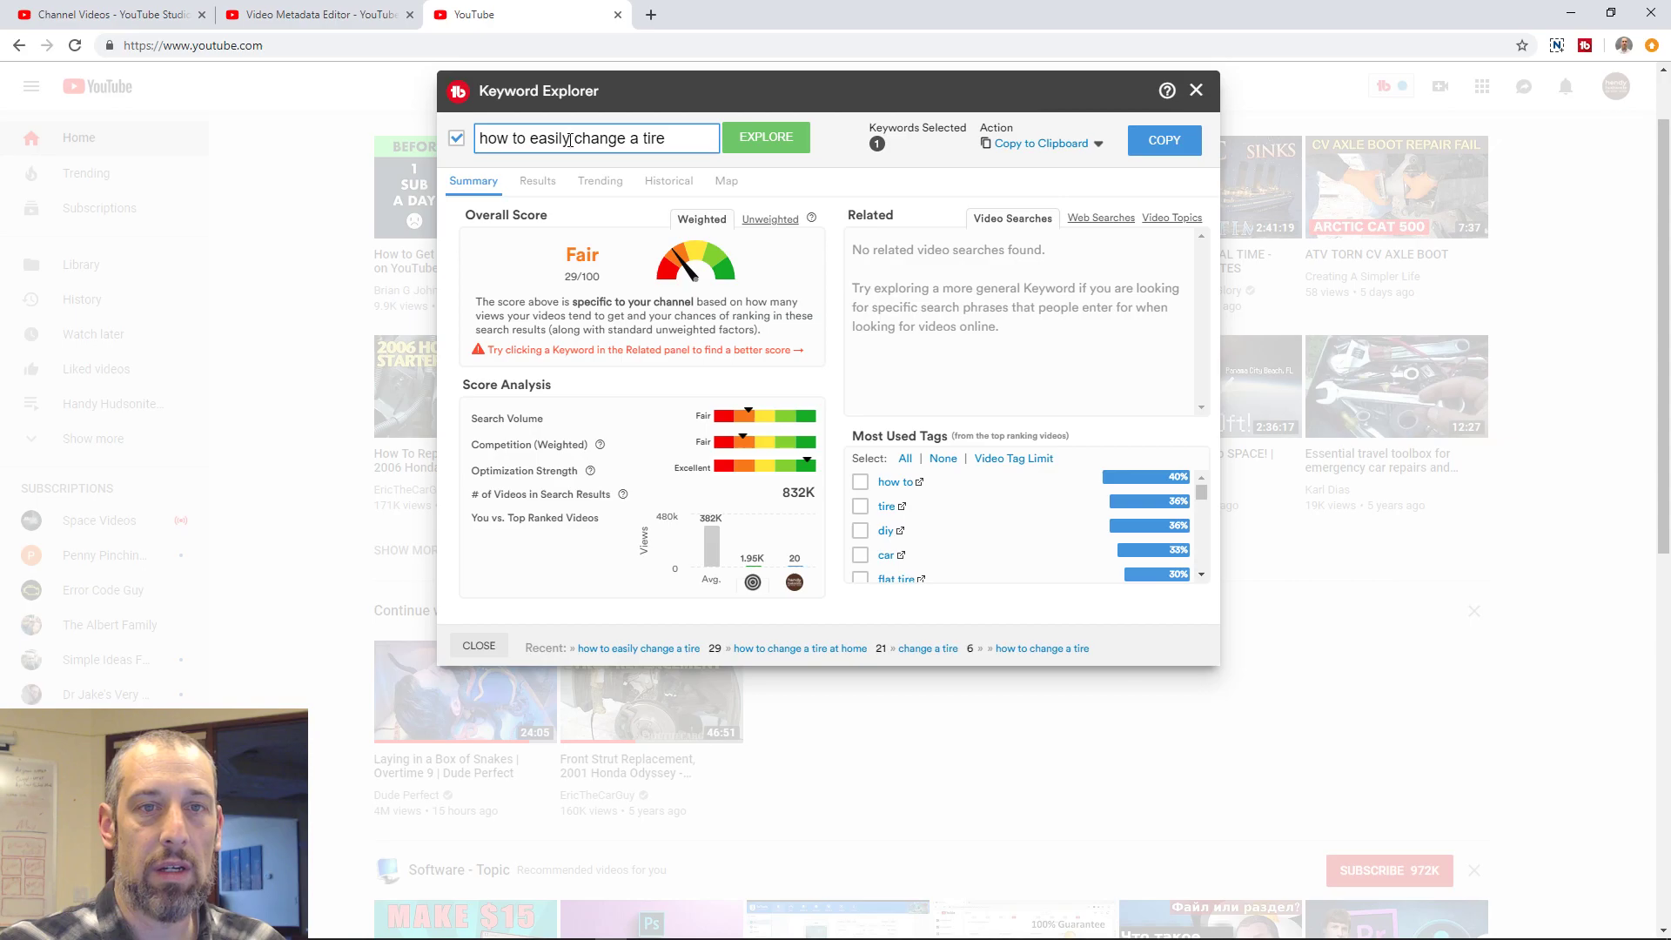
Step: Replace the keyword with "change a tire by yourself" and explore its score
key("BackSpace")
key("BackSpace")
key("BackSpace")
key("BackSpace")
key("BackSpace")
key("BackSpace")
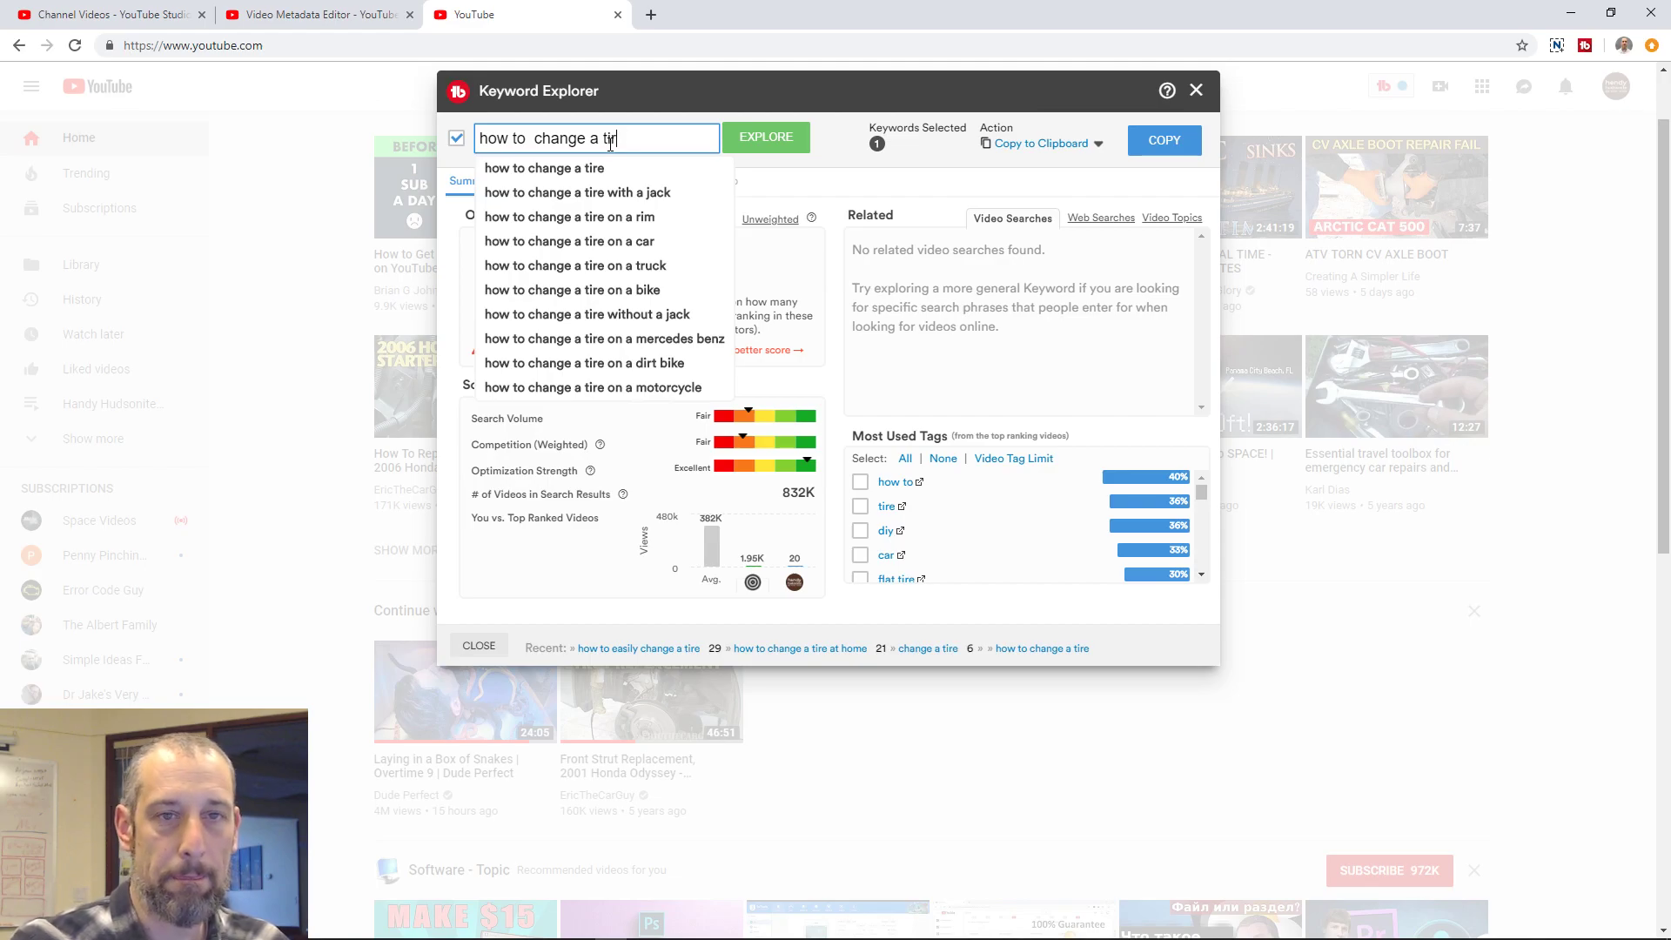
key("BackSpace")
key("BackSpace")
key("BackSpace")
key("BackSpace")
key("BackSpace")
key("BackSpace")
key("BackSpace")
key("BackSpace")
key("BackSpace")
key("BackSpace")
key("BackSpace")
key("BackSpace")
key("BackSpace")
key("BackSpace")
key("BackSpace")
key("BackSpace")
key("BackSpace")
key("BackSpace")
type("change a")
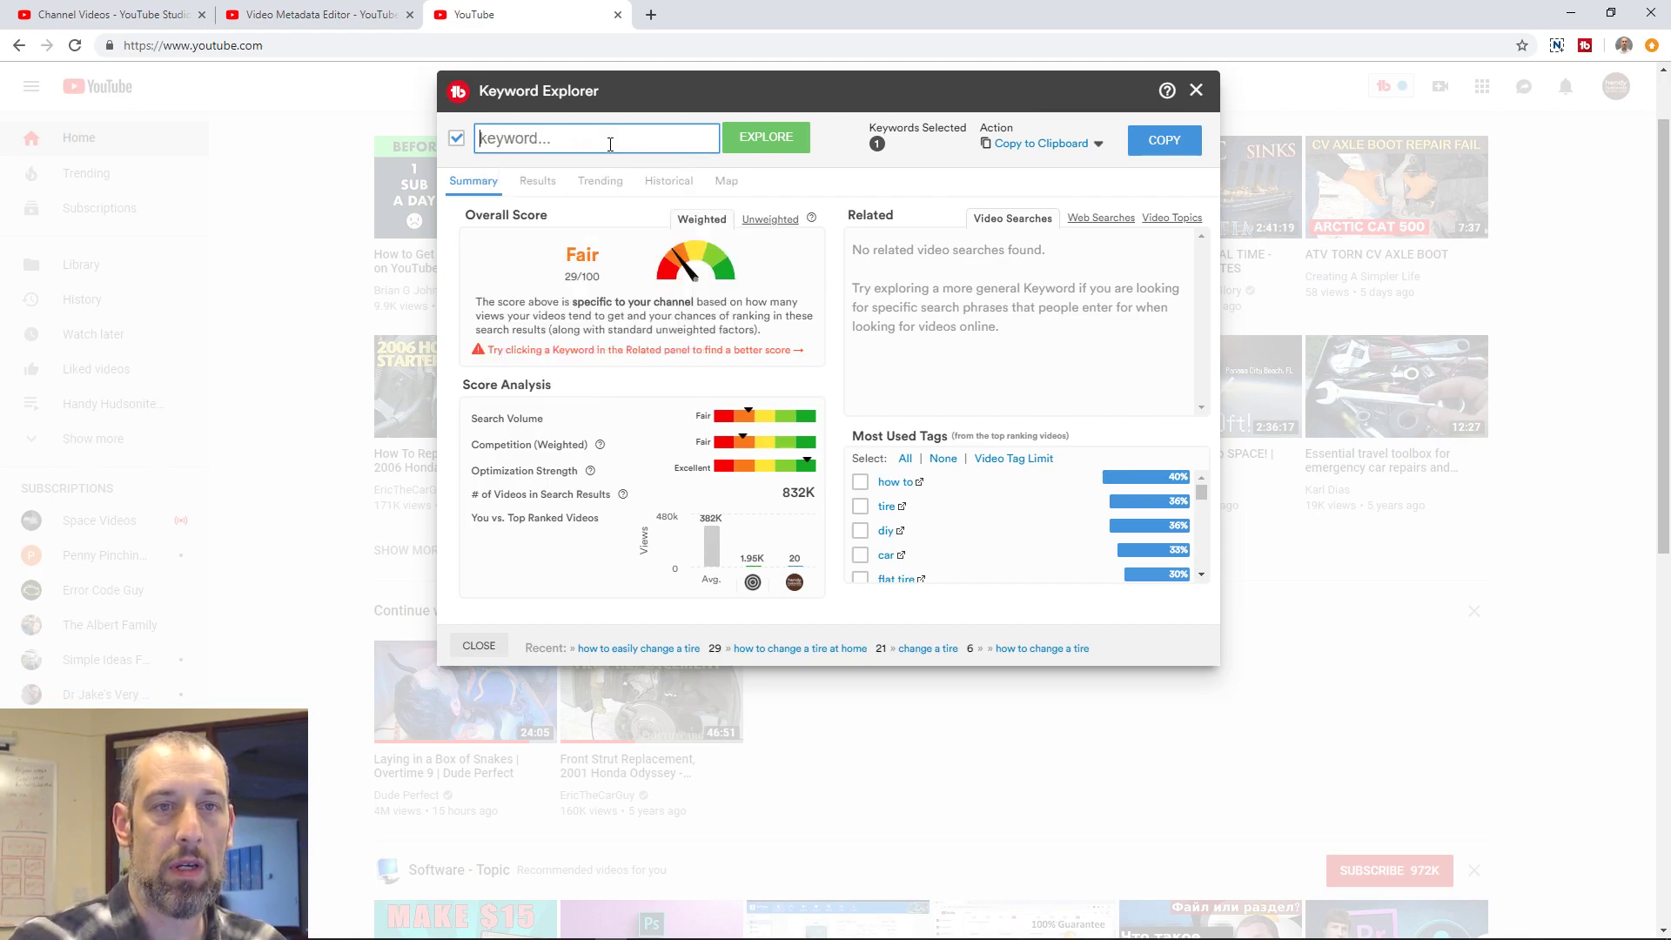
type(" tire")
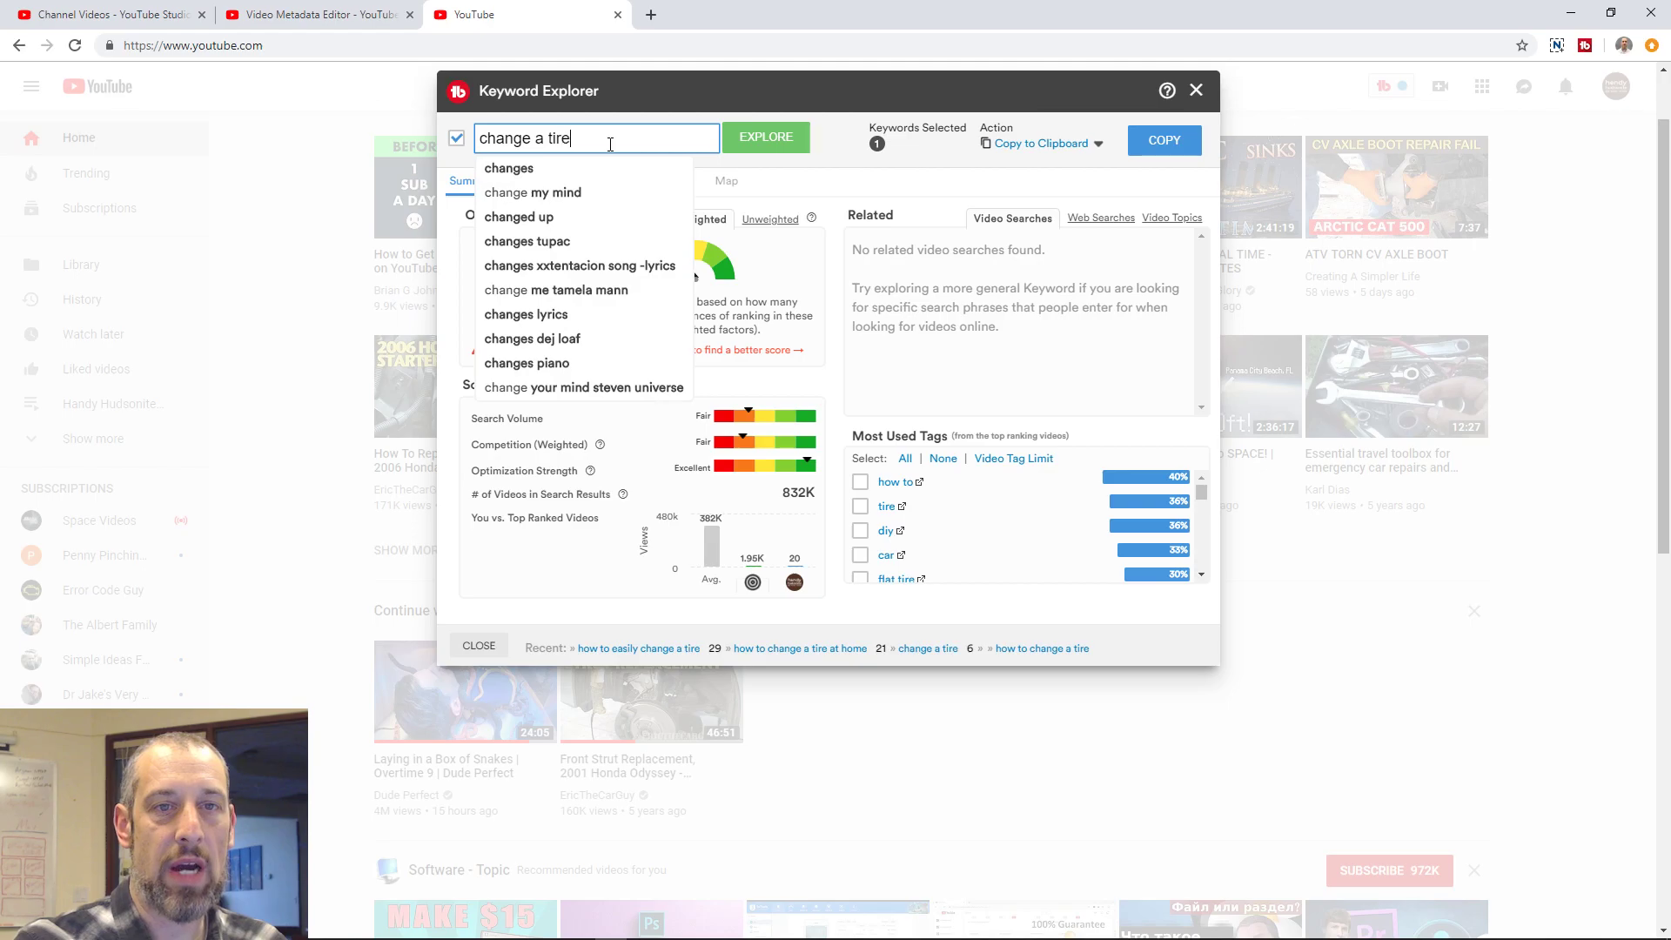
type(" by yuo")
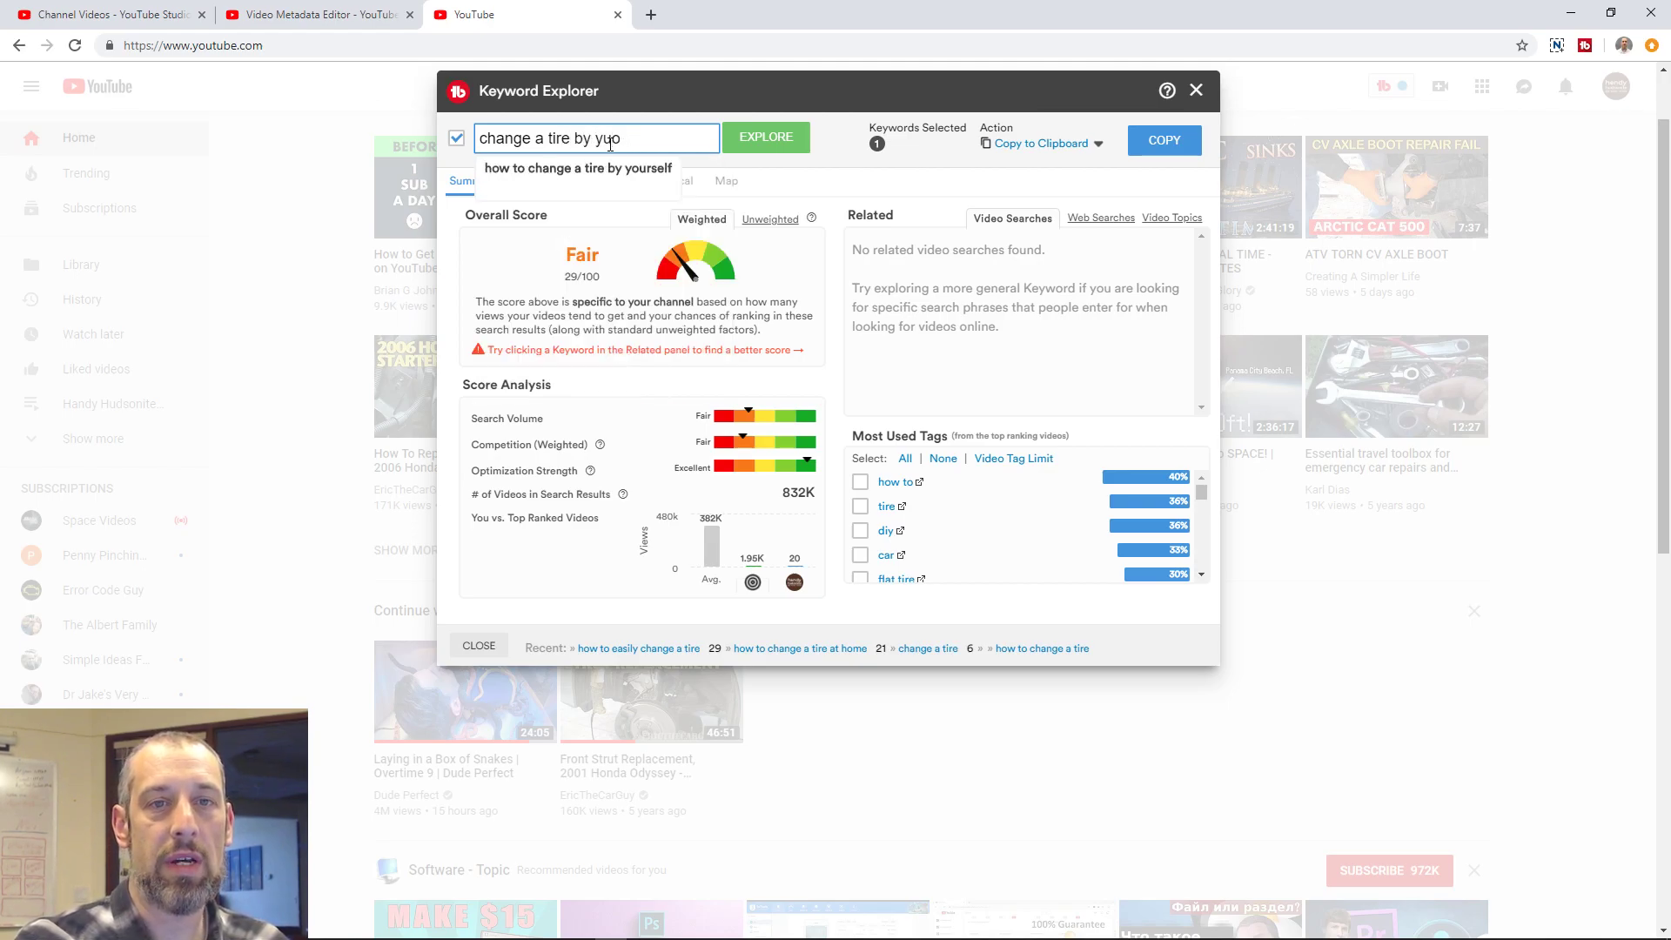
key("BackSpace")
key("BackSpace")
type("ourself")
key("Return")
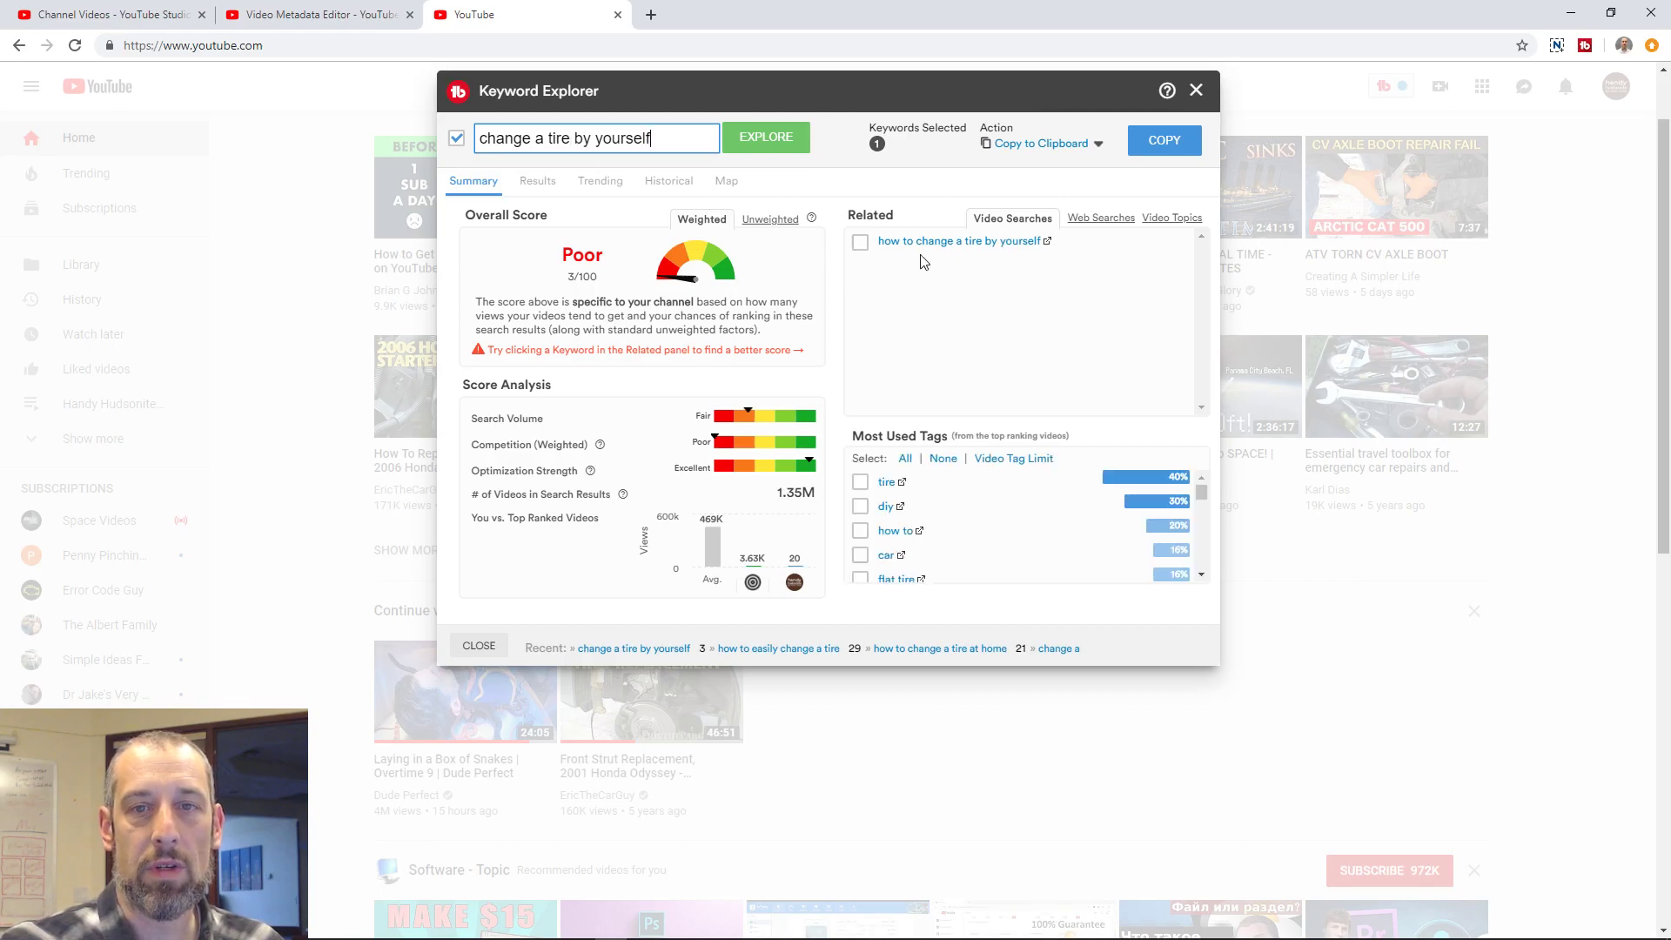
Step: Explore the related search "how to change a tire by yourself" and its variation "how to easily change a tire by yourself"
left_click(942, 250)
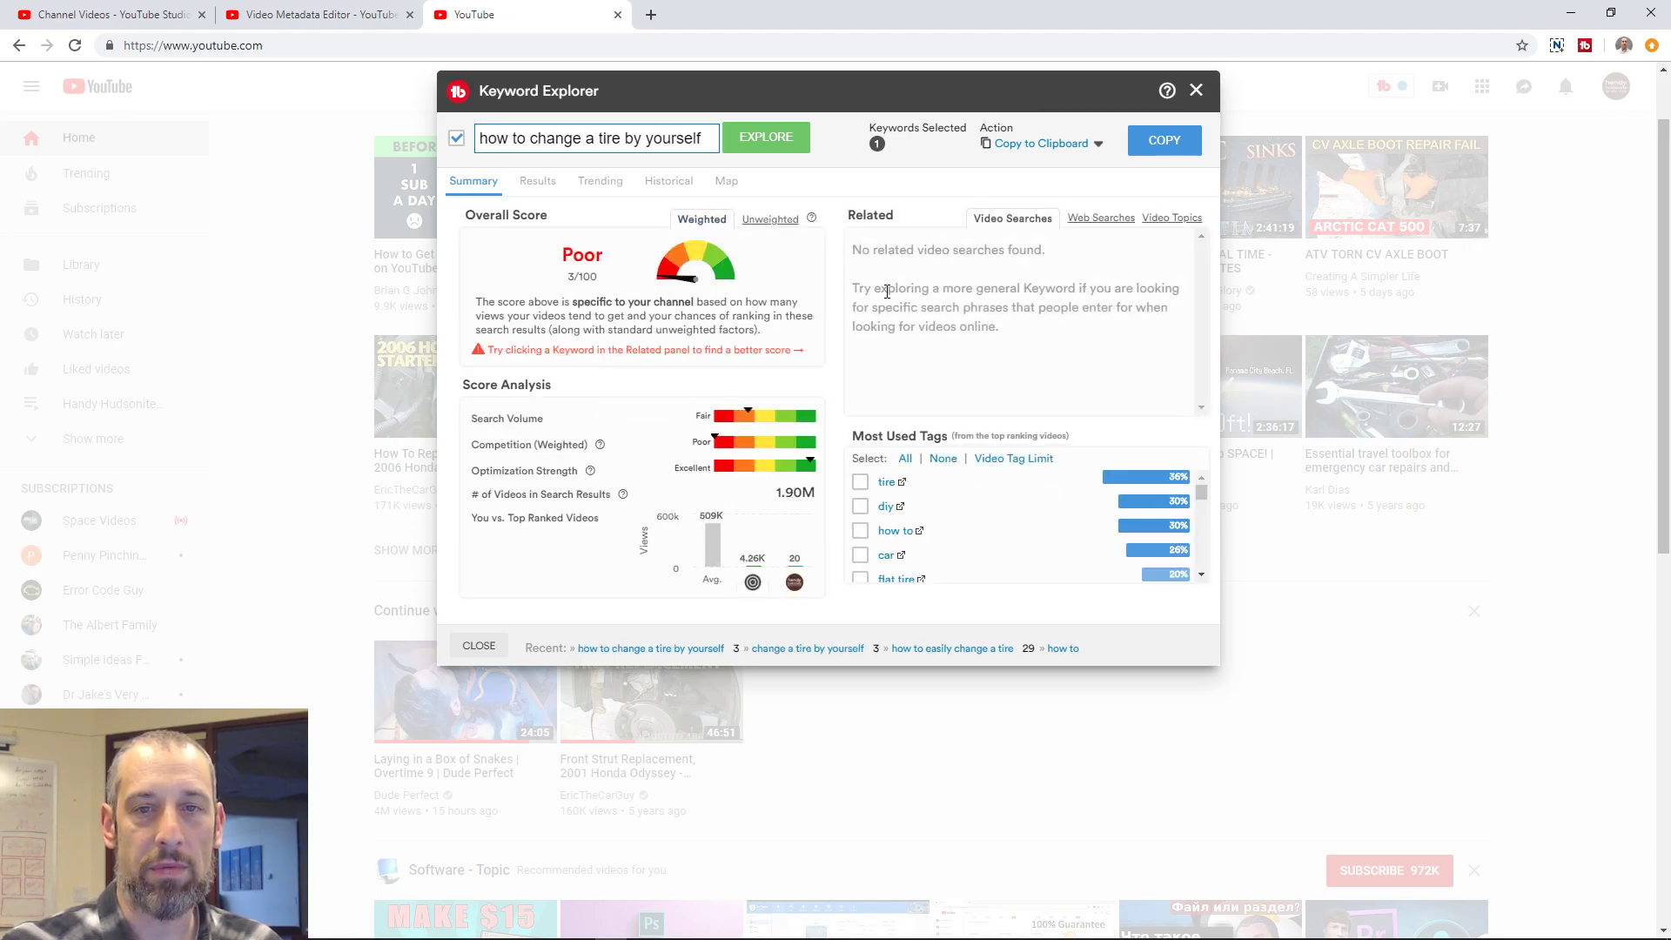
left_click(709, 137)
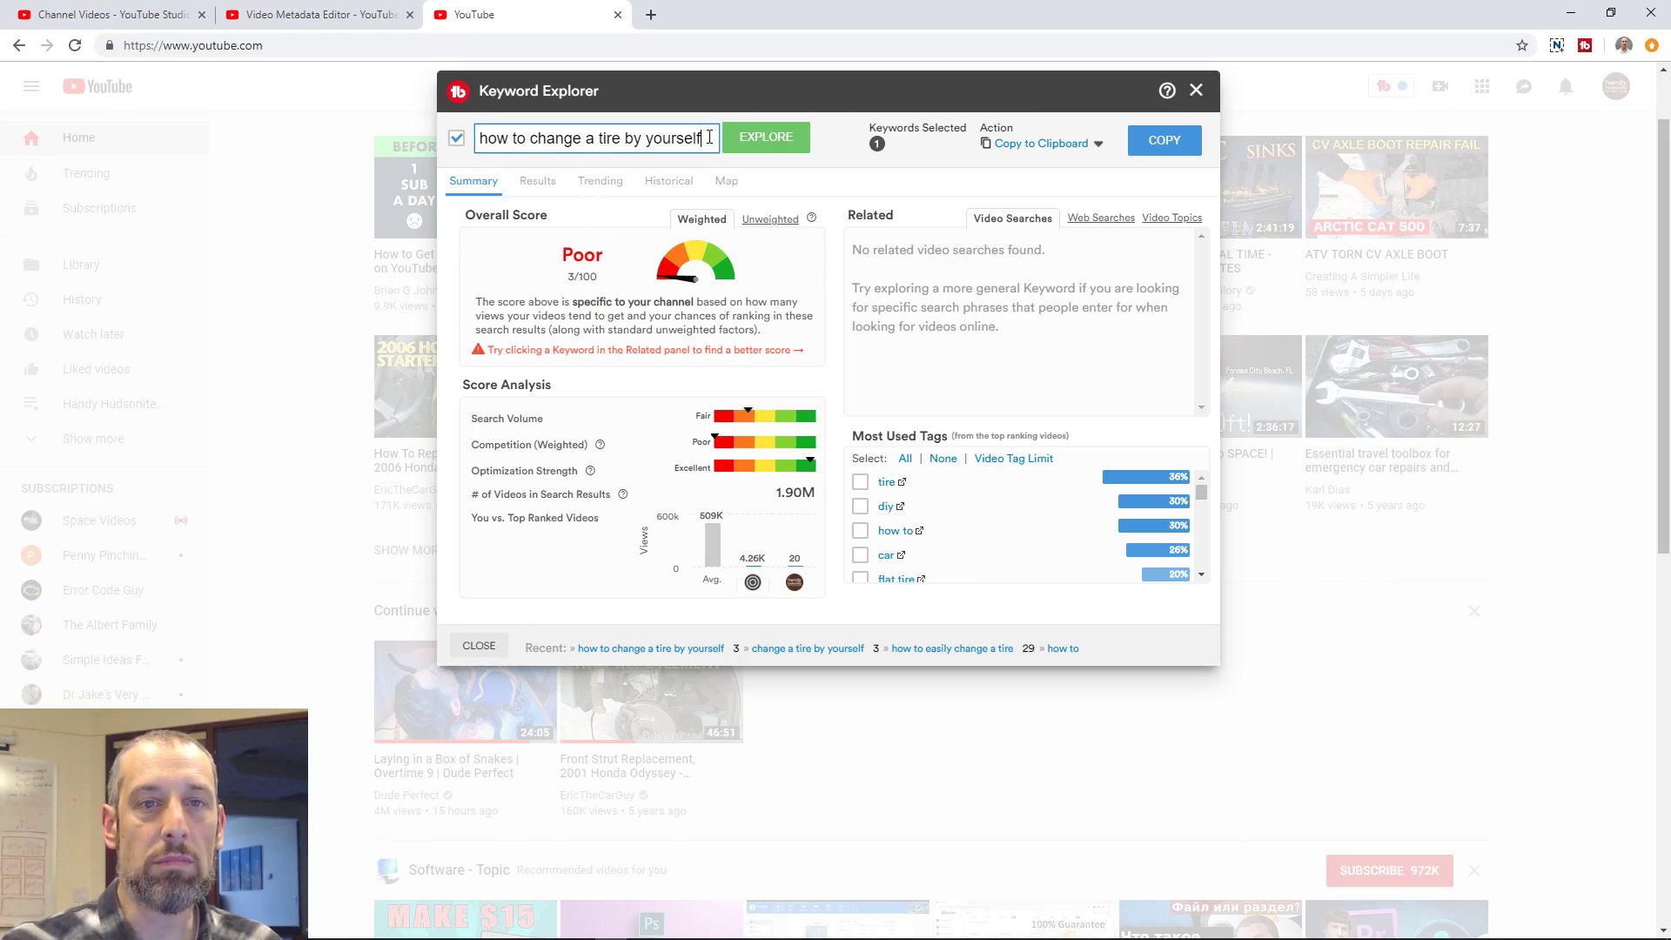
left_click(531, 139)
type("easily")
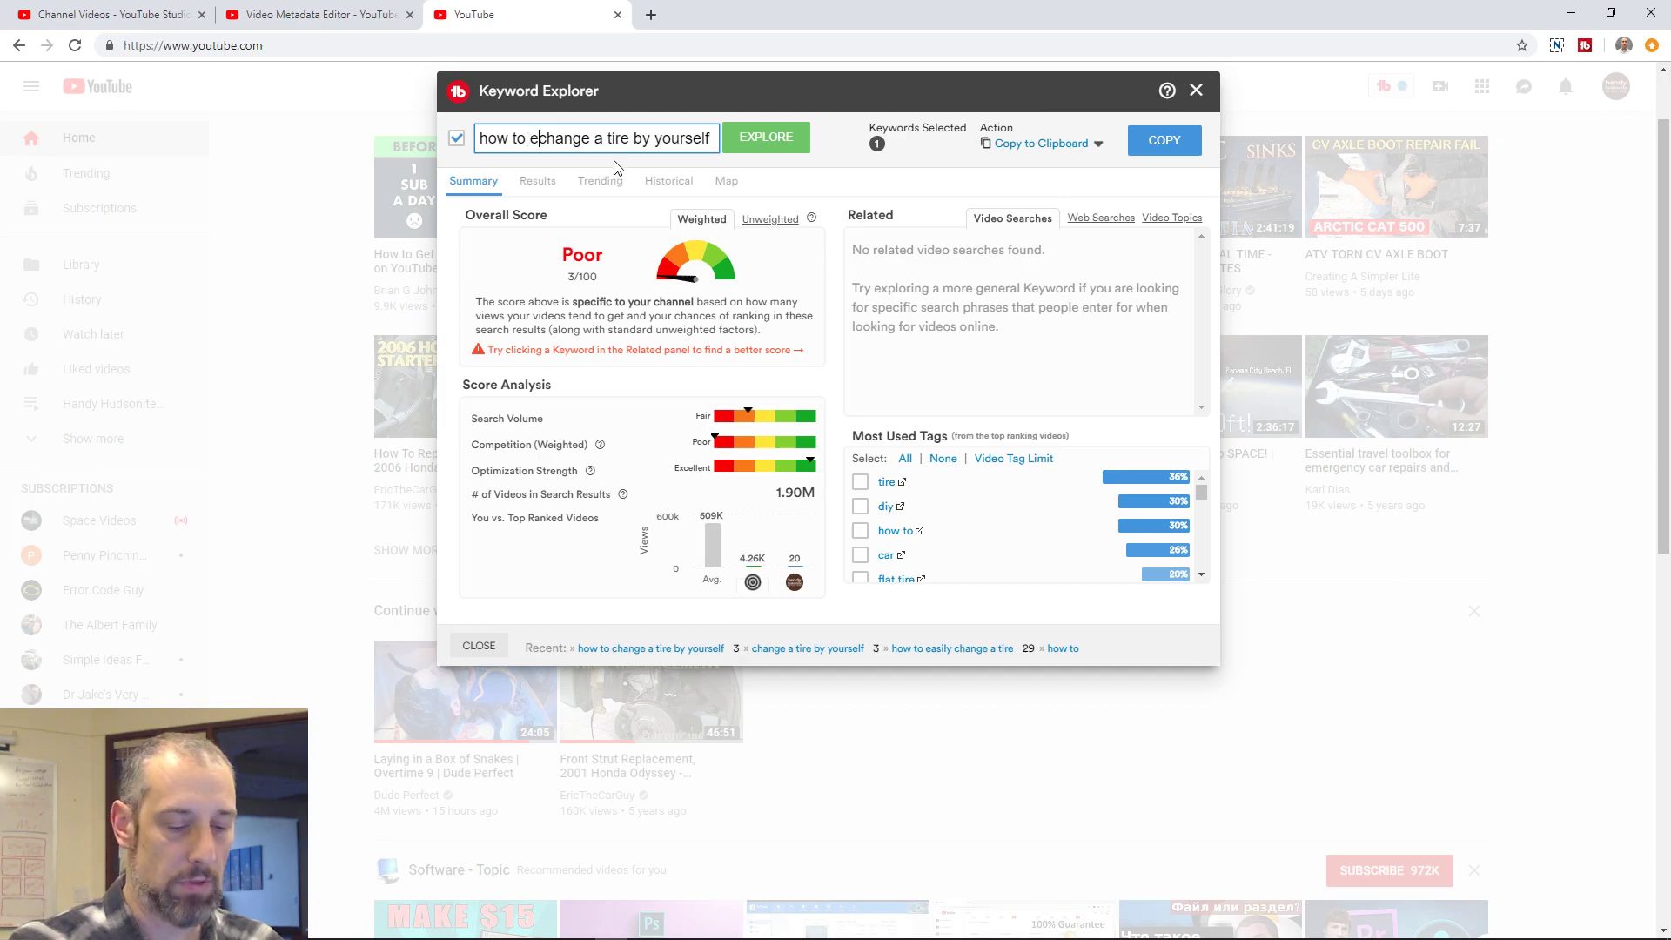
key("Return")
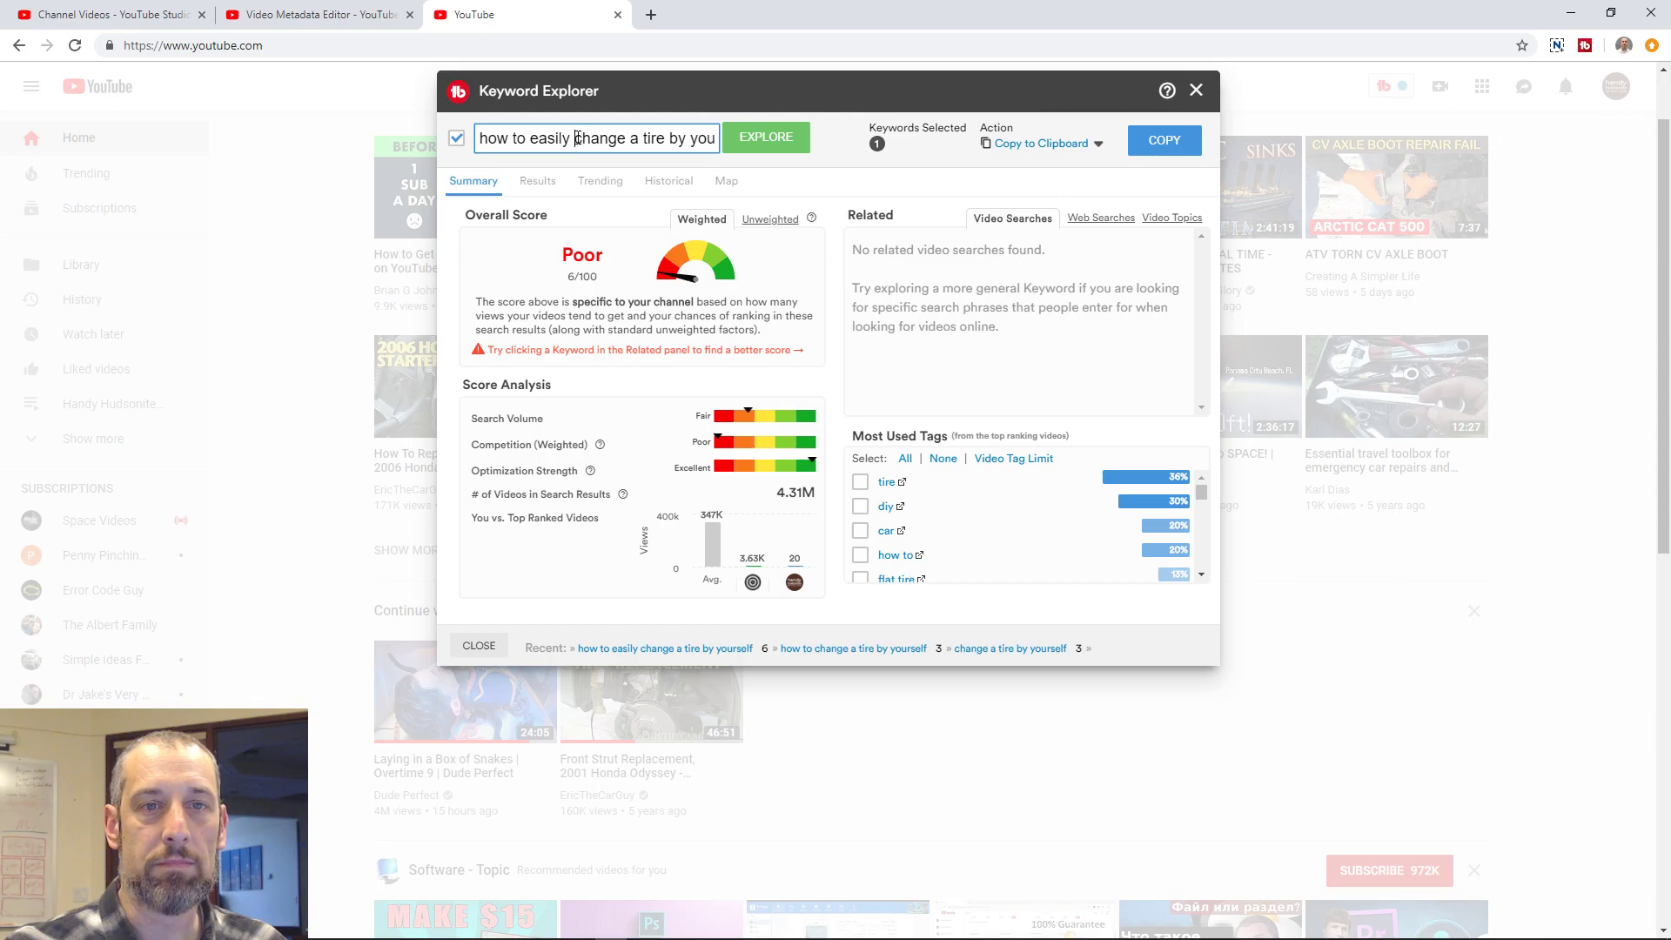
Step: Replace the keyword with "best way to change a tire" and explore its score
key("BackSpace")
key("BackSpace")
key("BackSpace")
key("BackSpace")
key("BackSpace")
key("BackSpace")
key("BackSpace")
key("BackSpace")
key("BackSpace")
key("BackSpace")
key("BackSpace")
key("BackSpace")
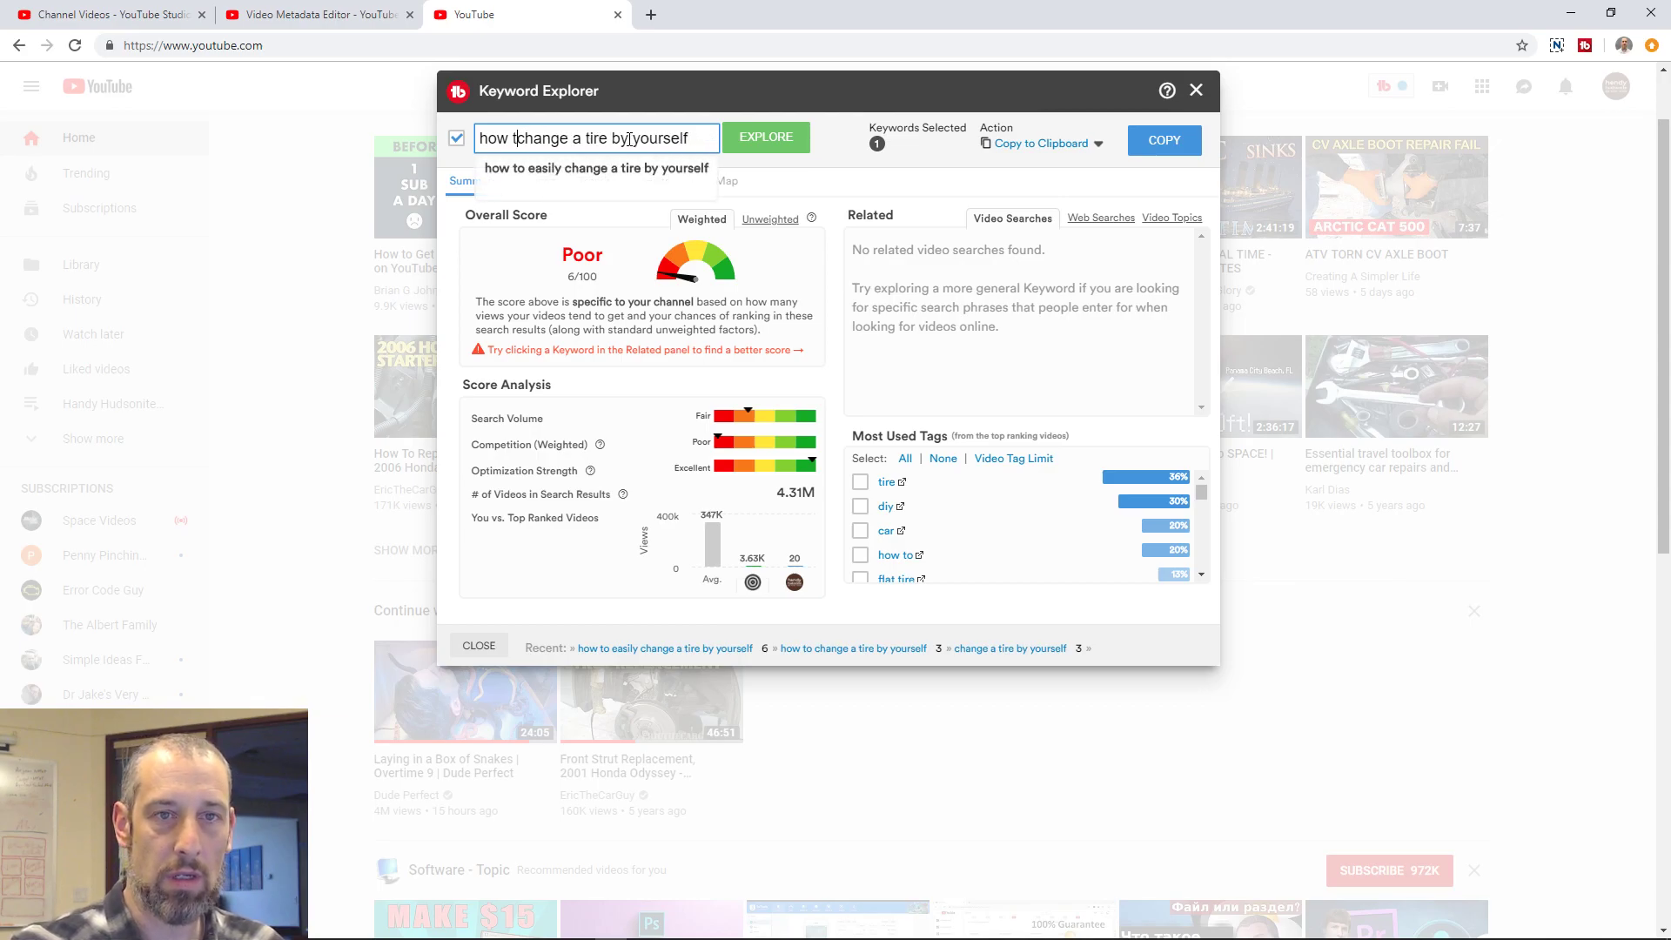
key("BackSpace")
key("BackSpace")
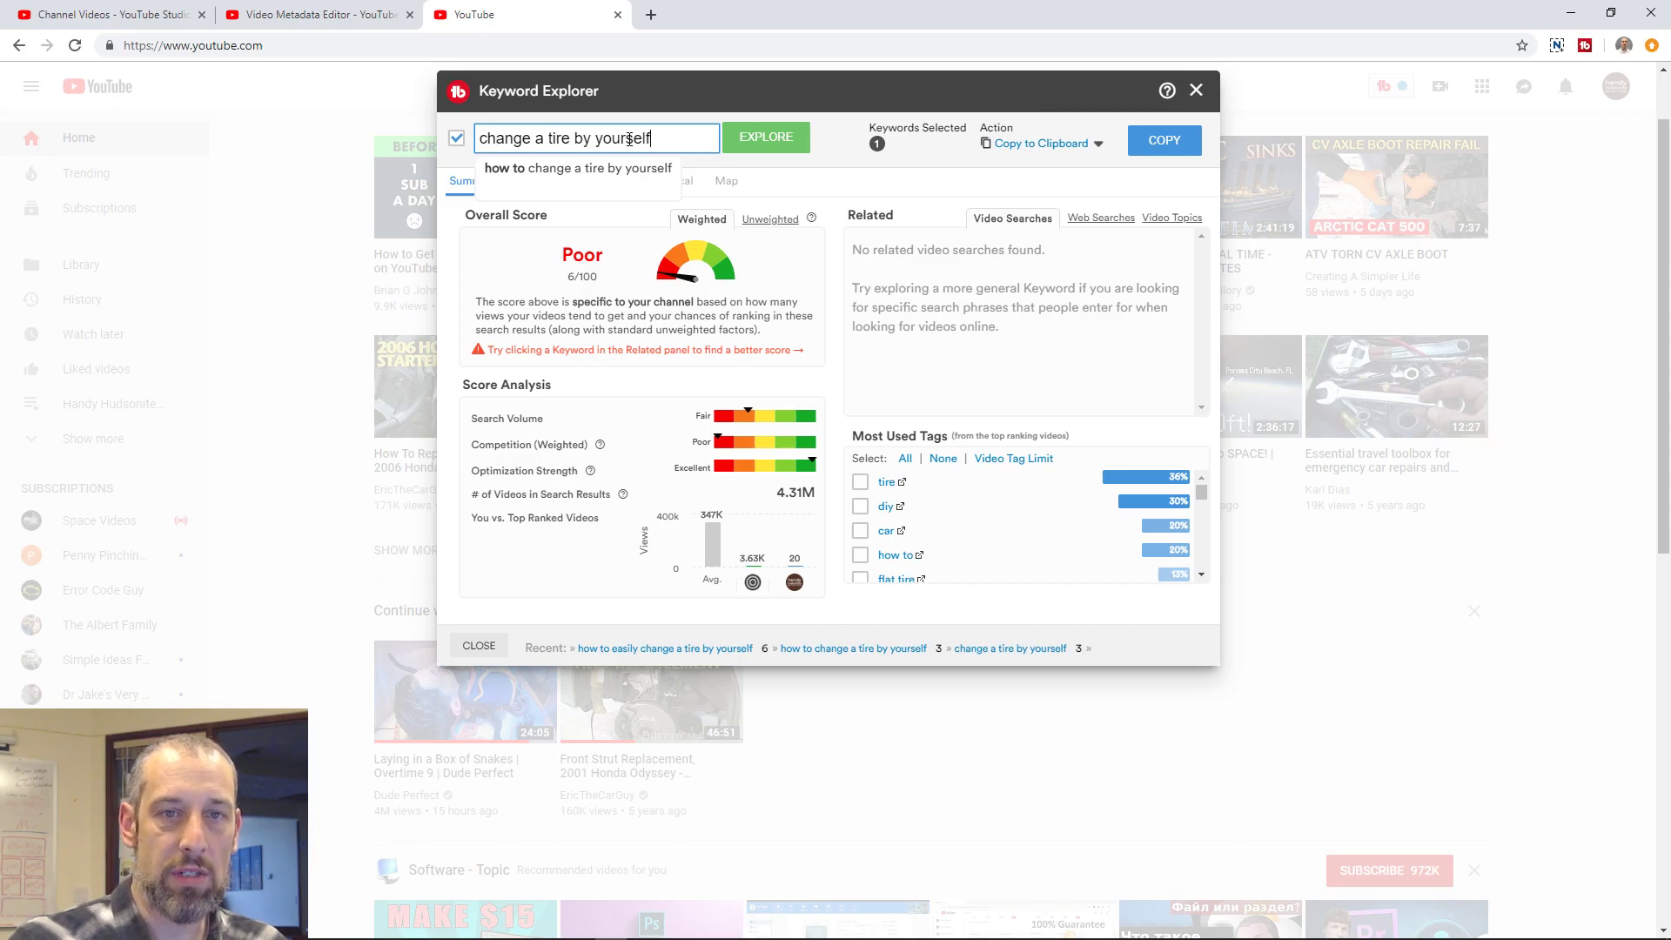
key("BackSpace")
key("BackSpace")
key("BackSpace")
key("BackSpace")
key("BackSpace")
key("BackSpace")
key("BackSpace")
key("BackSpace")
key("BackSpace")
key("BackSpace")
key("BackSpace")
key("BackSpace")
key("BackSpace")
key("BackSpace")
key("BackSpace")
key("BackSpace")
key("BackSpace")
key("BackSpace")
key("BackSpace")
key("BackSpace")
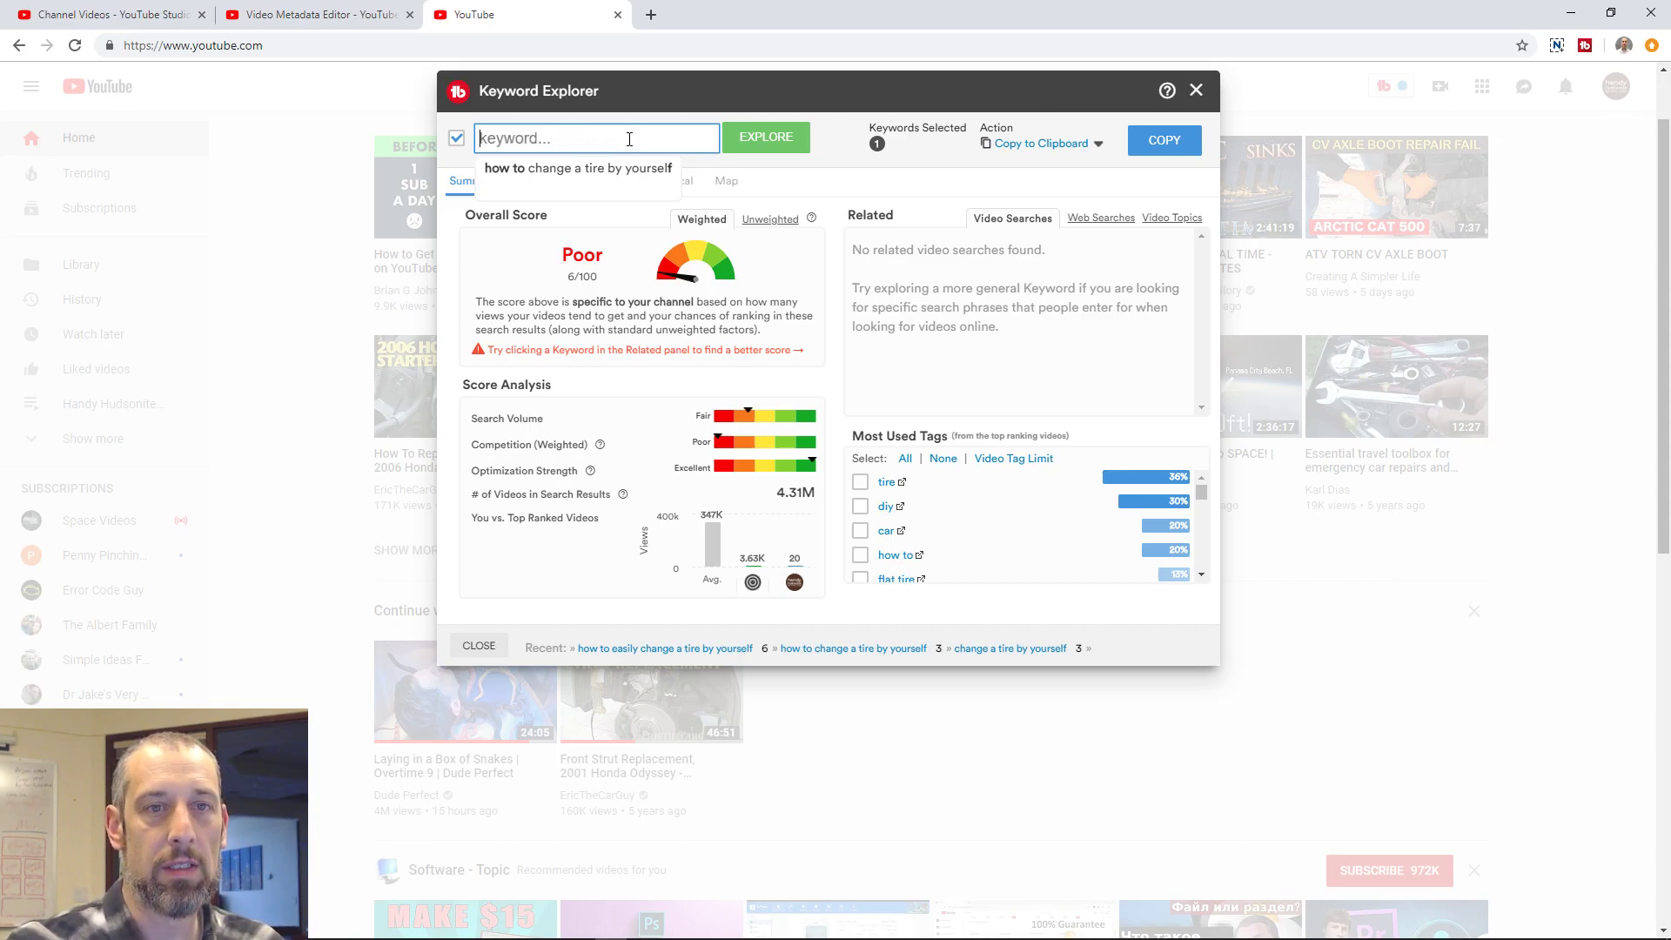
type("best wayy")
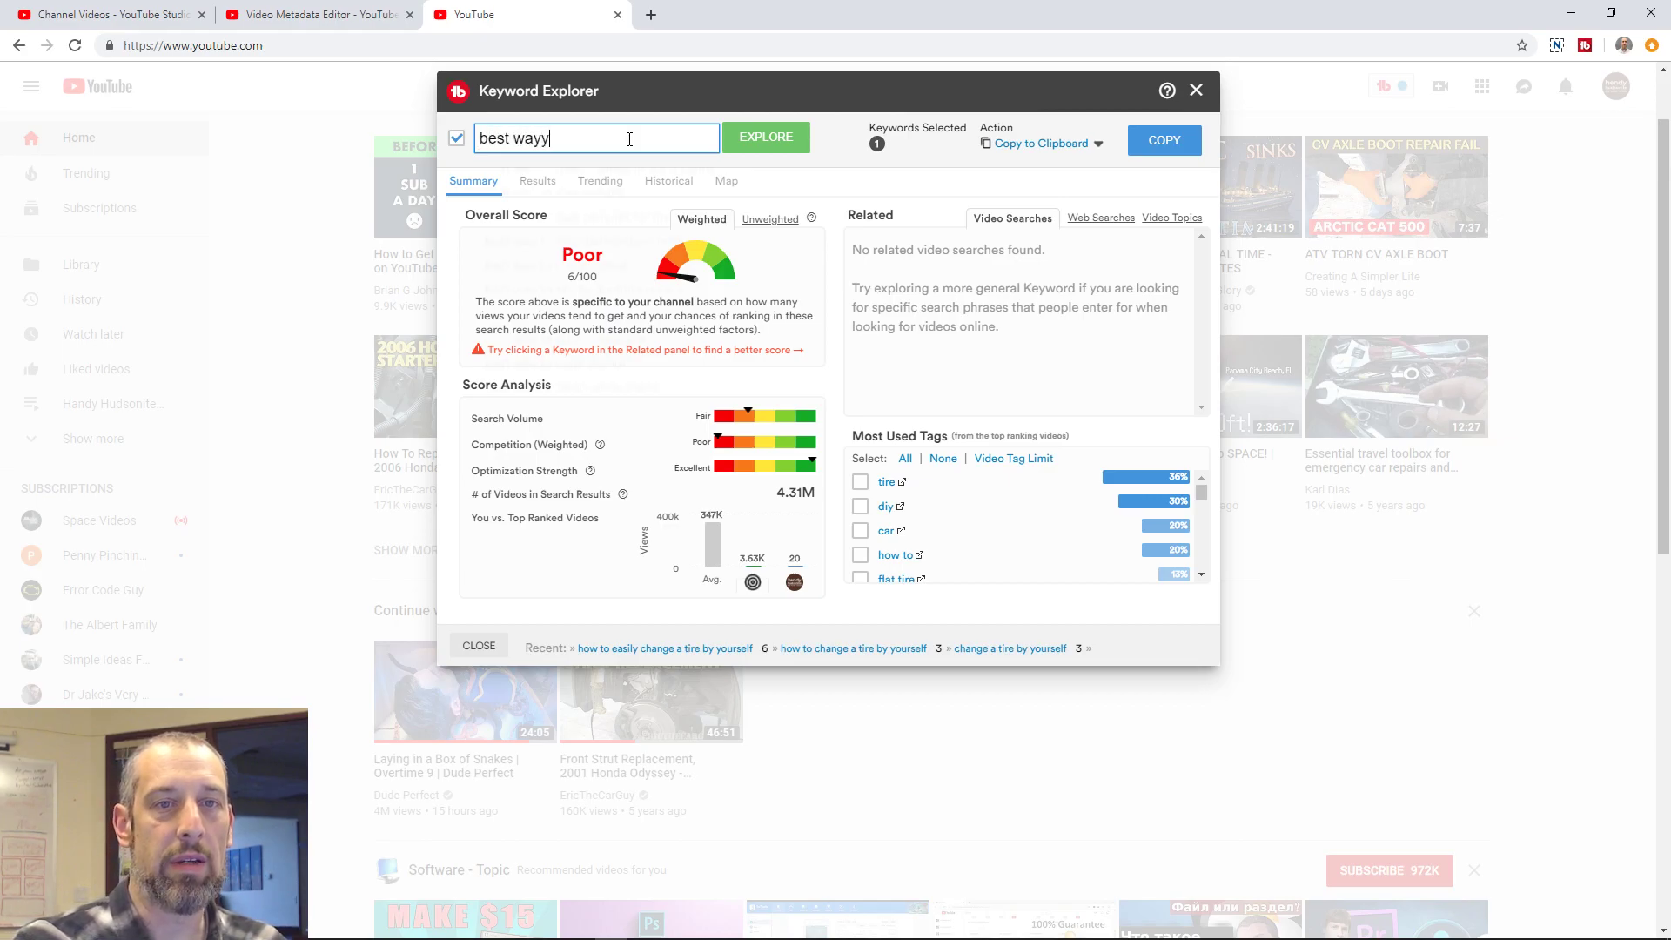
key("BackSpace")
type("to change a tir")
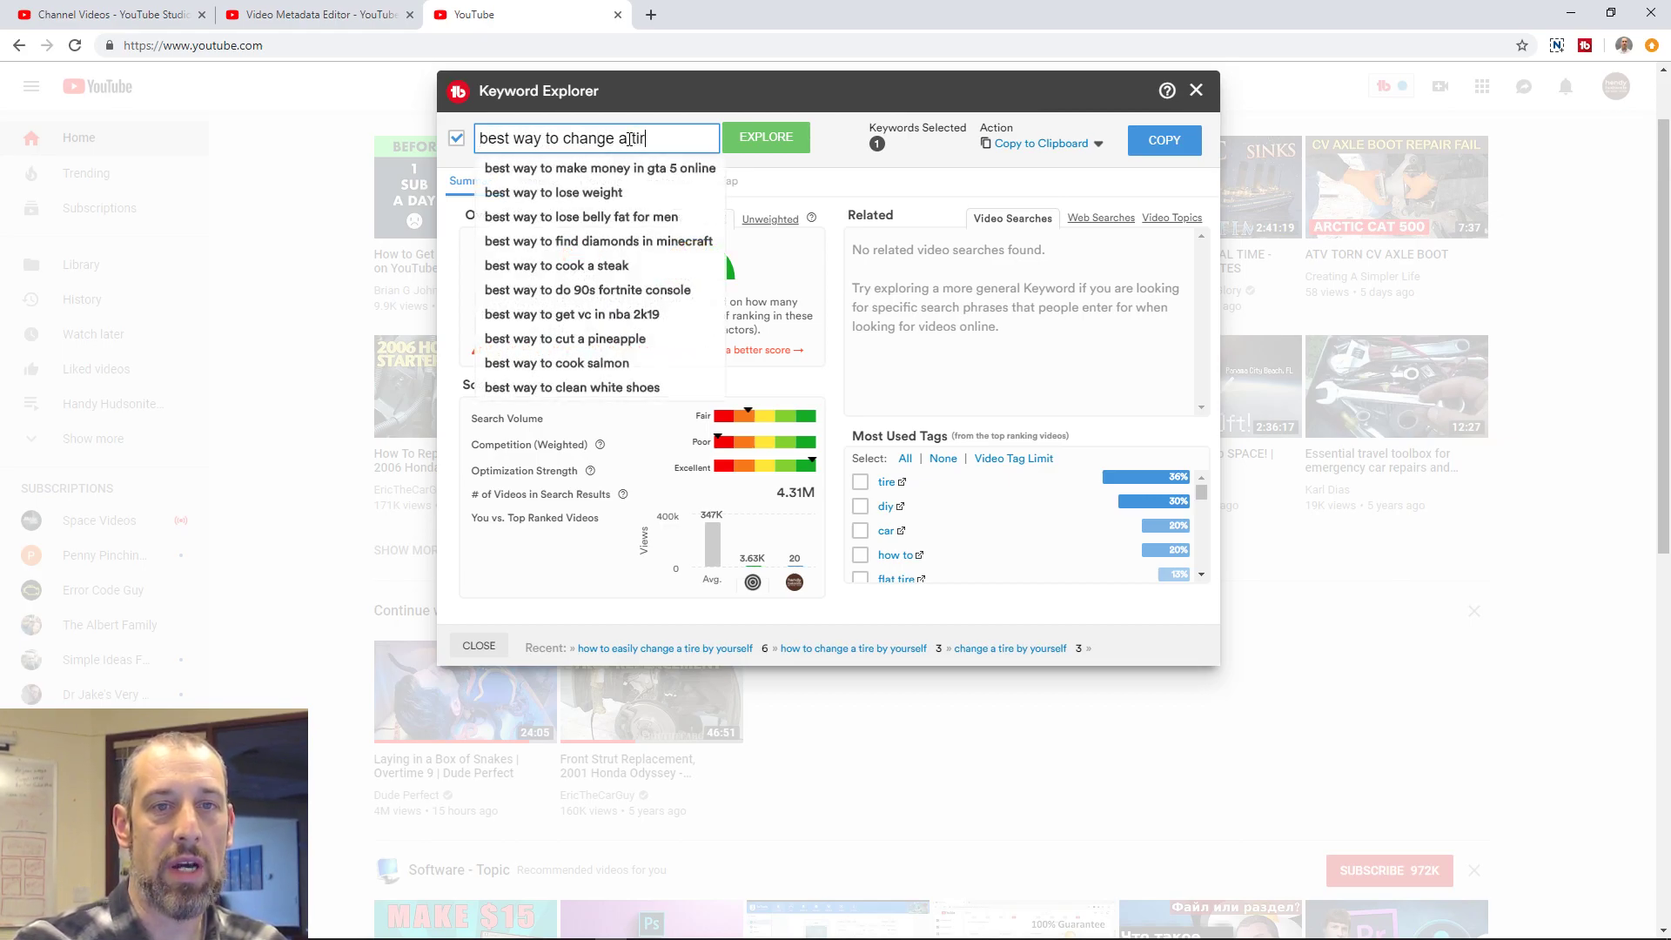
type("e")
key("Return")
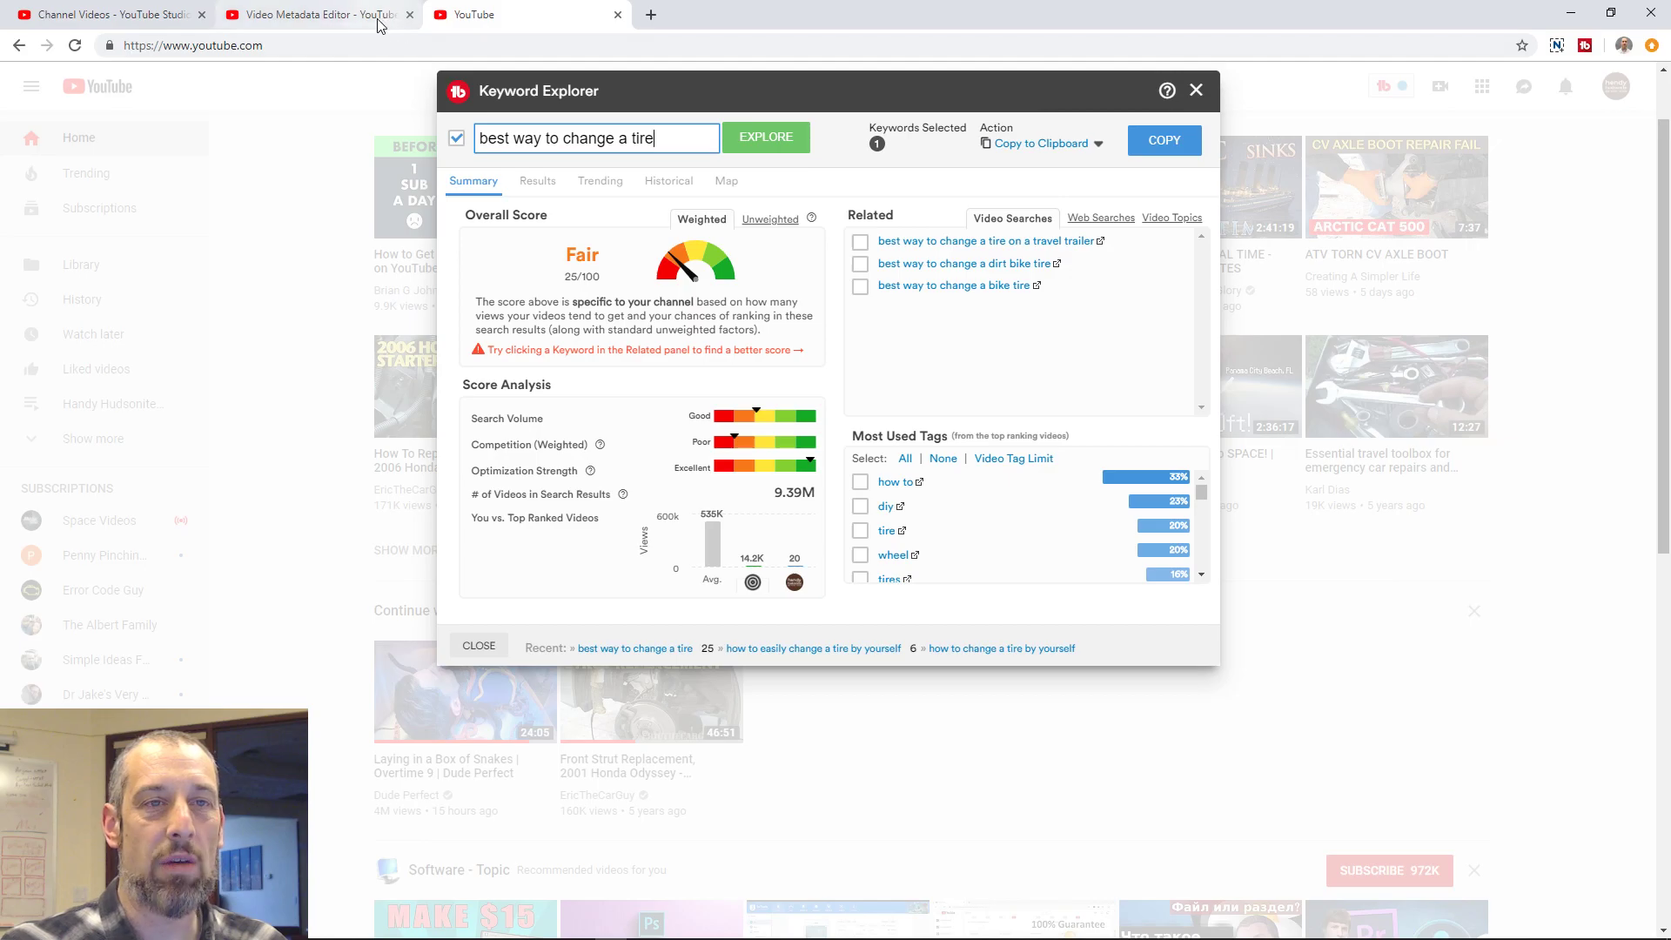
Step: Check the video's current title in YouTube Studio, and explore the keyword "step by step complete guide to change a tire"
left_click(317, 21)
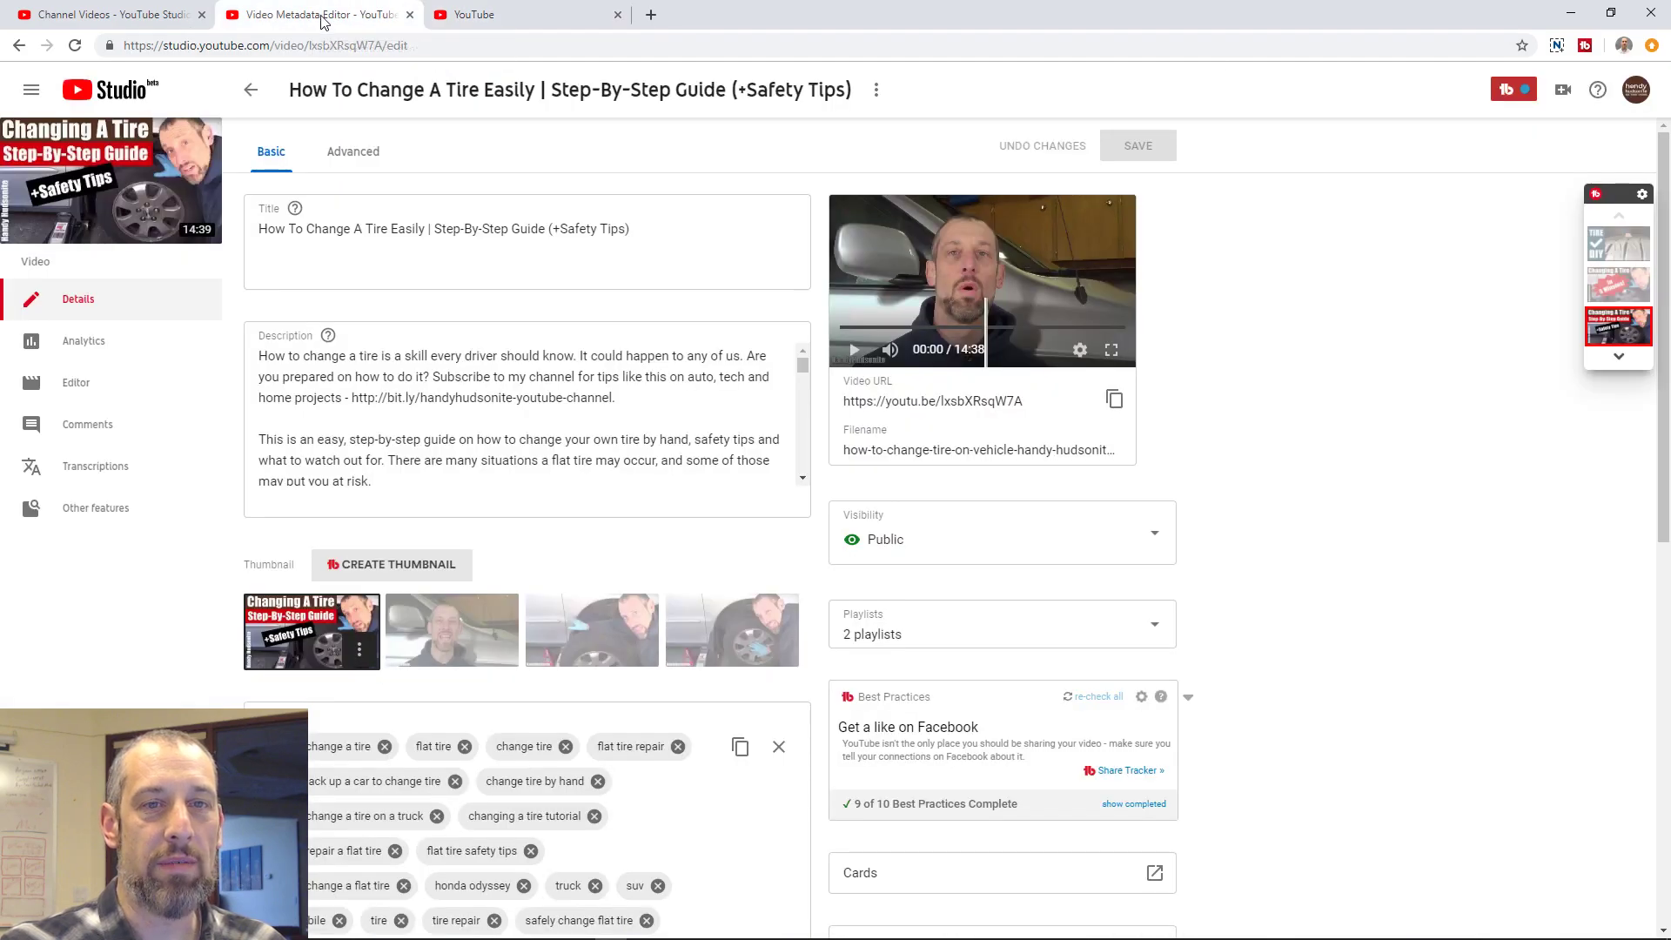
left_click(513, 19)
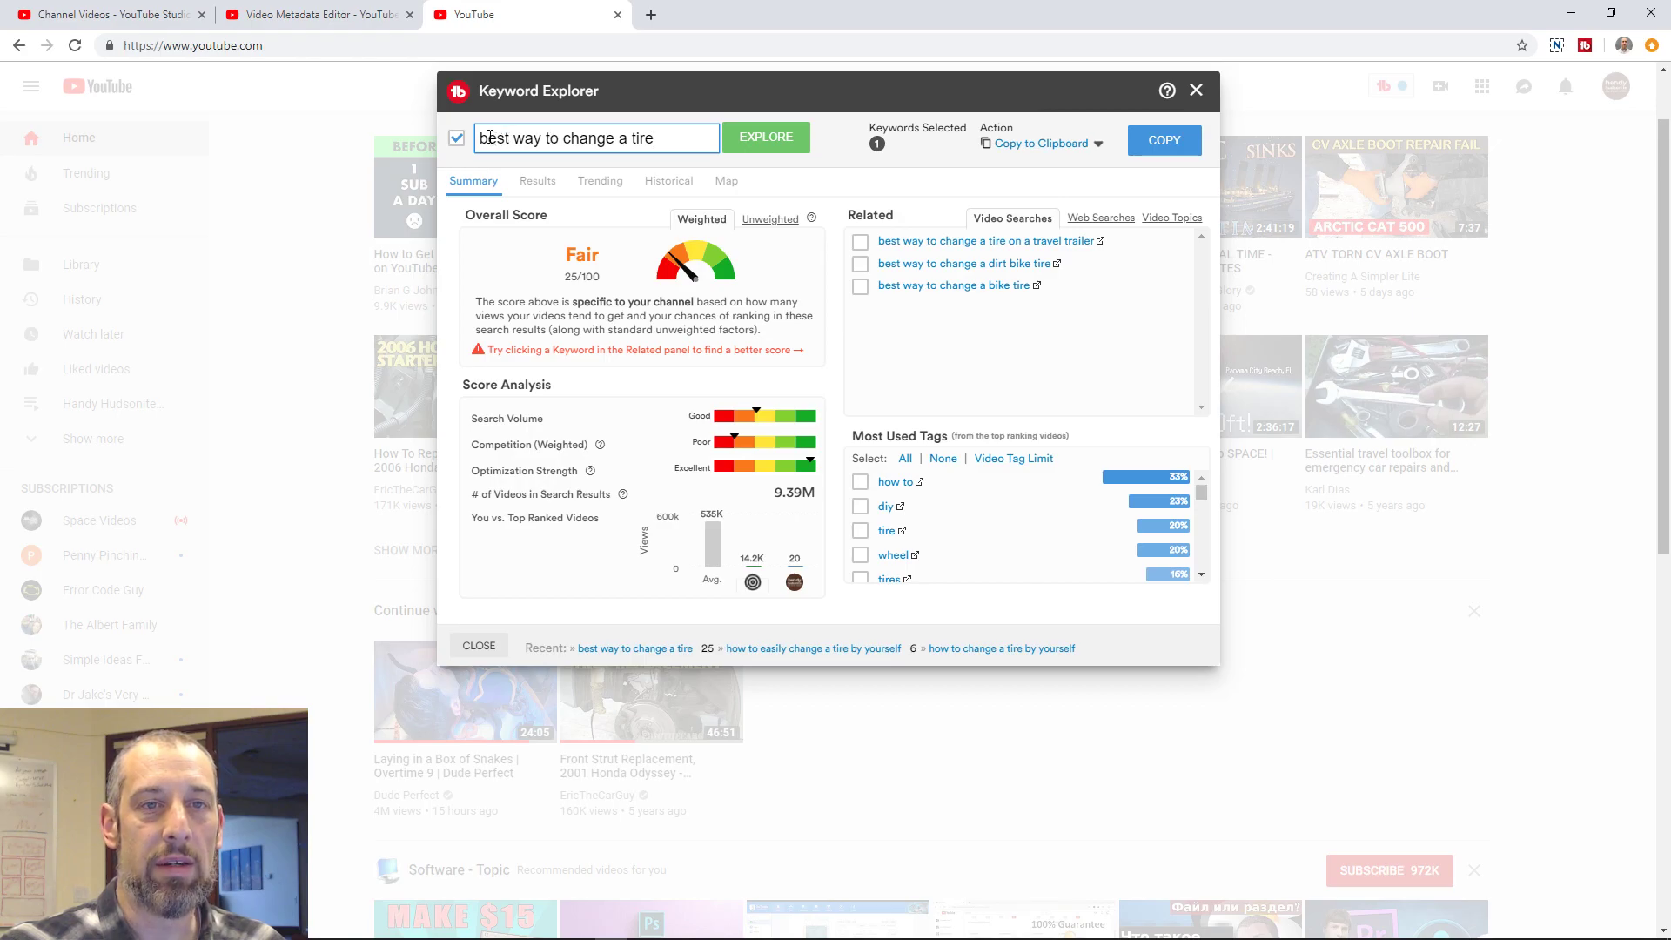
left_click_drag(480, 138, 545, 130)
type("step by step ")
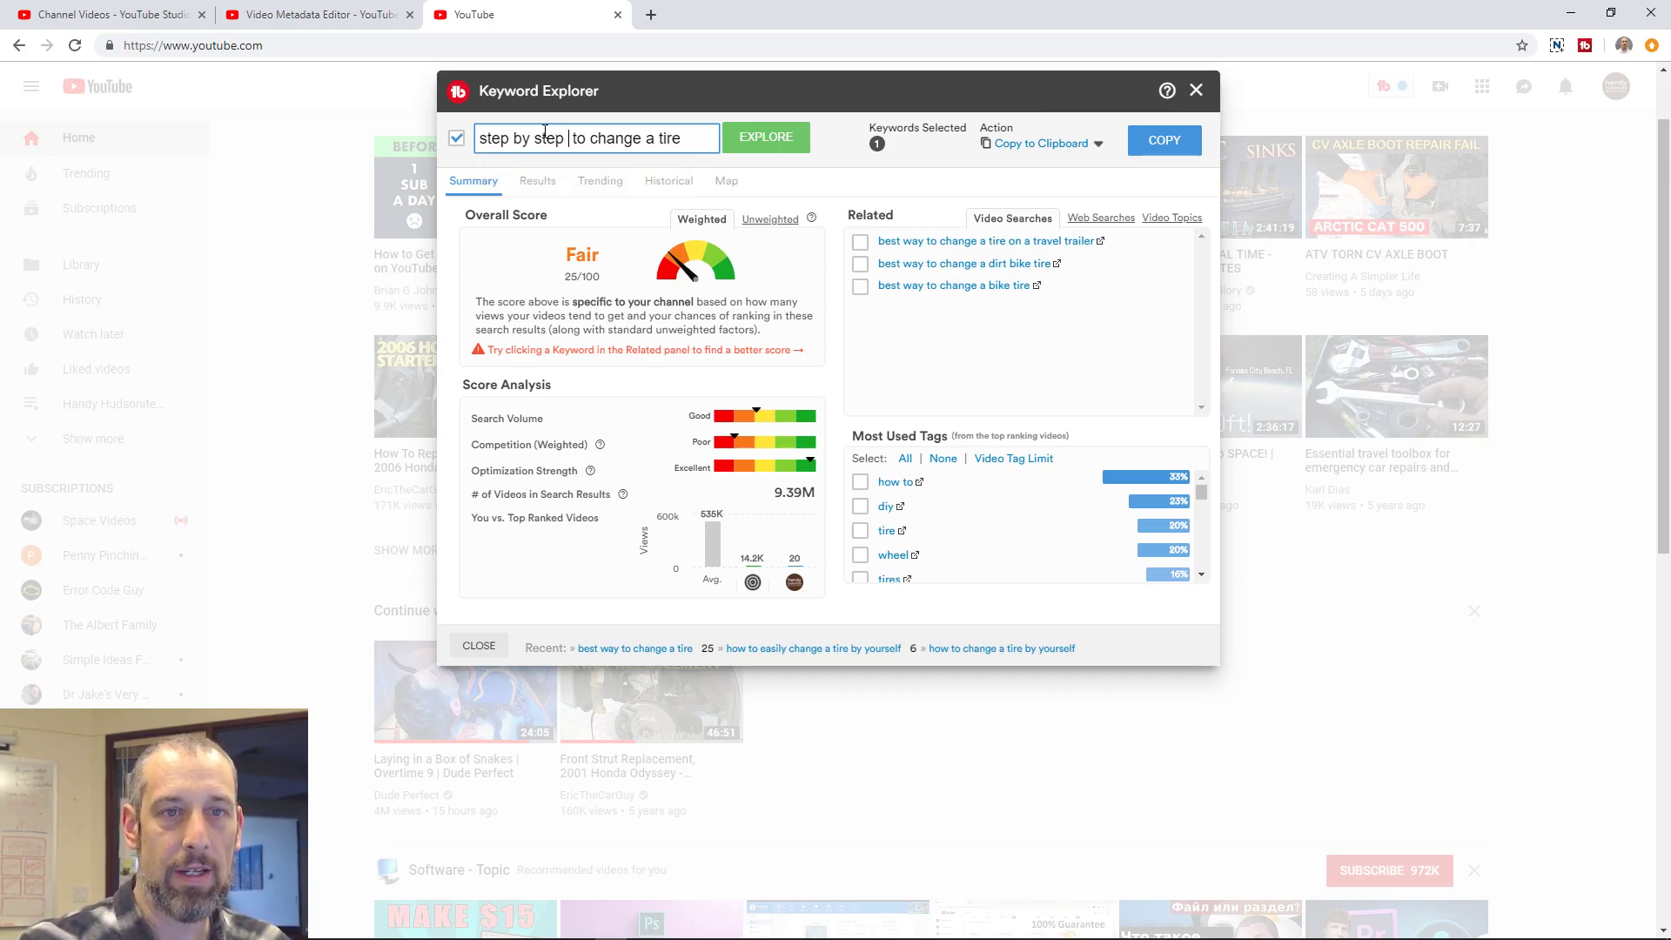
type("complete guide")
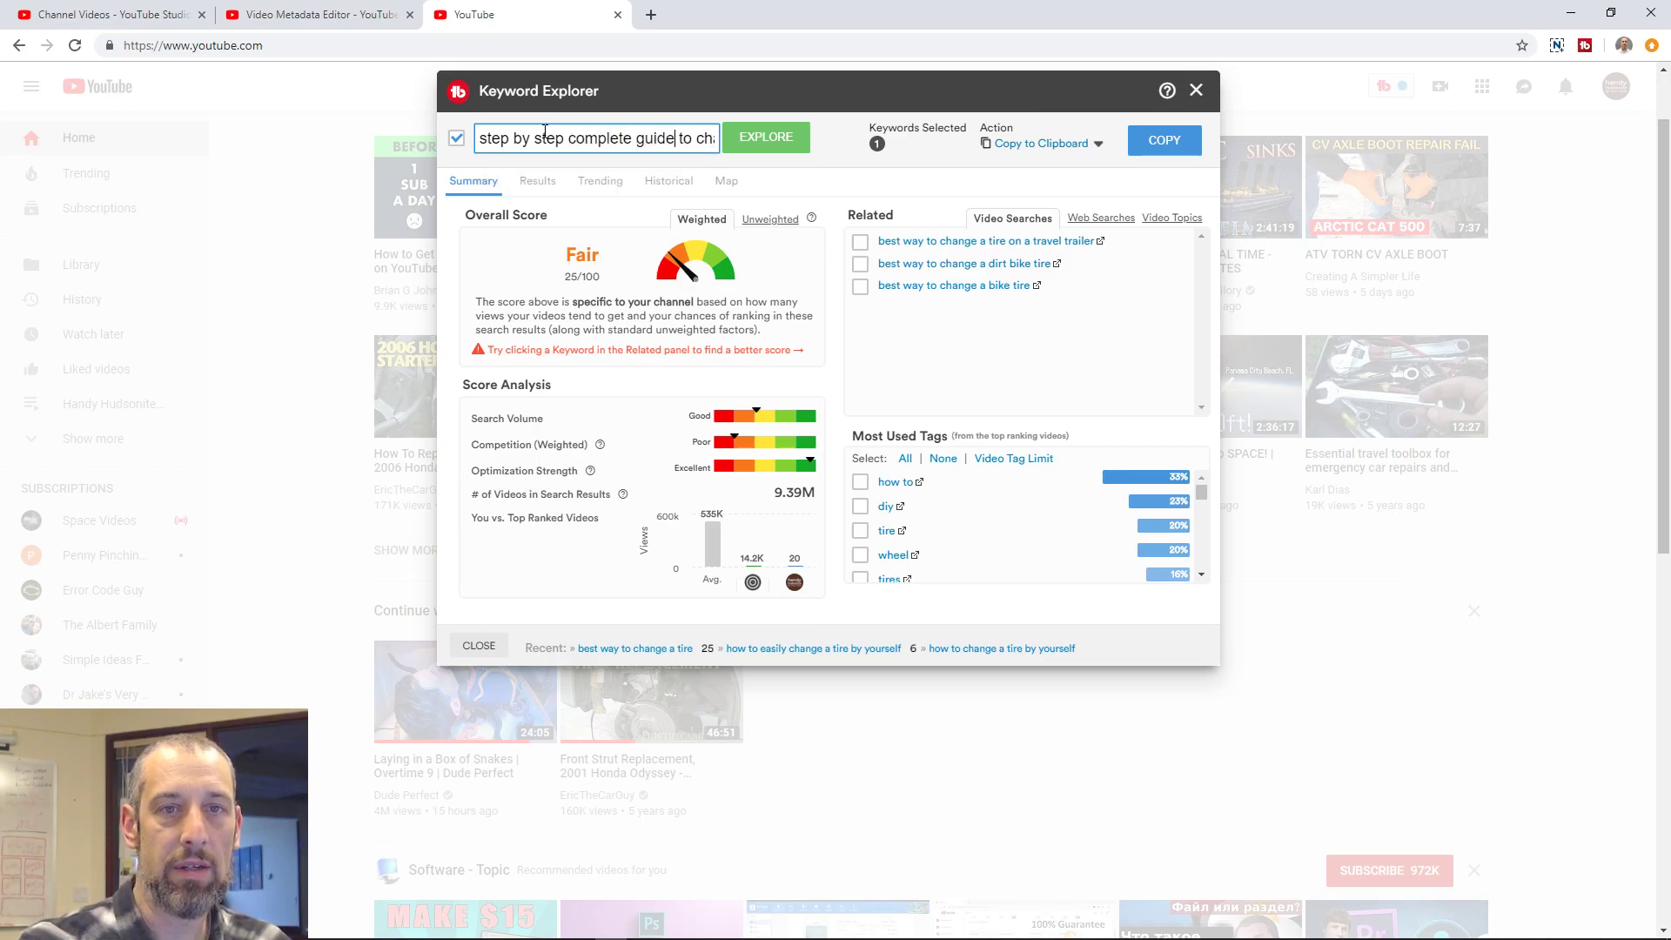
key("Return")
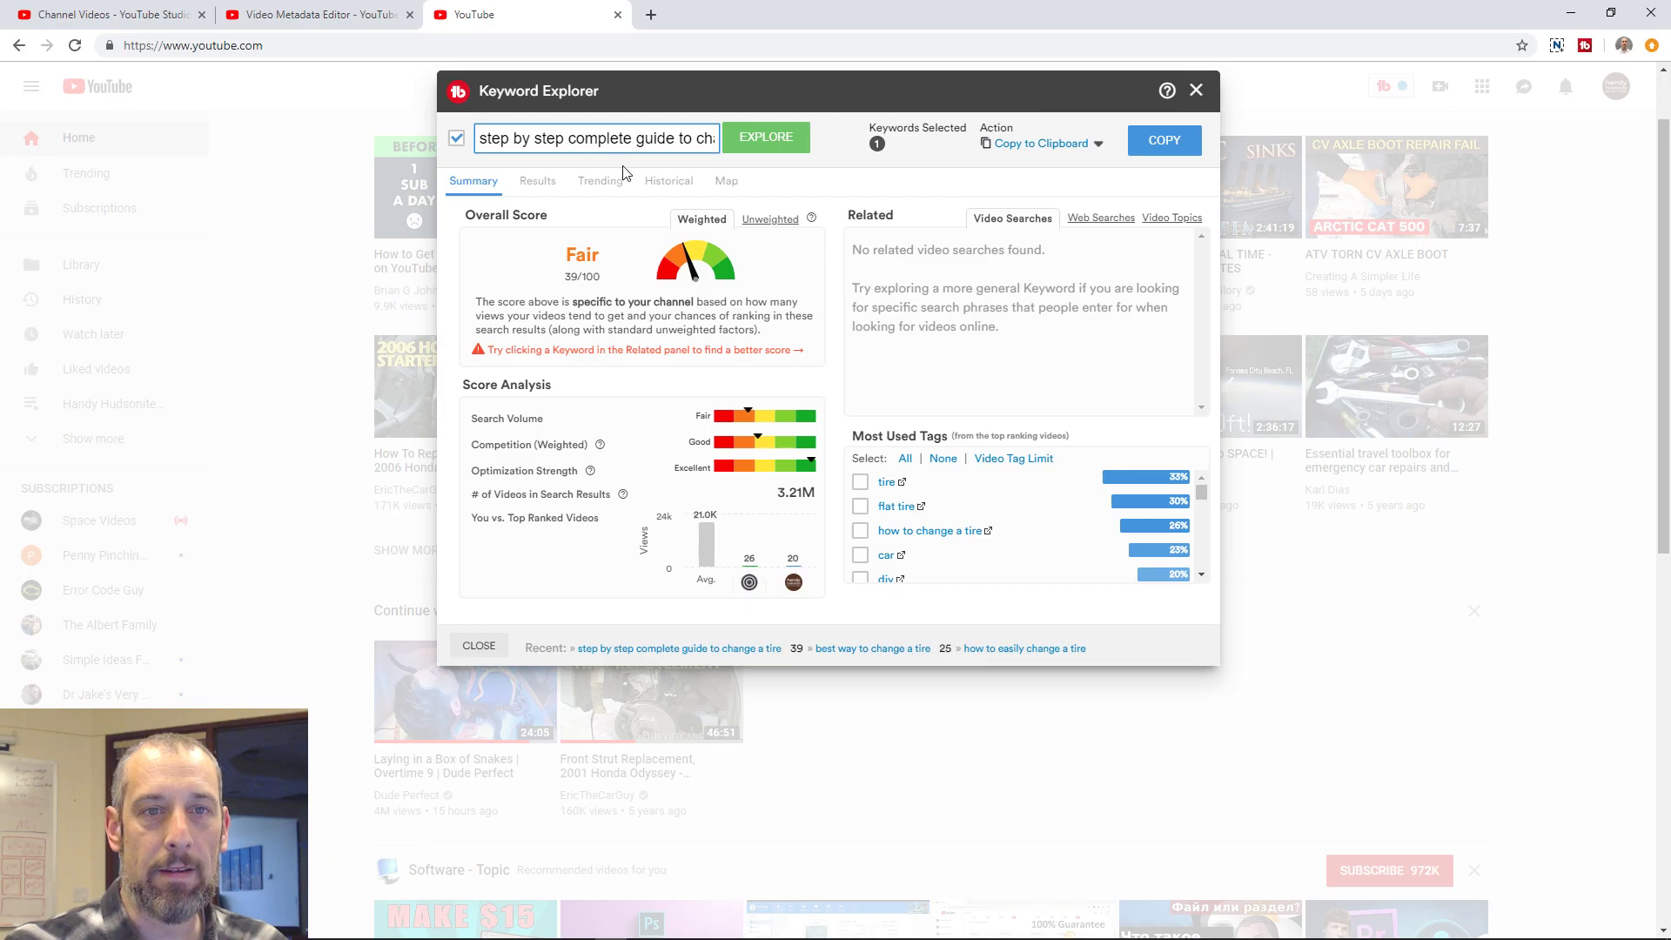
Step: Shorten and reword the keyword to "complete guide to changing a tire" and explore its score
key("BackSpace")
key("BackSpace")
key("BackSpace")
key("BackSpace")
key("BackSpace")
key("BackSpace")
key("BackSpace")
key("BackSpace")
key("BackSpace")
key("BackSpace")
key("BackSpace")
key("BackSpace")
key("BackSpace")
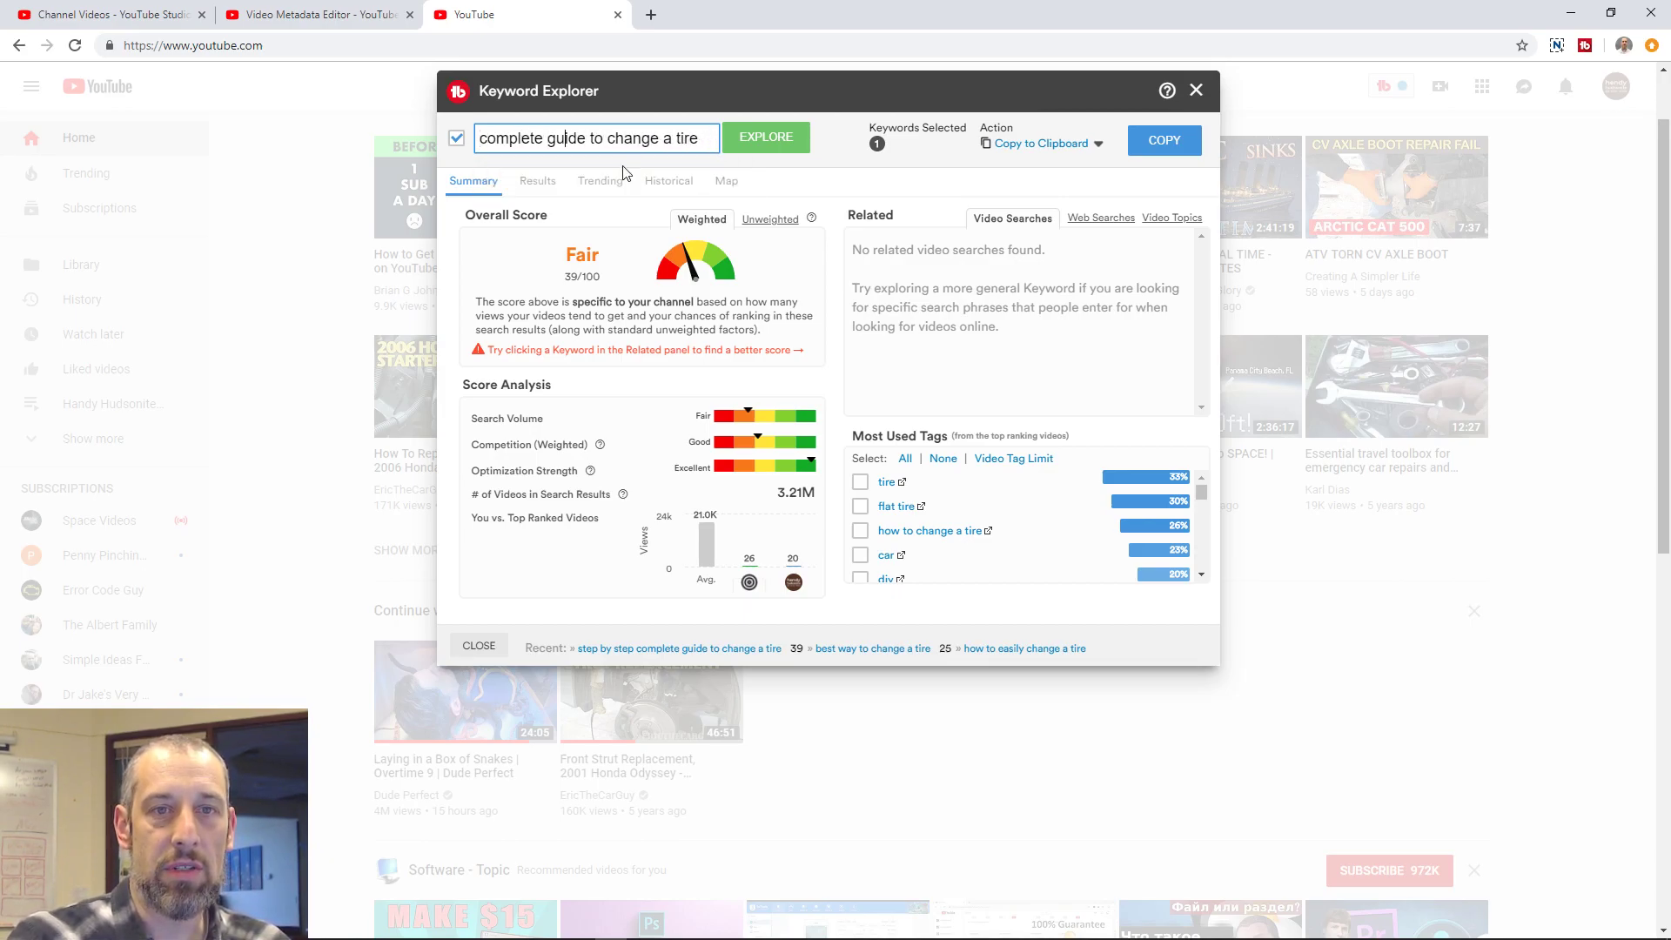
key("BackSpace")
type("ing")
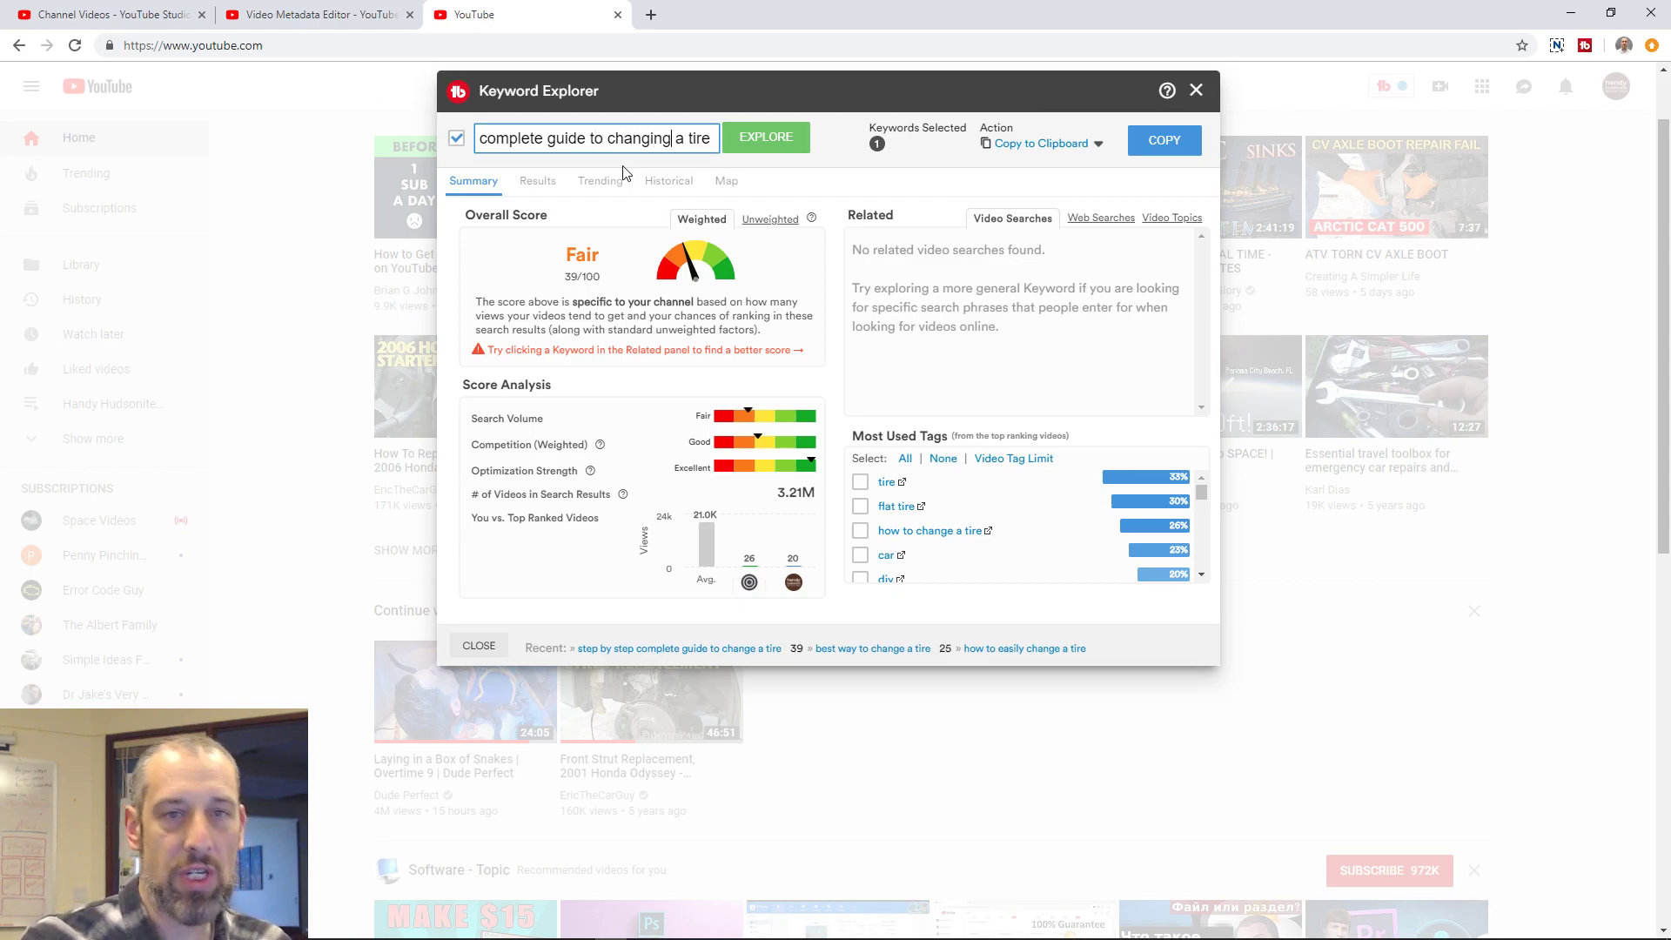
key("Return")
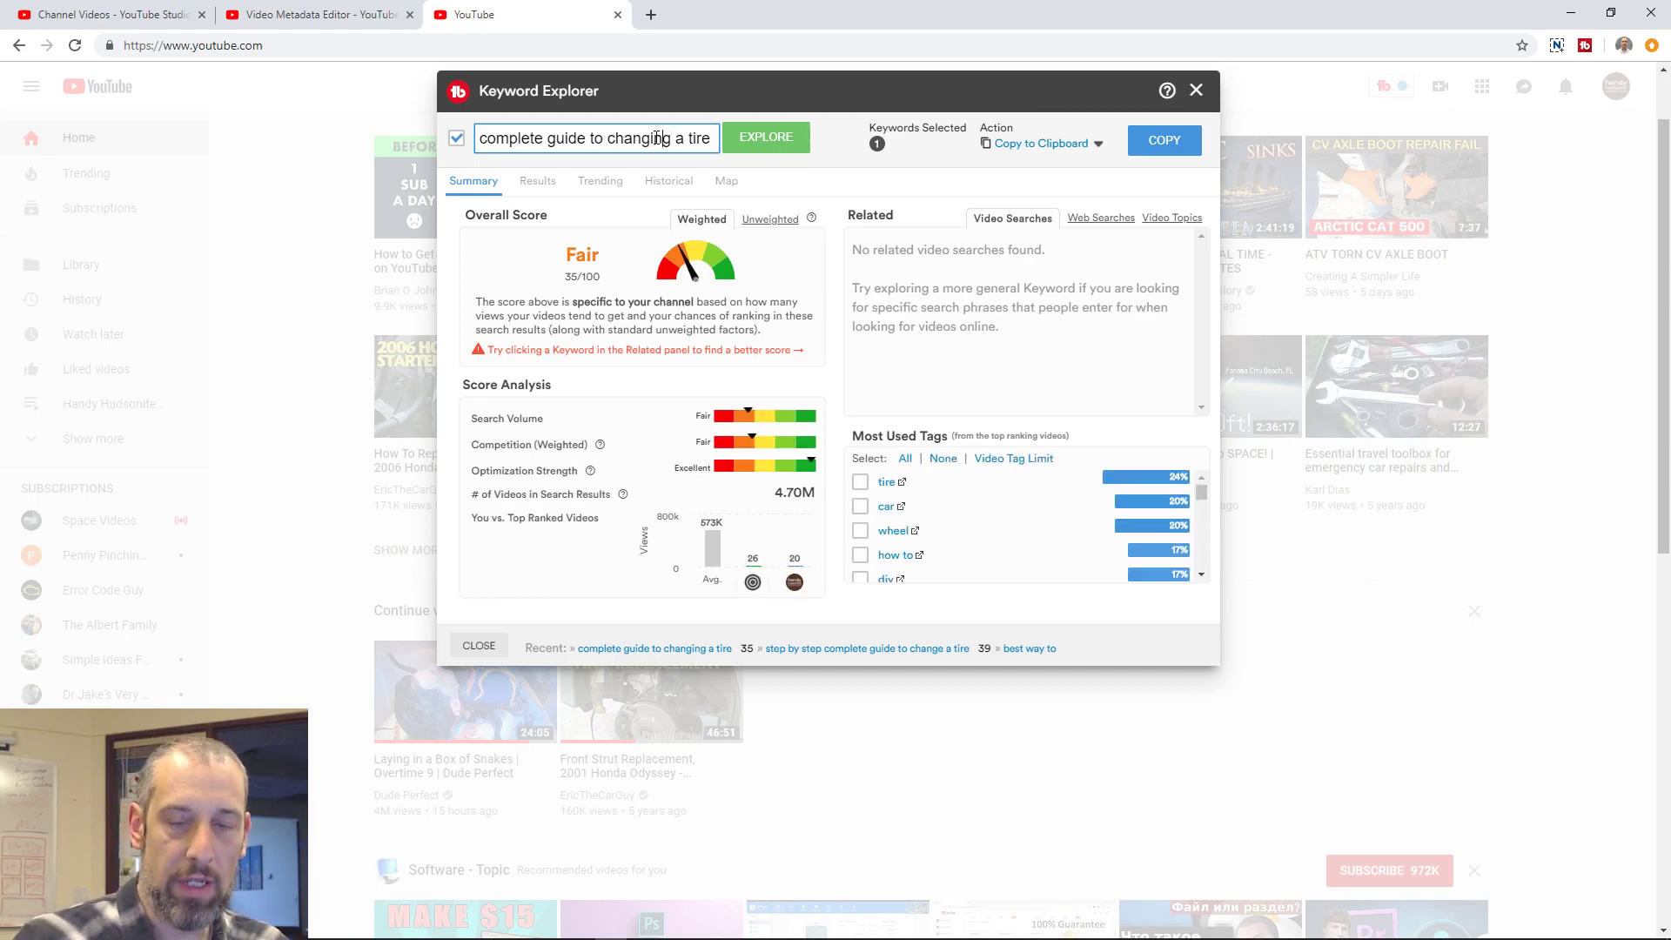
Step: Extend the keyword with "- easy" and explore it, and repeat with the ending "- easy diy"
type("- easy")
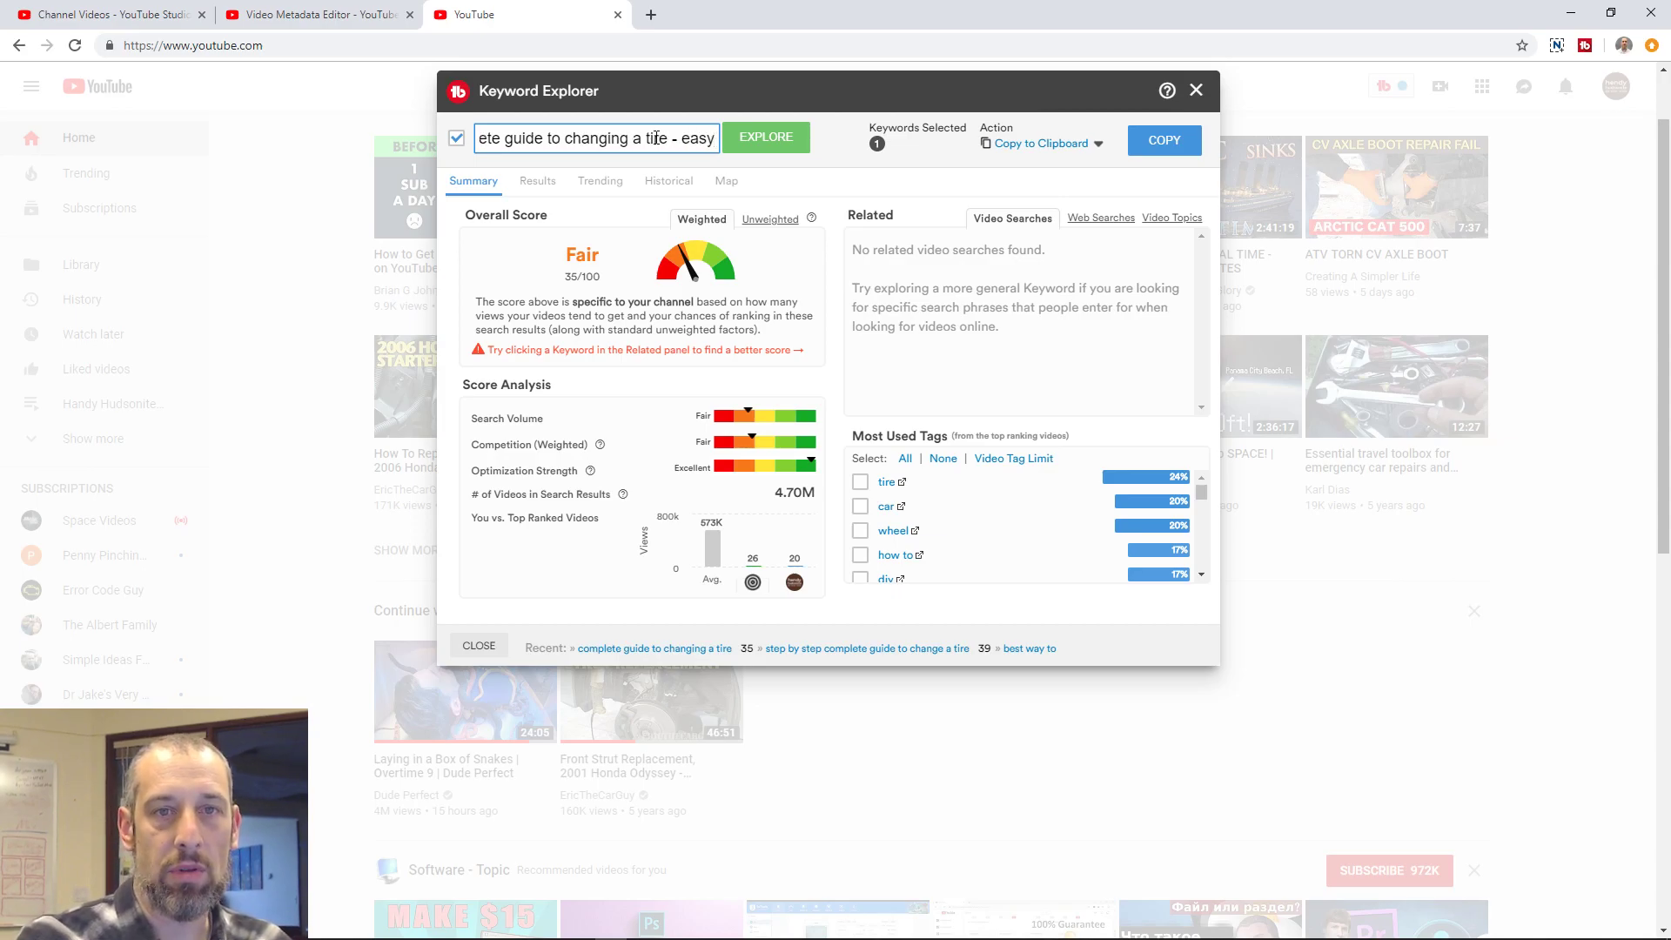
key("Return")
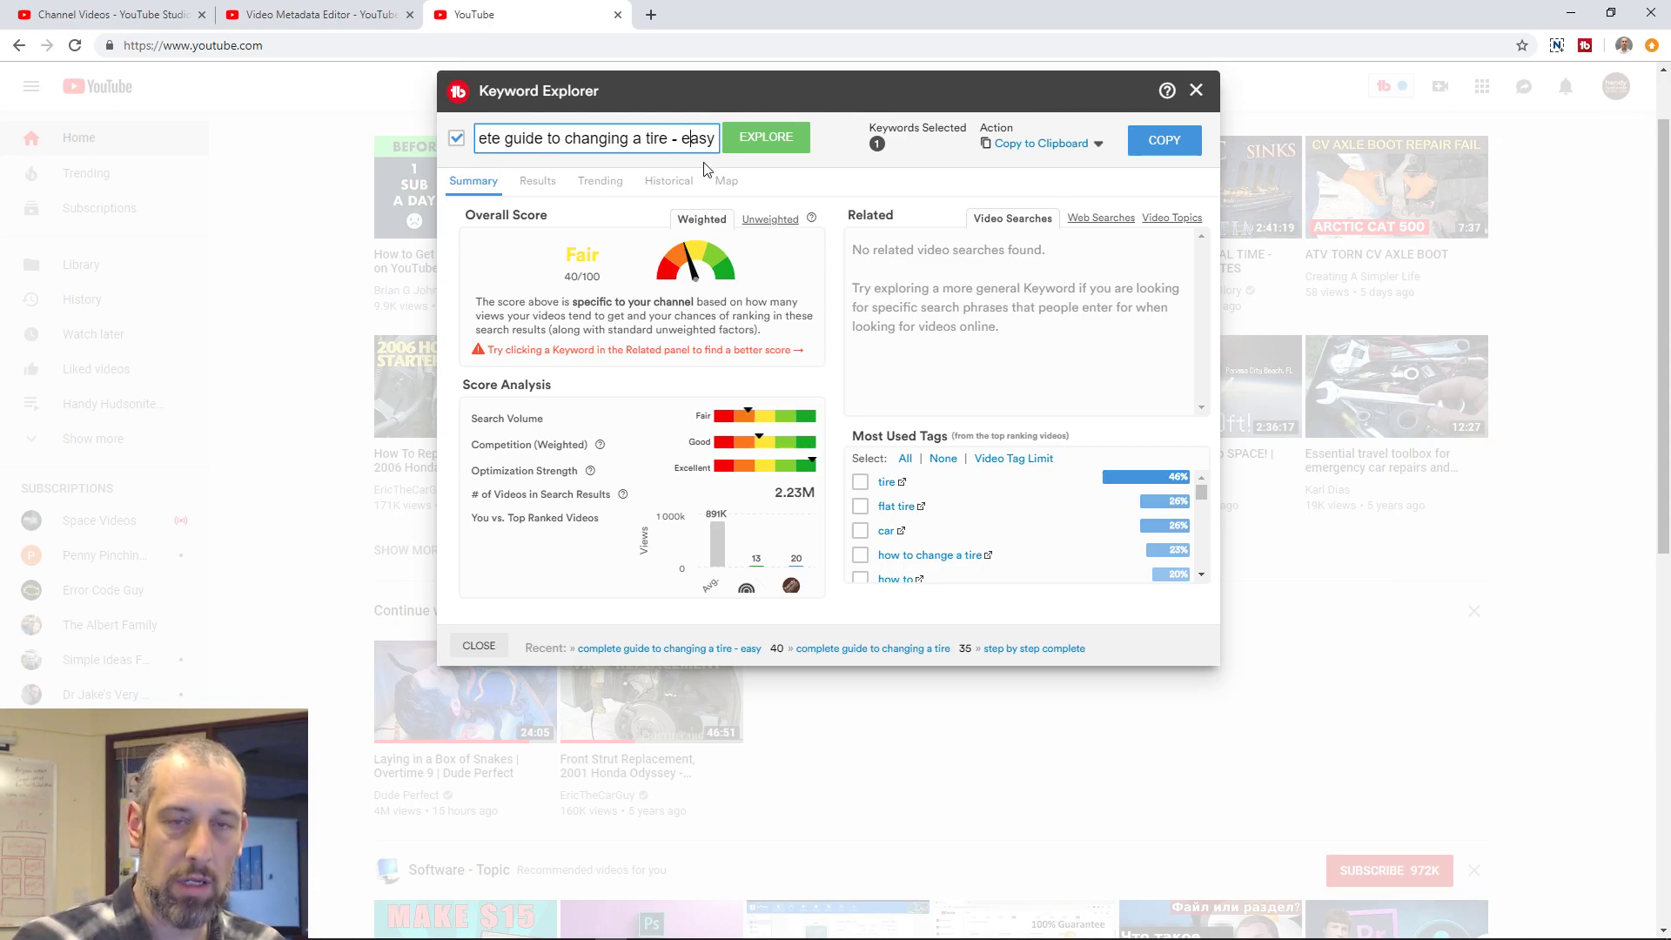
type("diy")
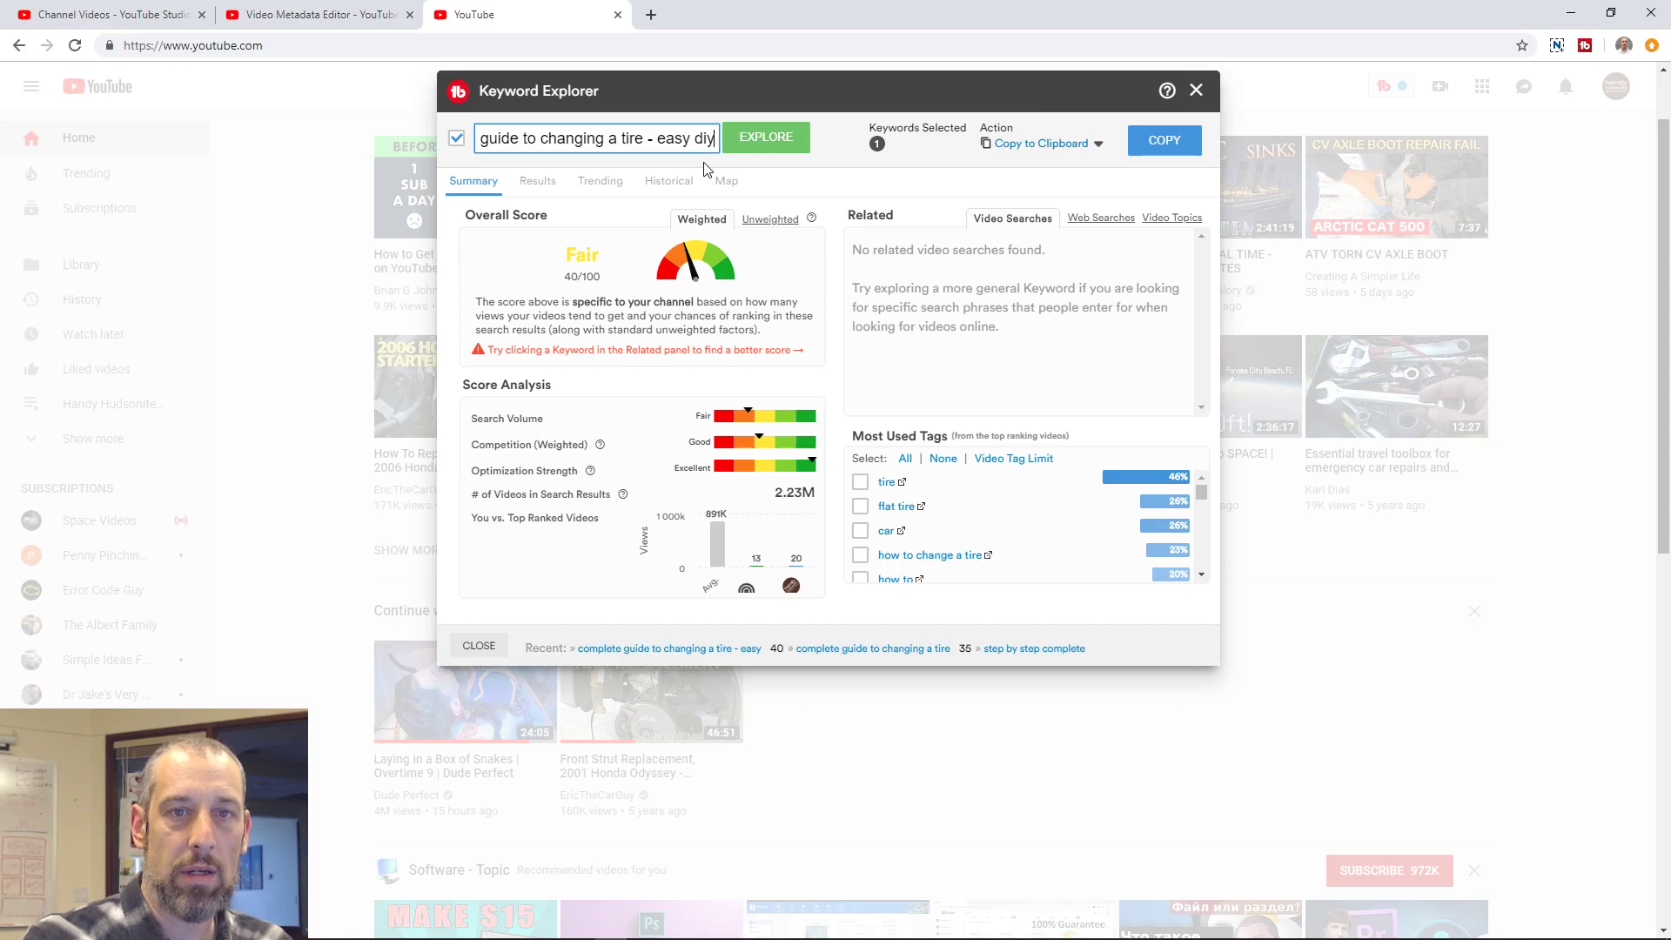
key("Return")
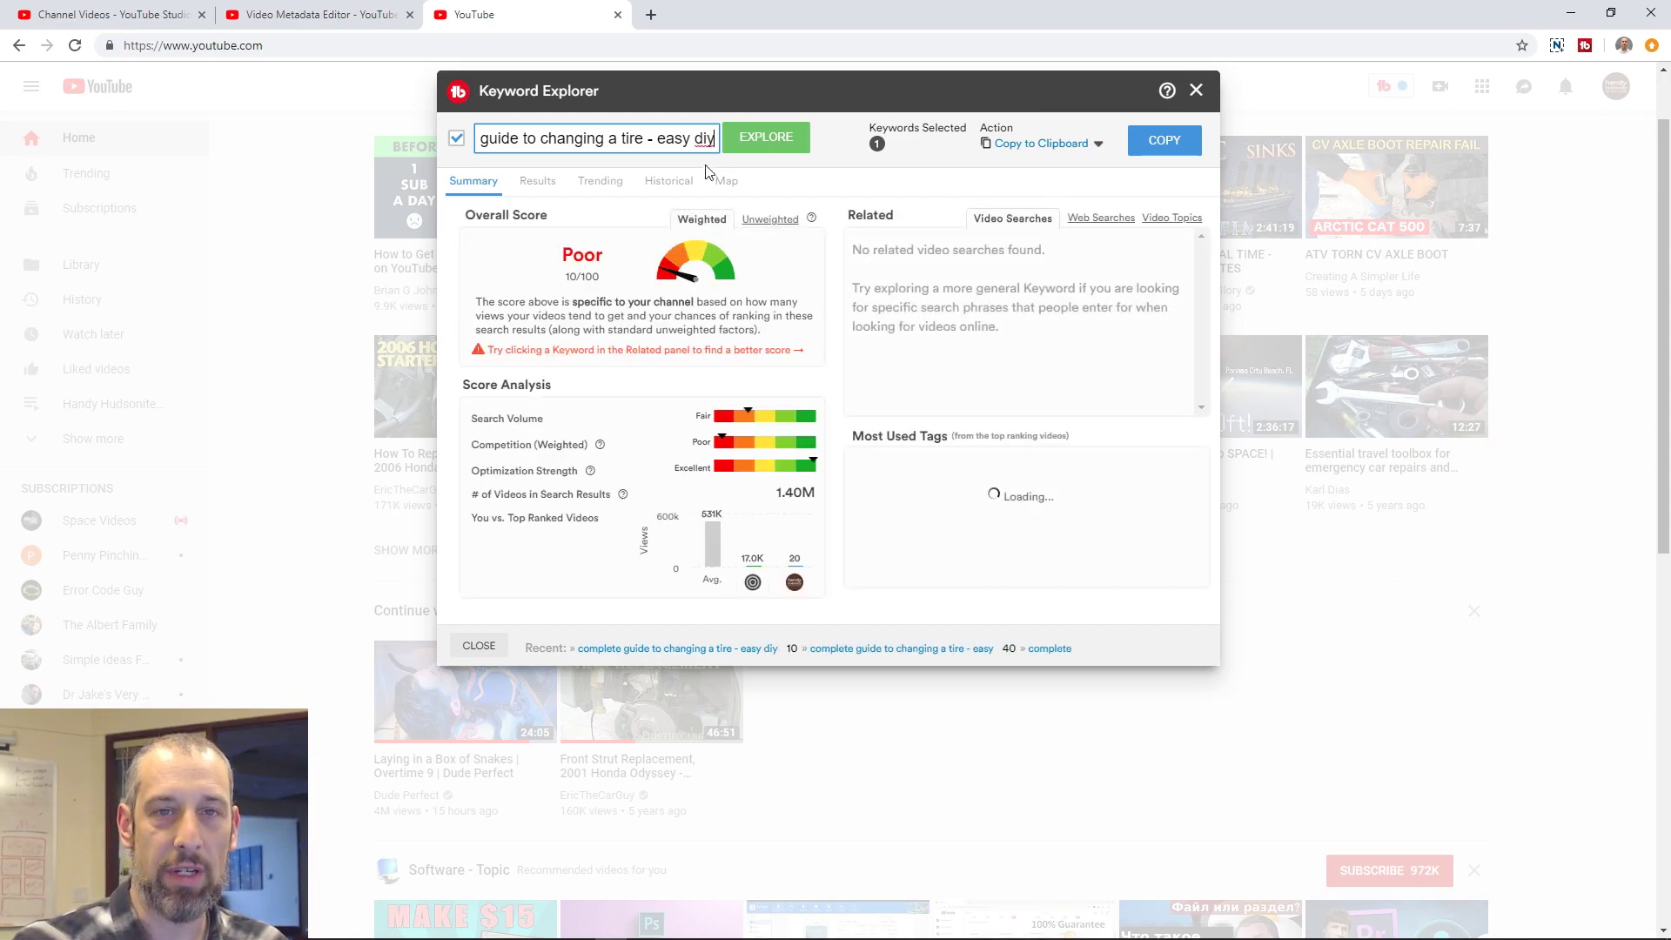
Step: Change the keyword to "complete guide to changing a tire - simple andeasy" and explore its score
key("BackSpace")
key("BackSpace")
key("BackSpace")
key("BackSpace")
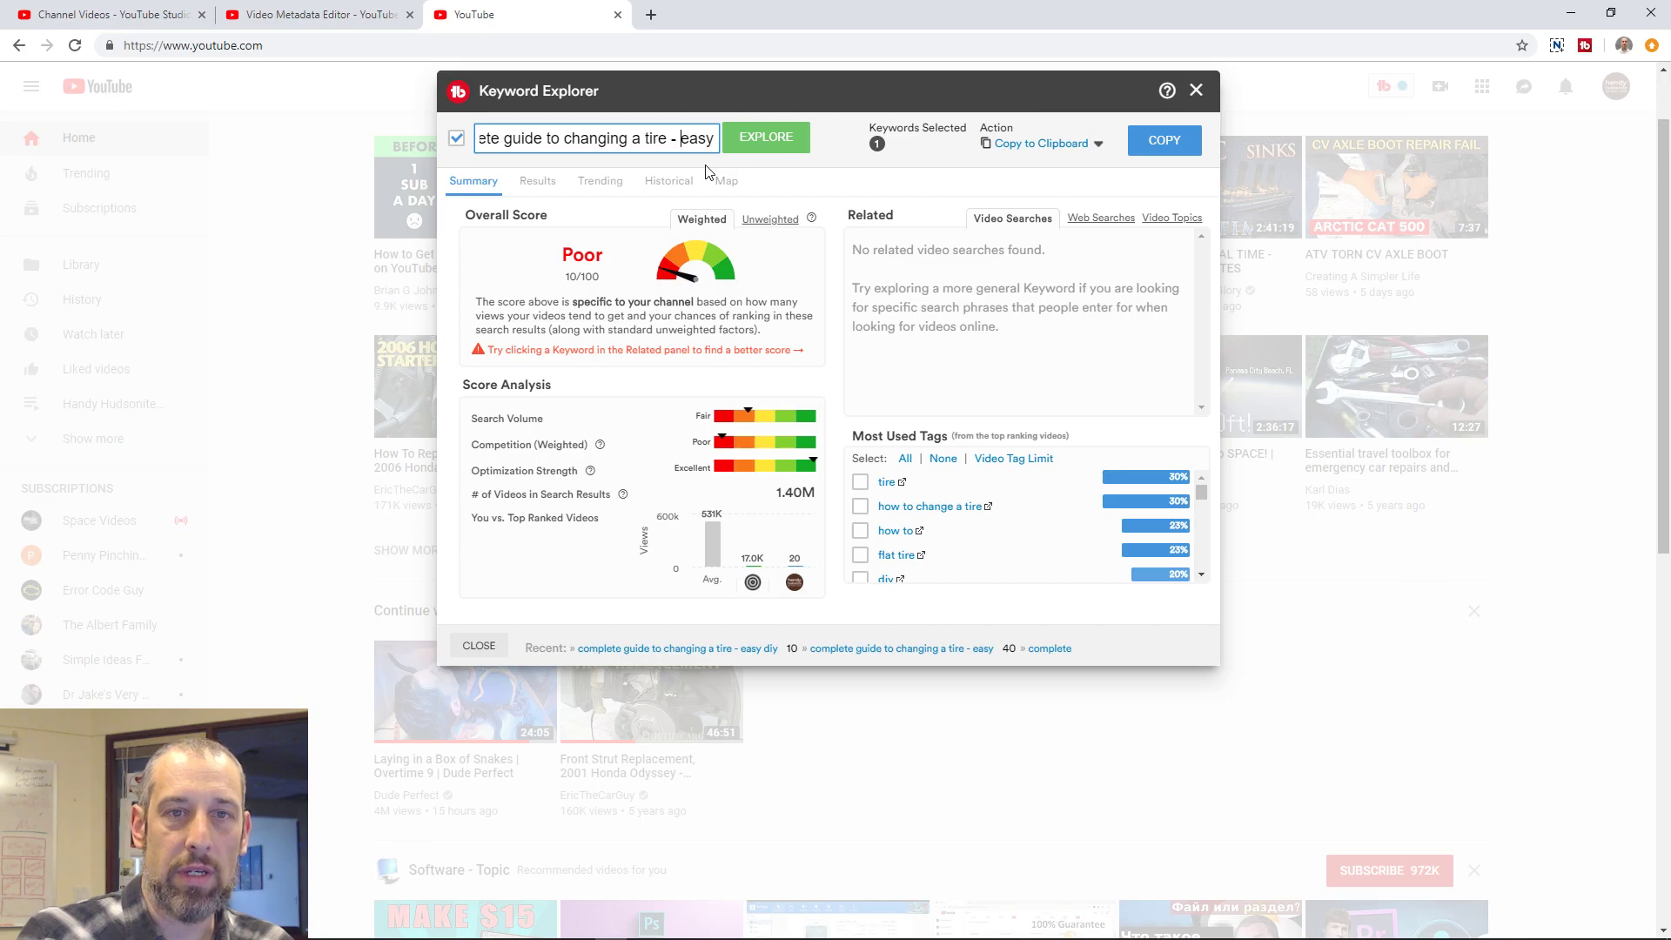
key("BackSpace")
key("BackSpace")
key("BackSpace")
key("BackSpace")
type("simple and")
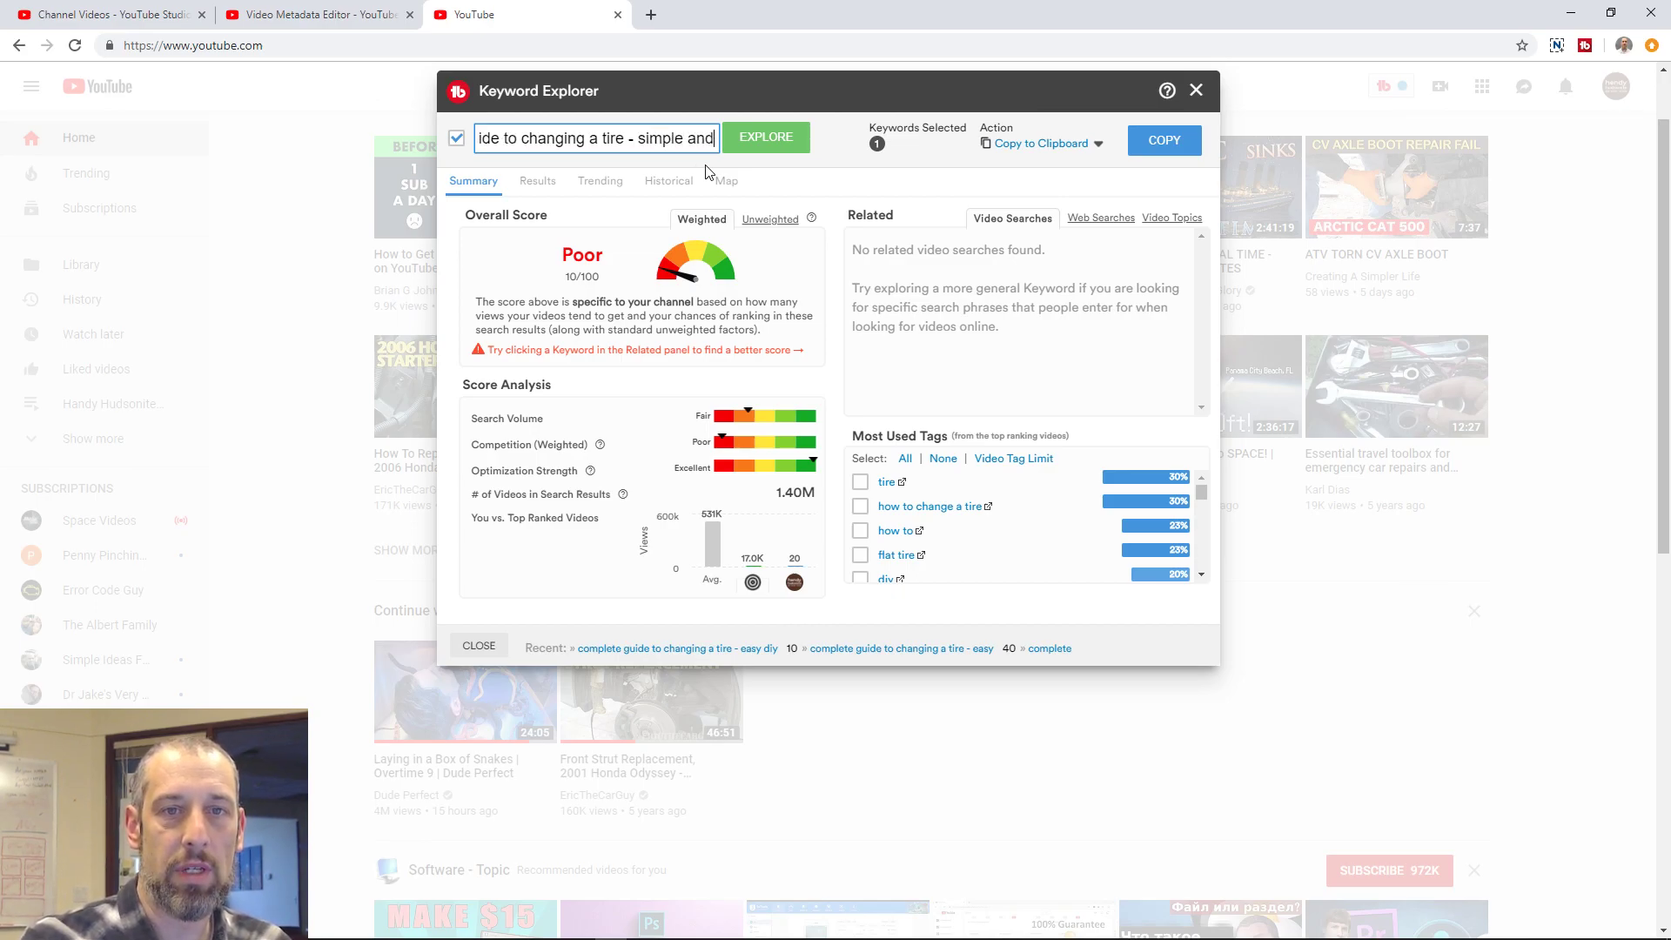
key("Return")
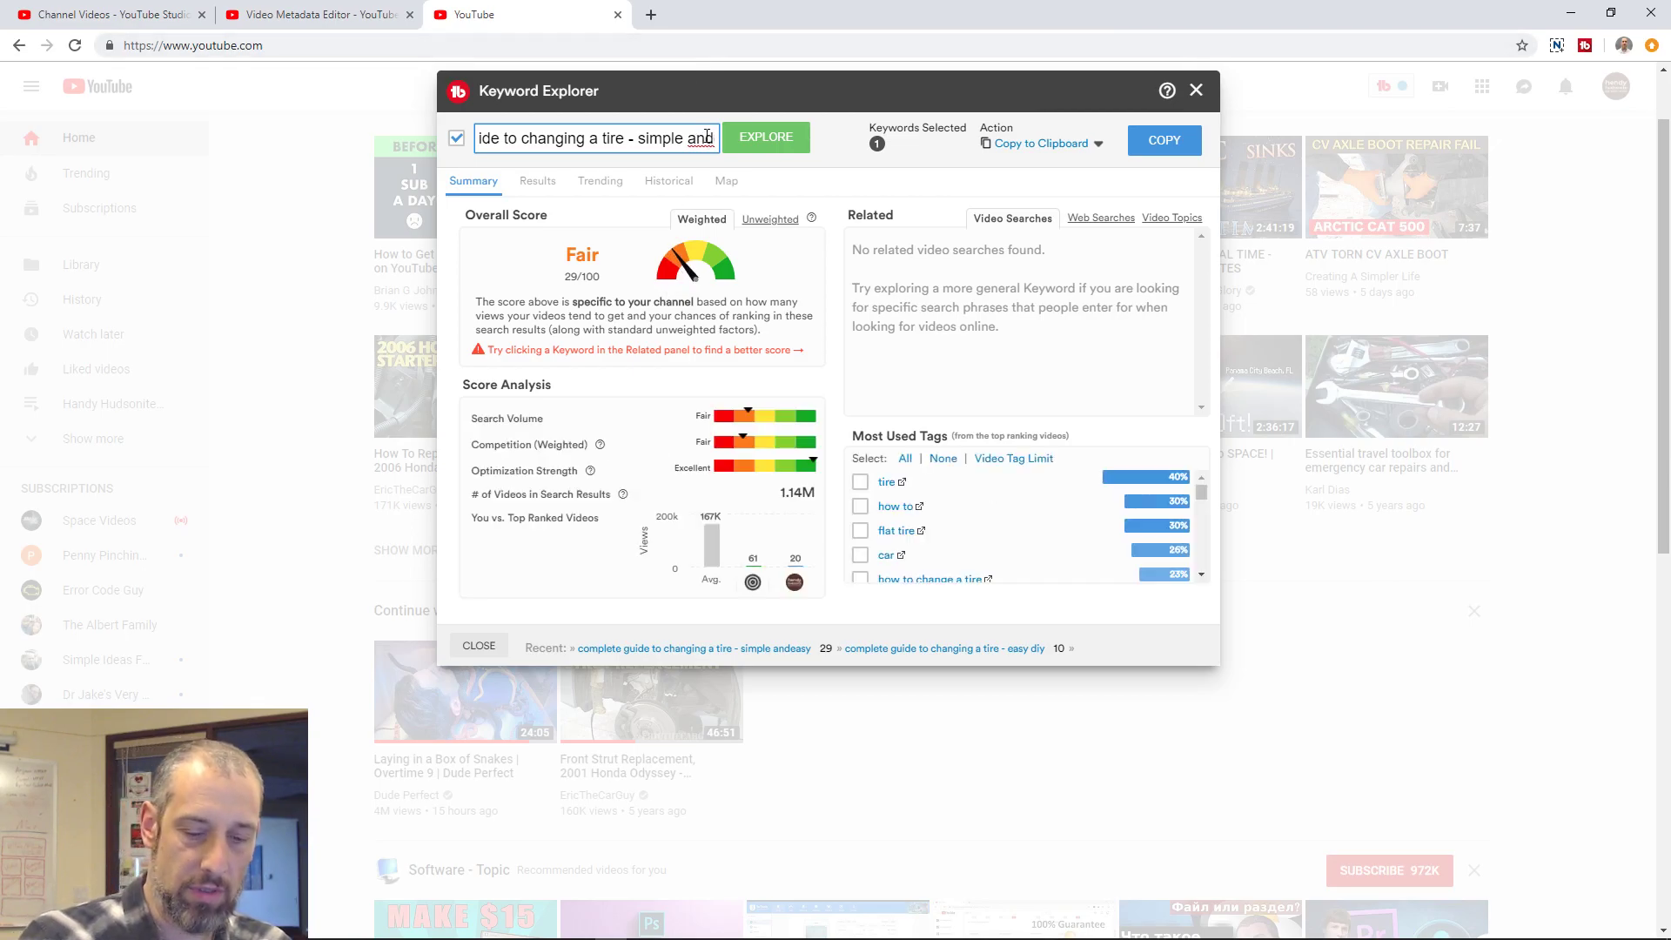
Step: Rework the keyword into "complete step by step guide to changing a tire - easy" and explore its score
key("BackSpace")
key("BackSpace")
key("BackSpace")
key("BackSpace")
key("BackSpace")
key("BackSpace")
key("BackSpace")
key("BackSpace")
key("BackSpace")
key("BackSpace")
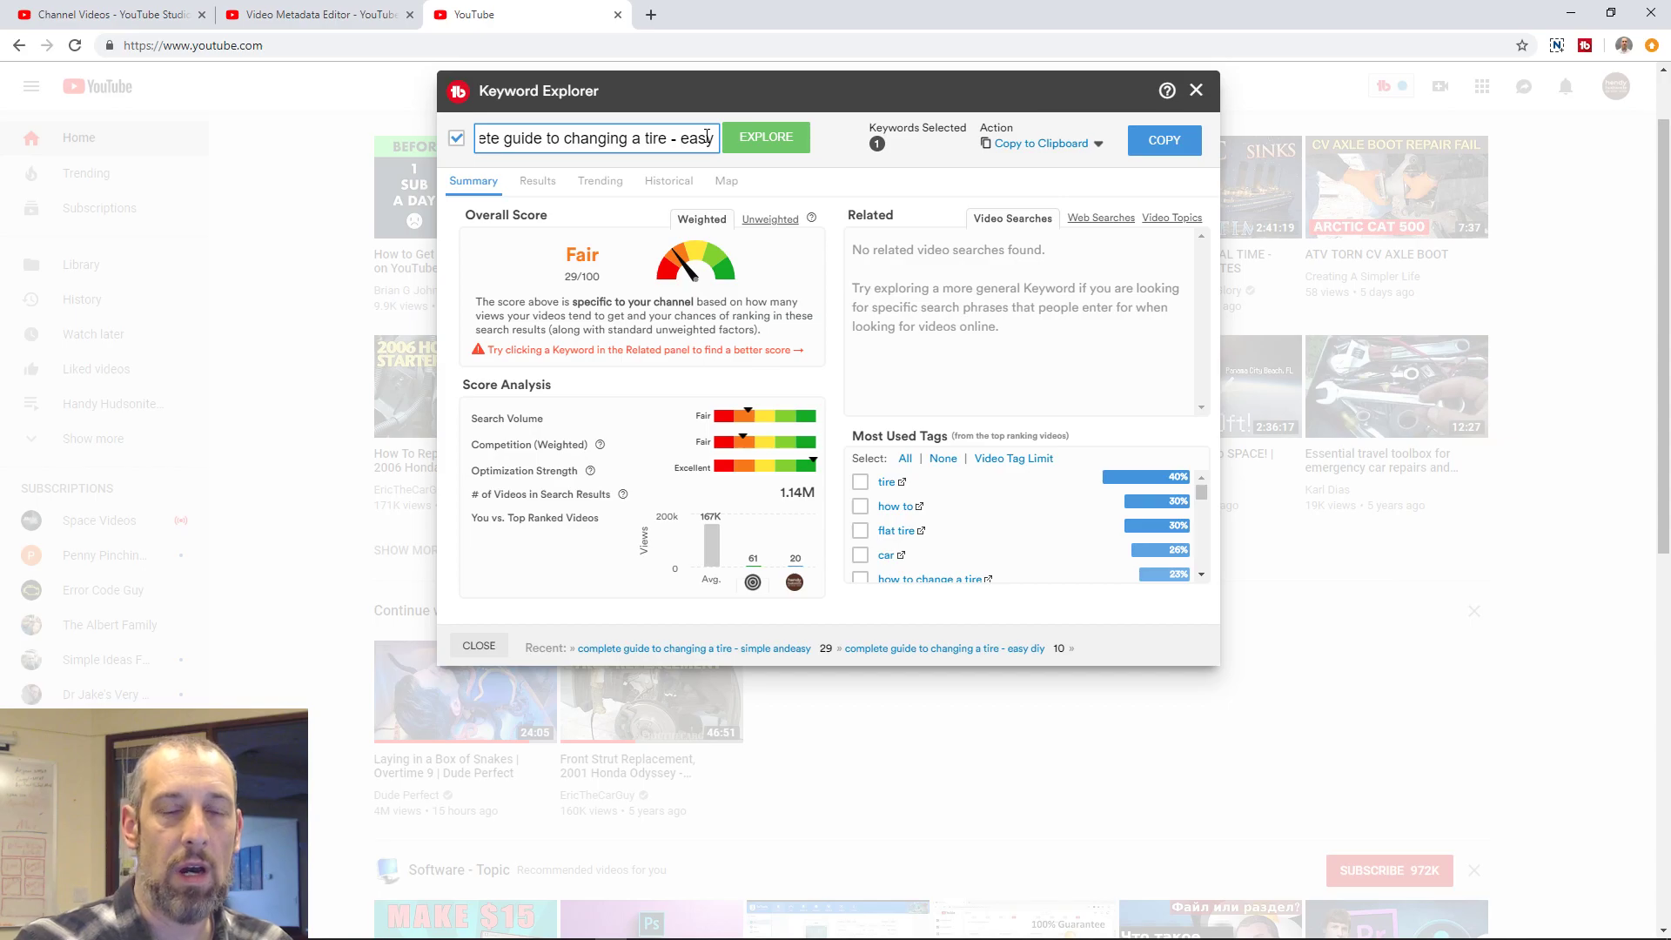
triple_click(615, 143)
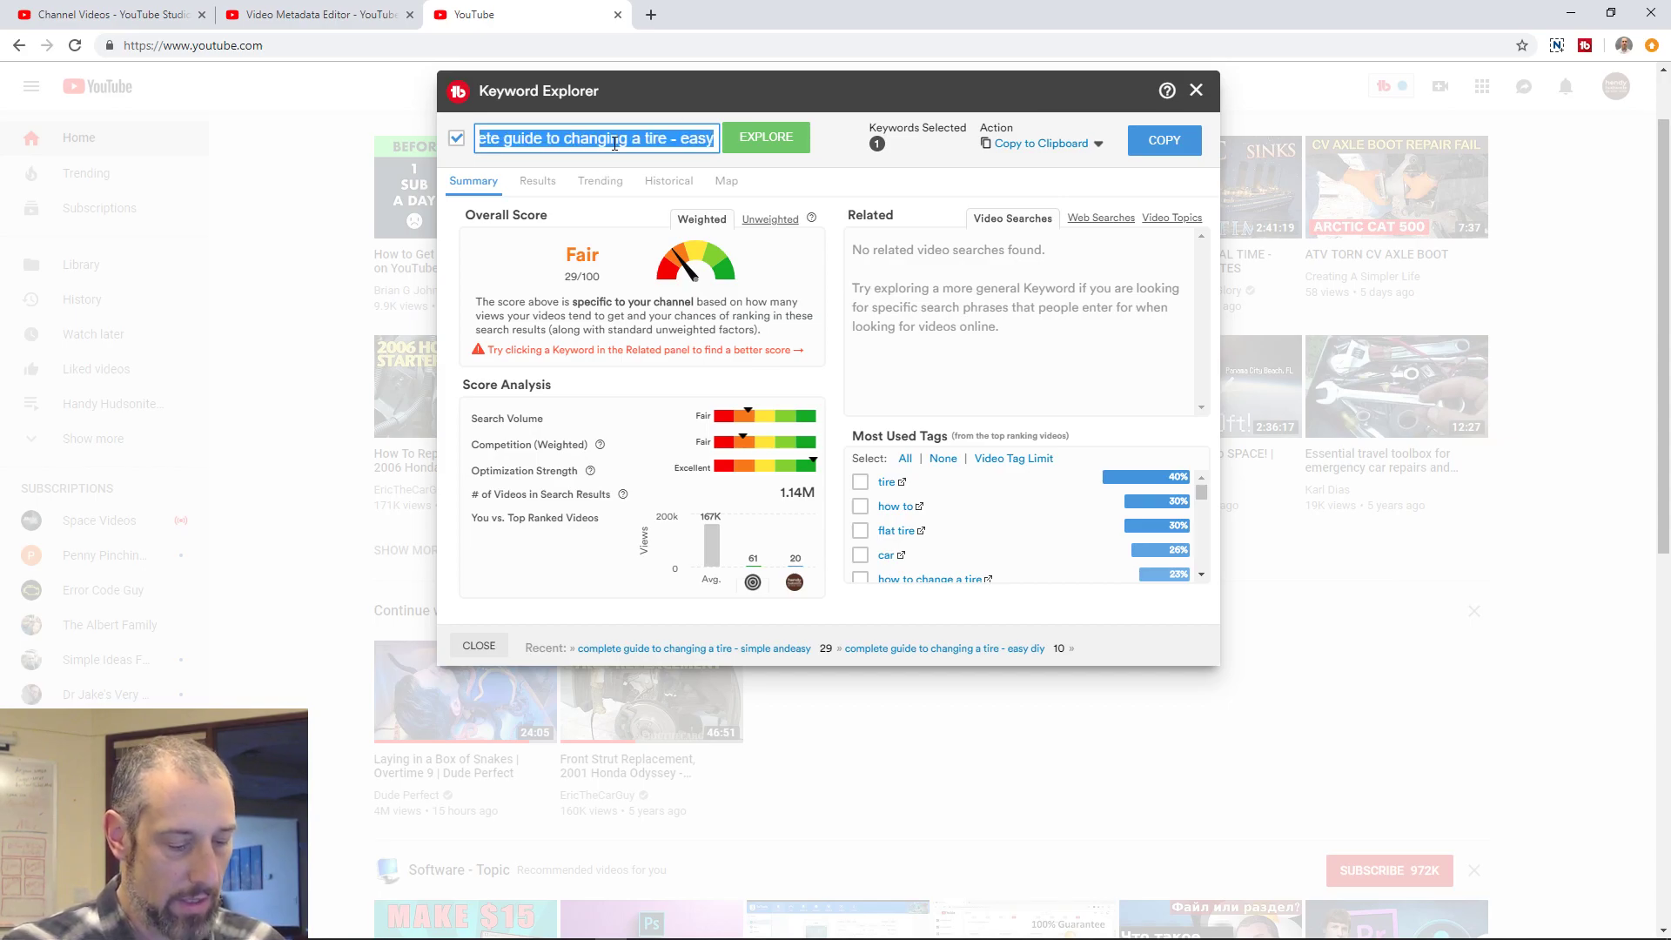
left_click(604, 137)
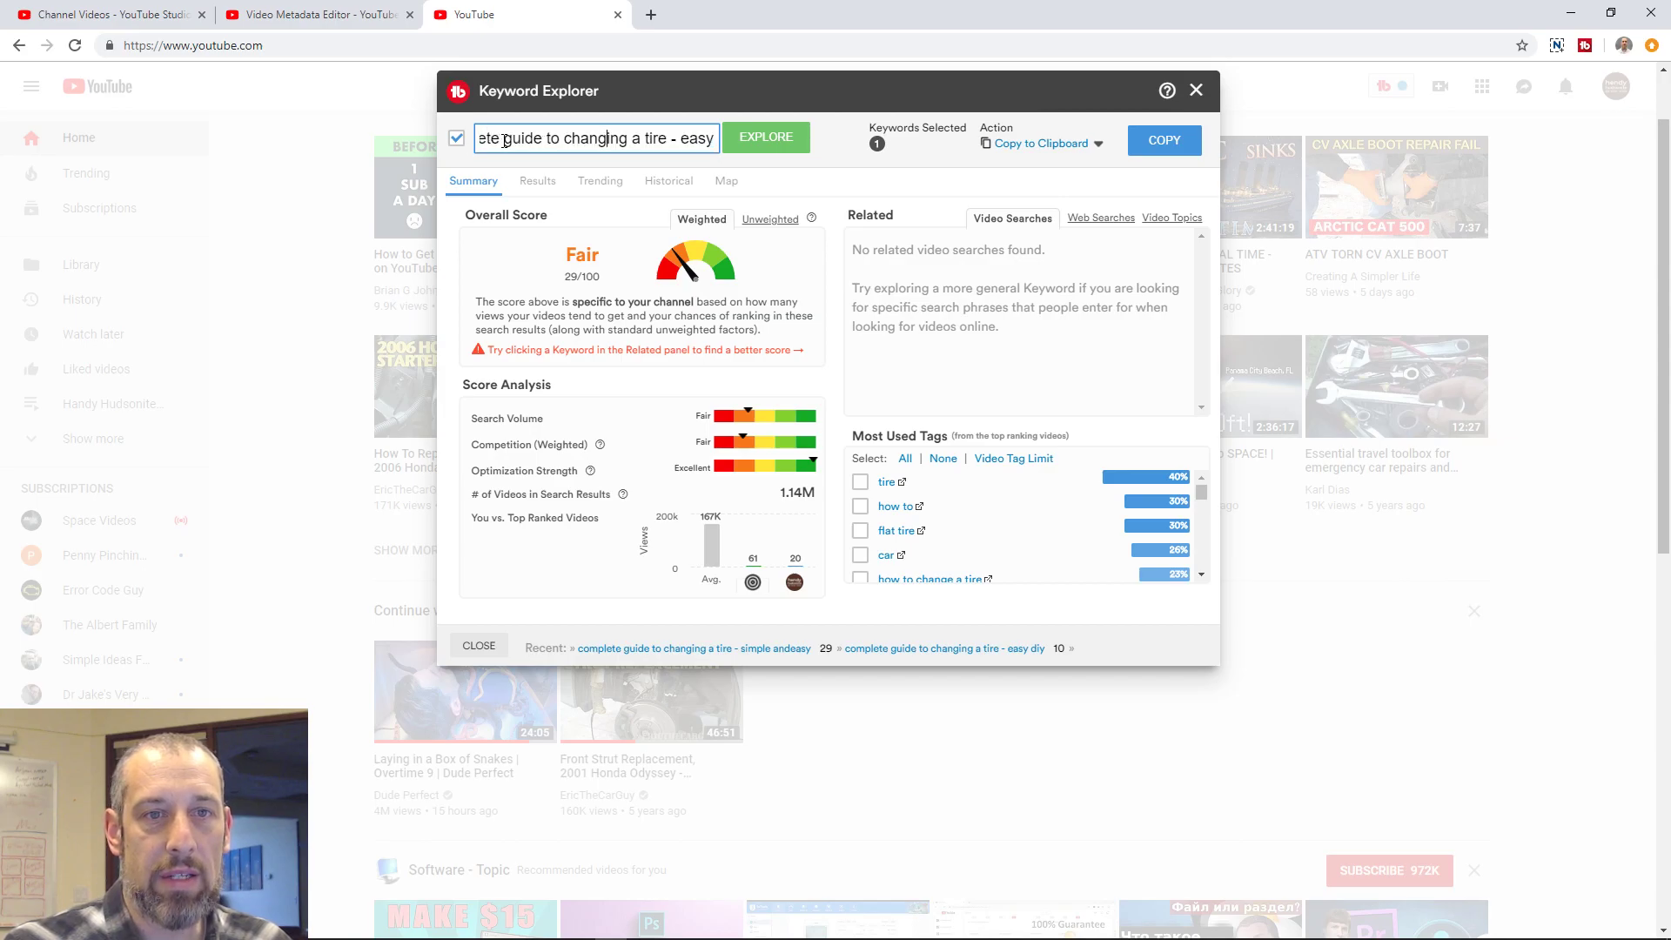
type("step by s")
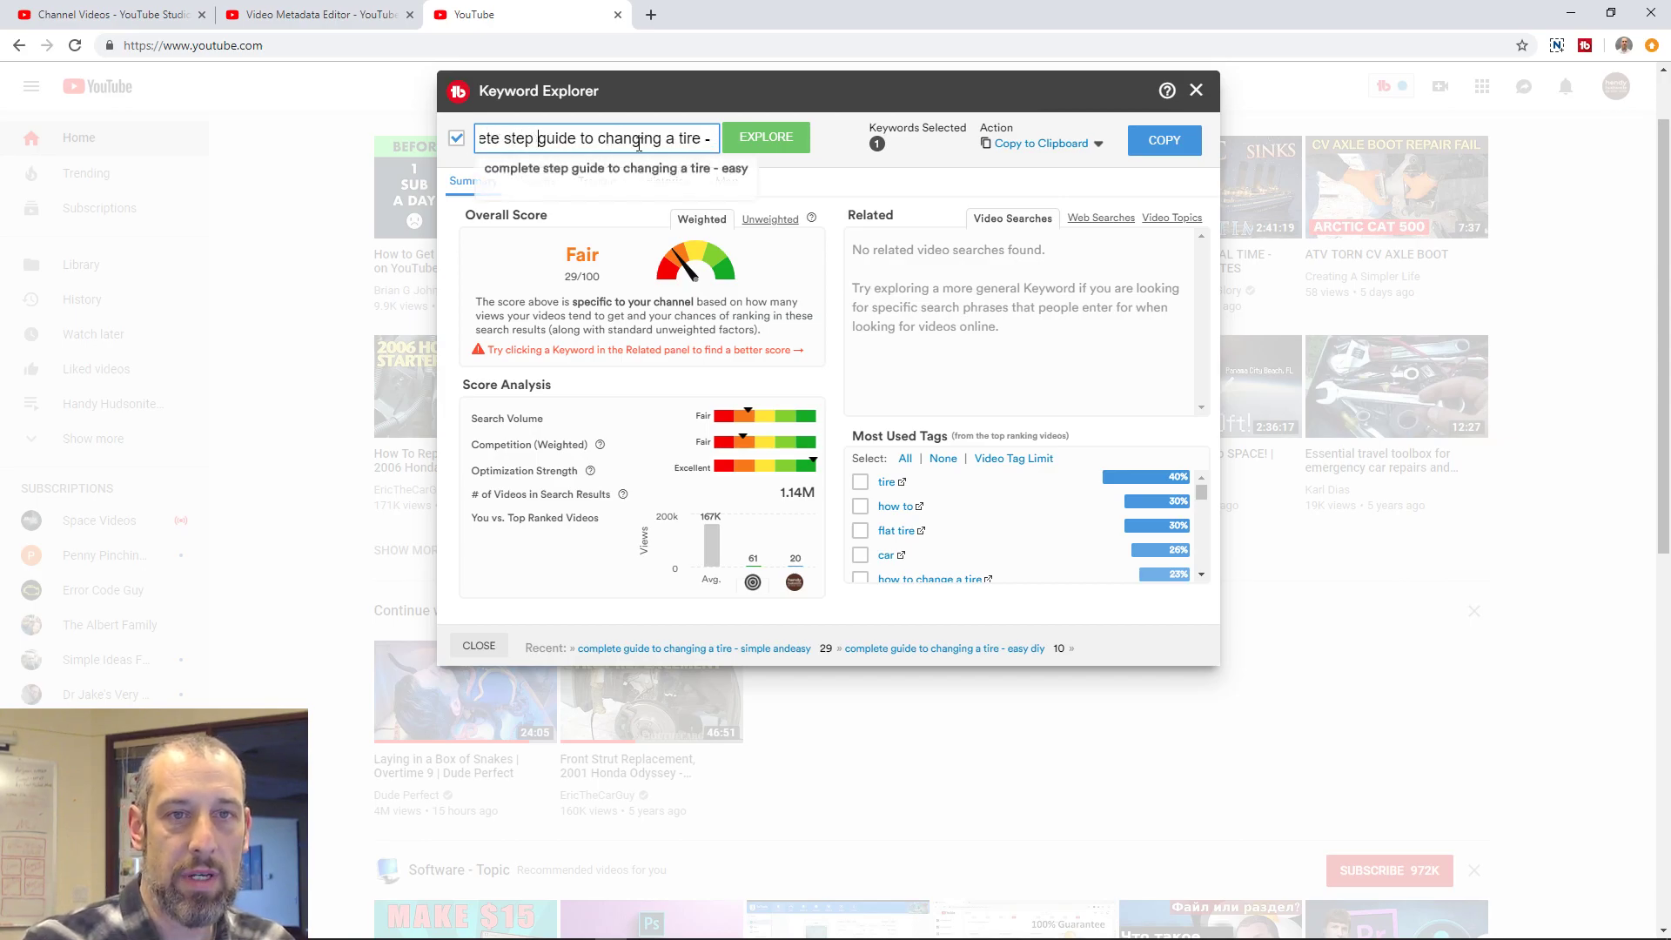
type("tep")
key("Return")
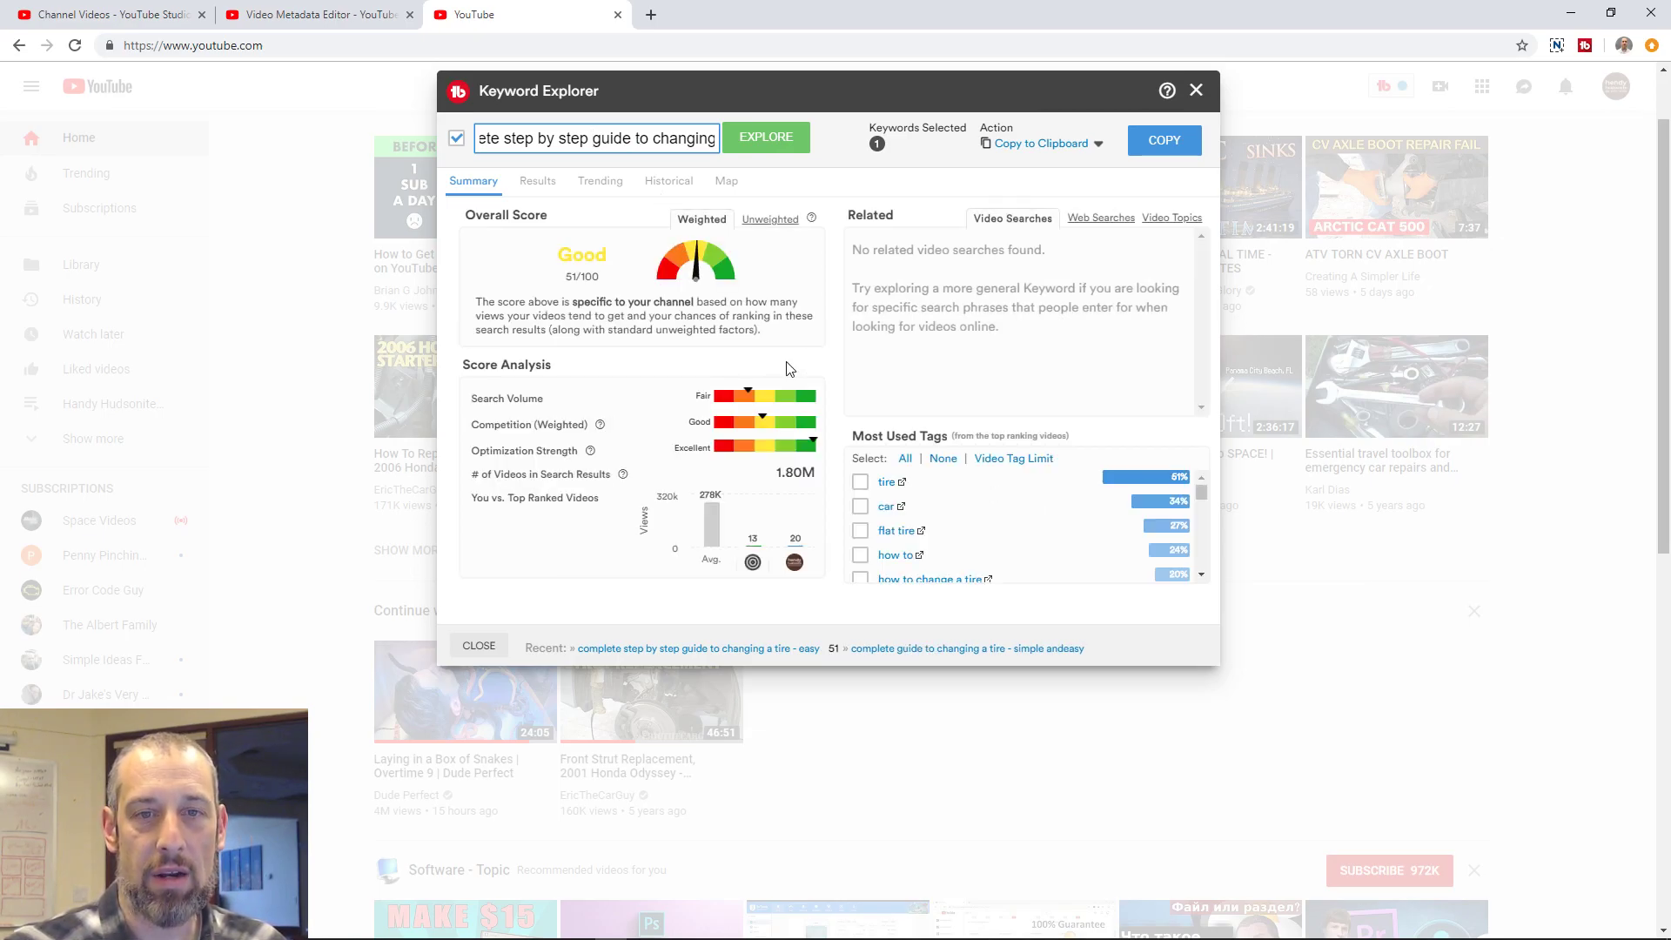
Step: Copy the keyword into the video's title in YouTube Studio, and format it as "Complete Step-By-Step Guide To Changing A Tire - Easy | Handy Hudsonite"
triple_click(625, 142)
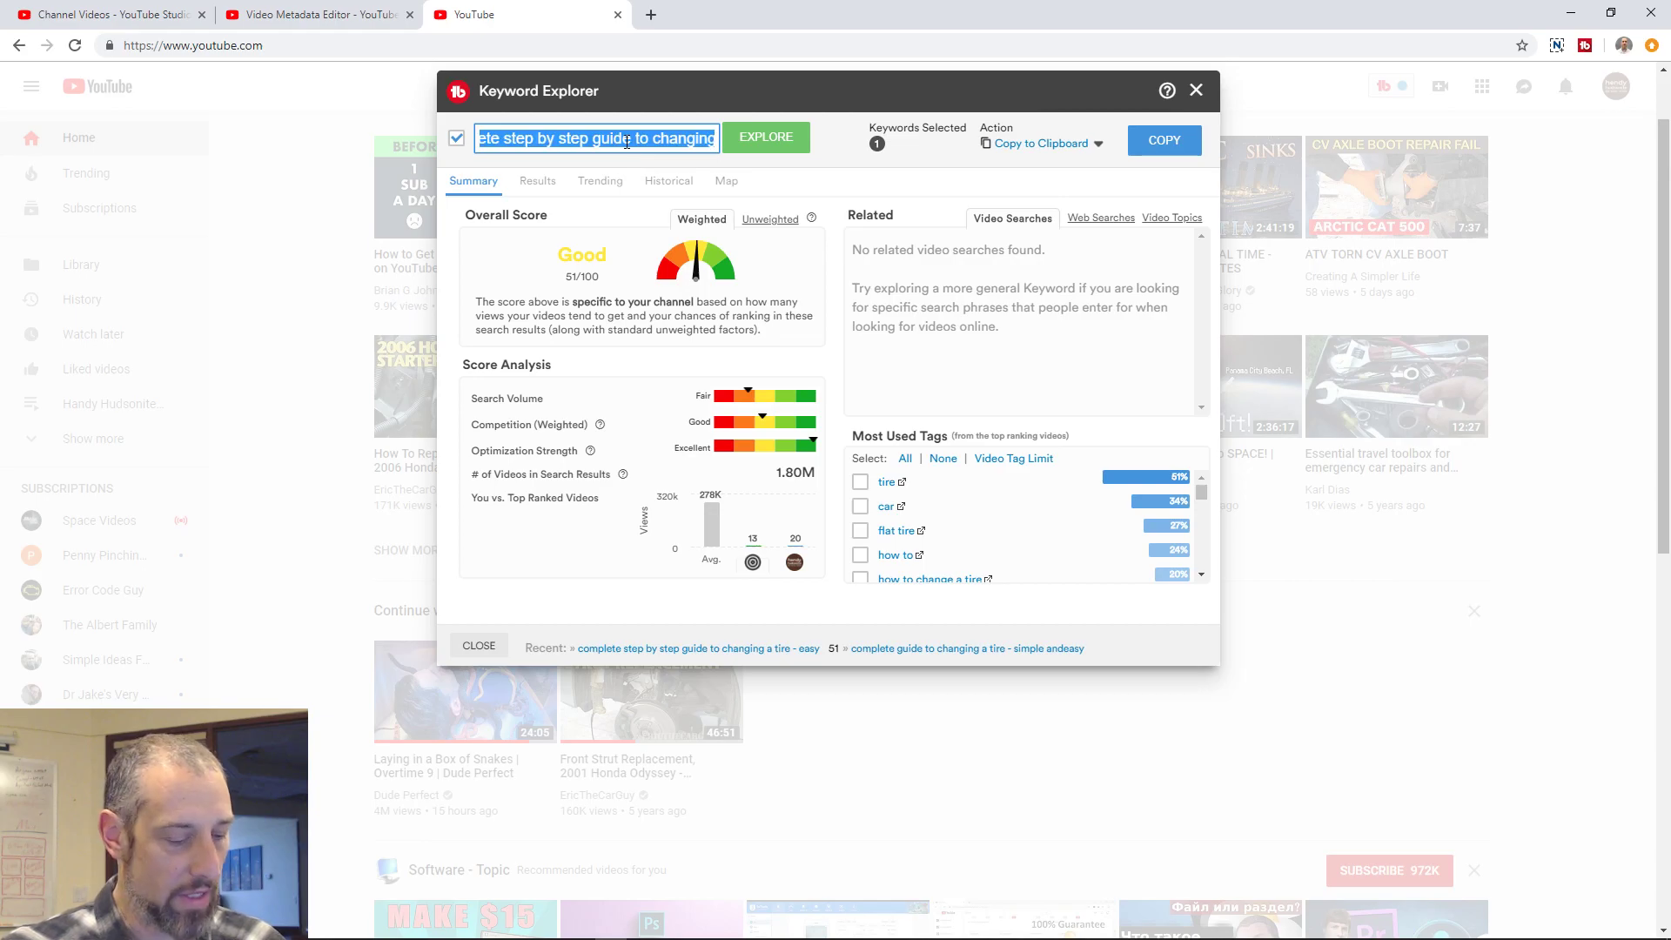
left_click(310, 18)
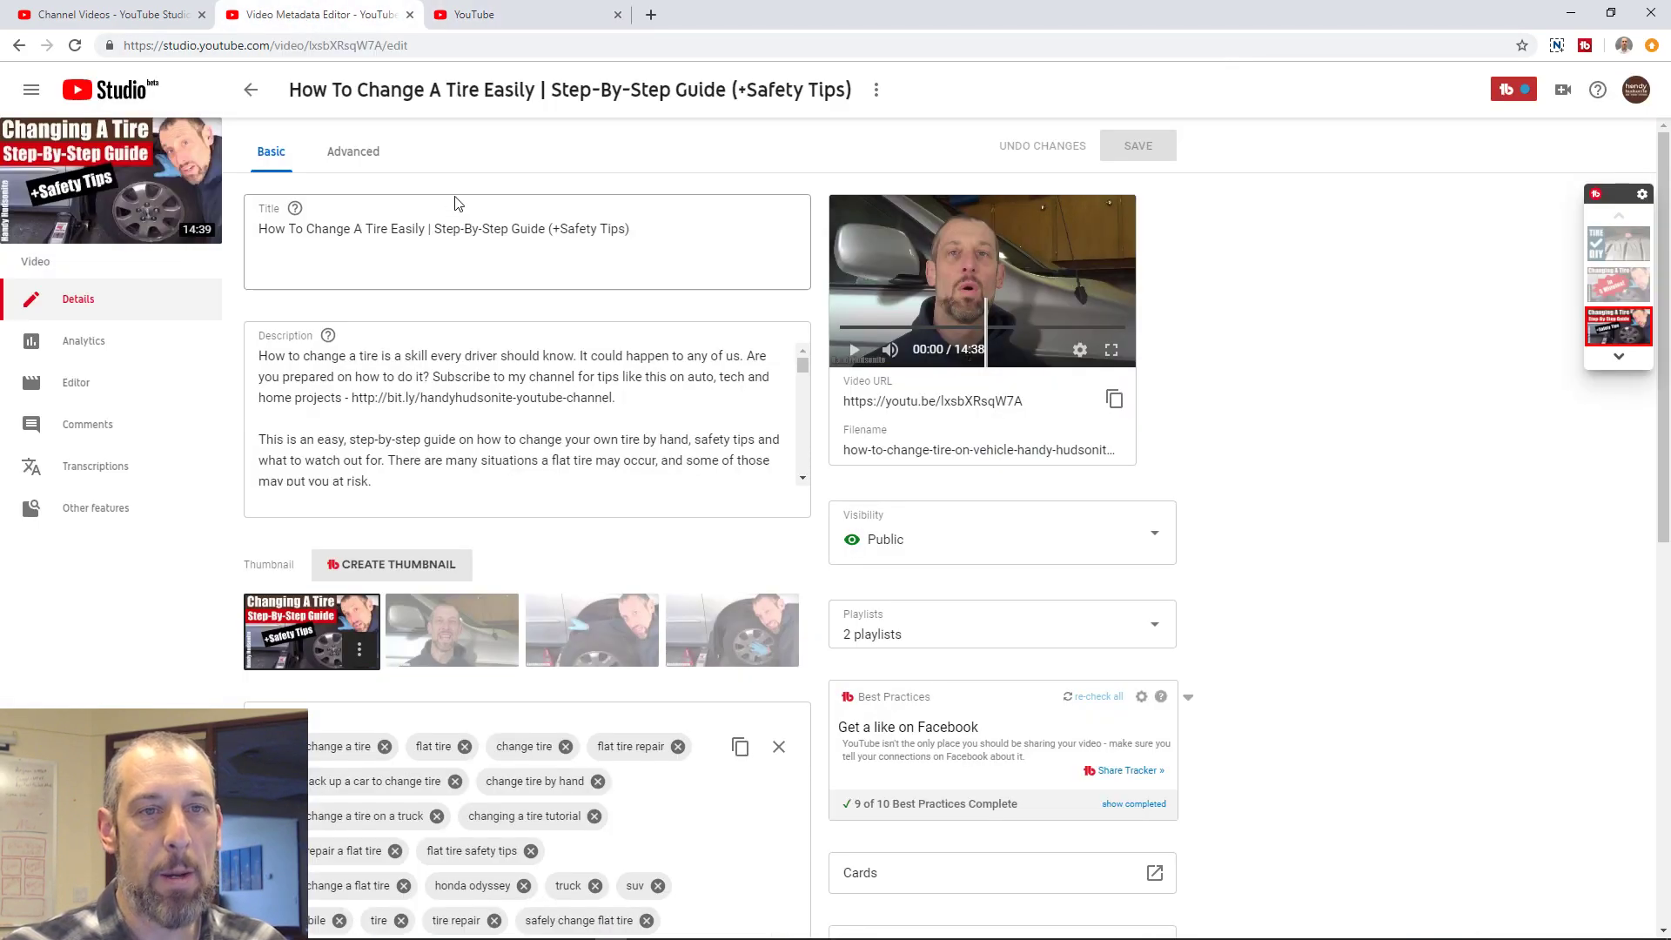
left_click_drag(258, 229, 645, 230)
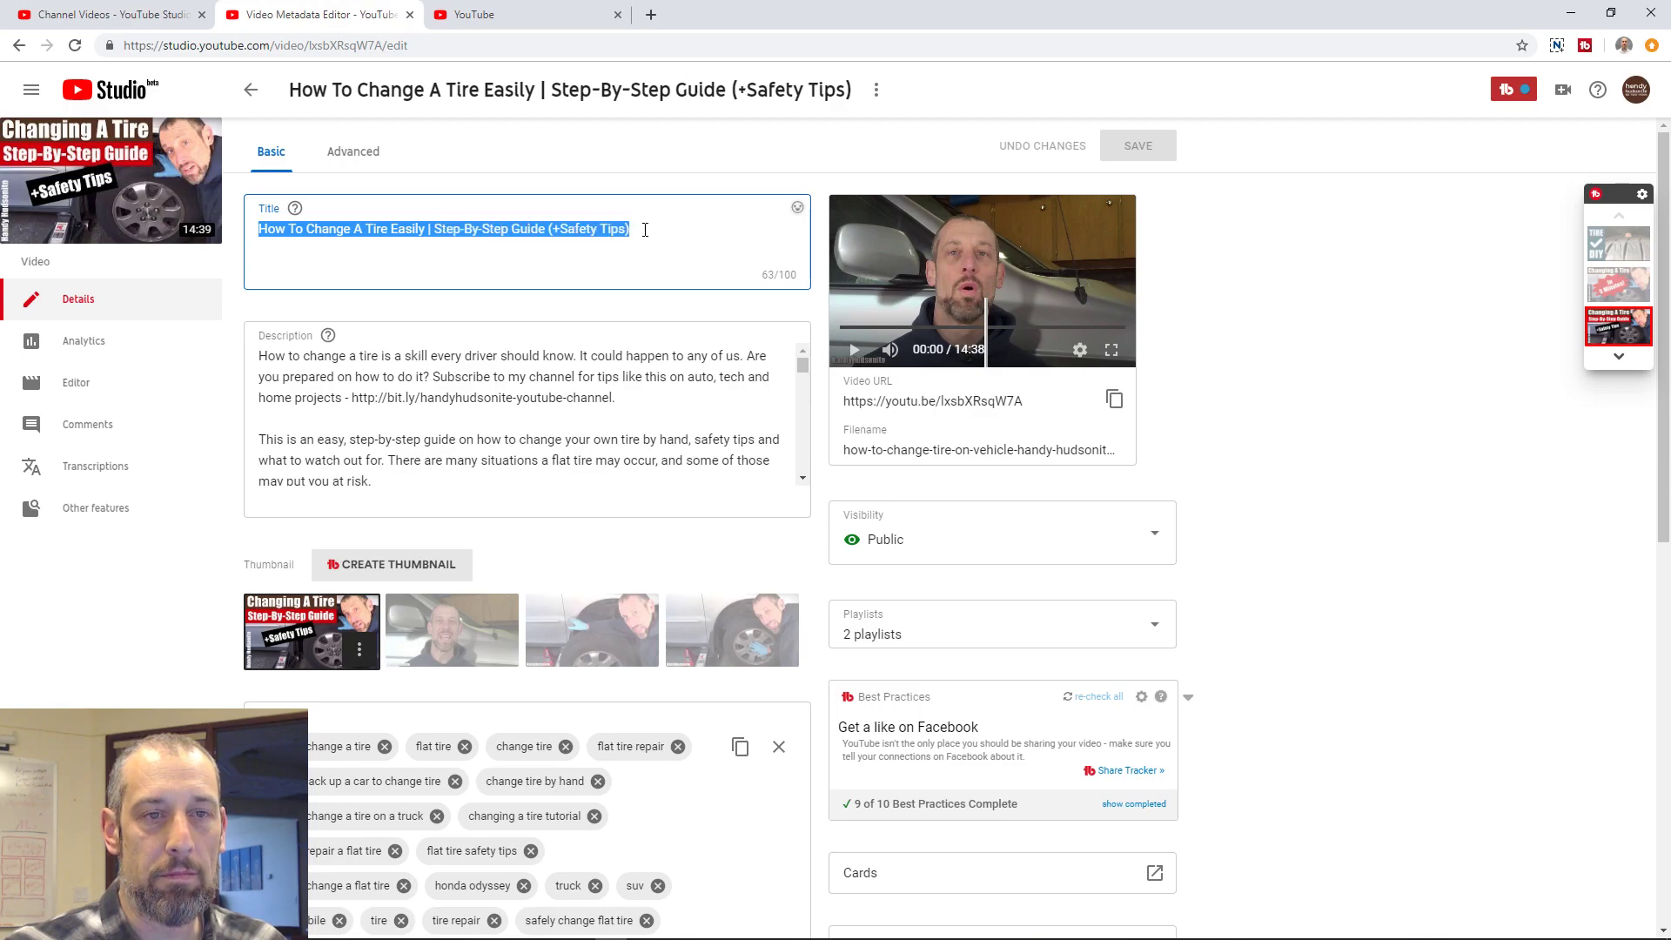
type("complete step by step guide to changing a tire - easy")
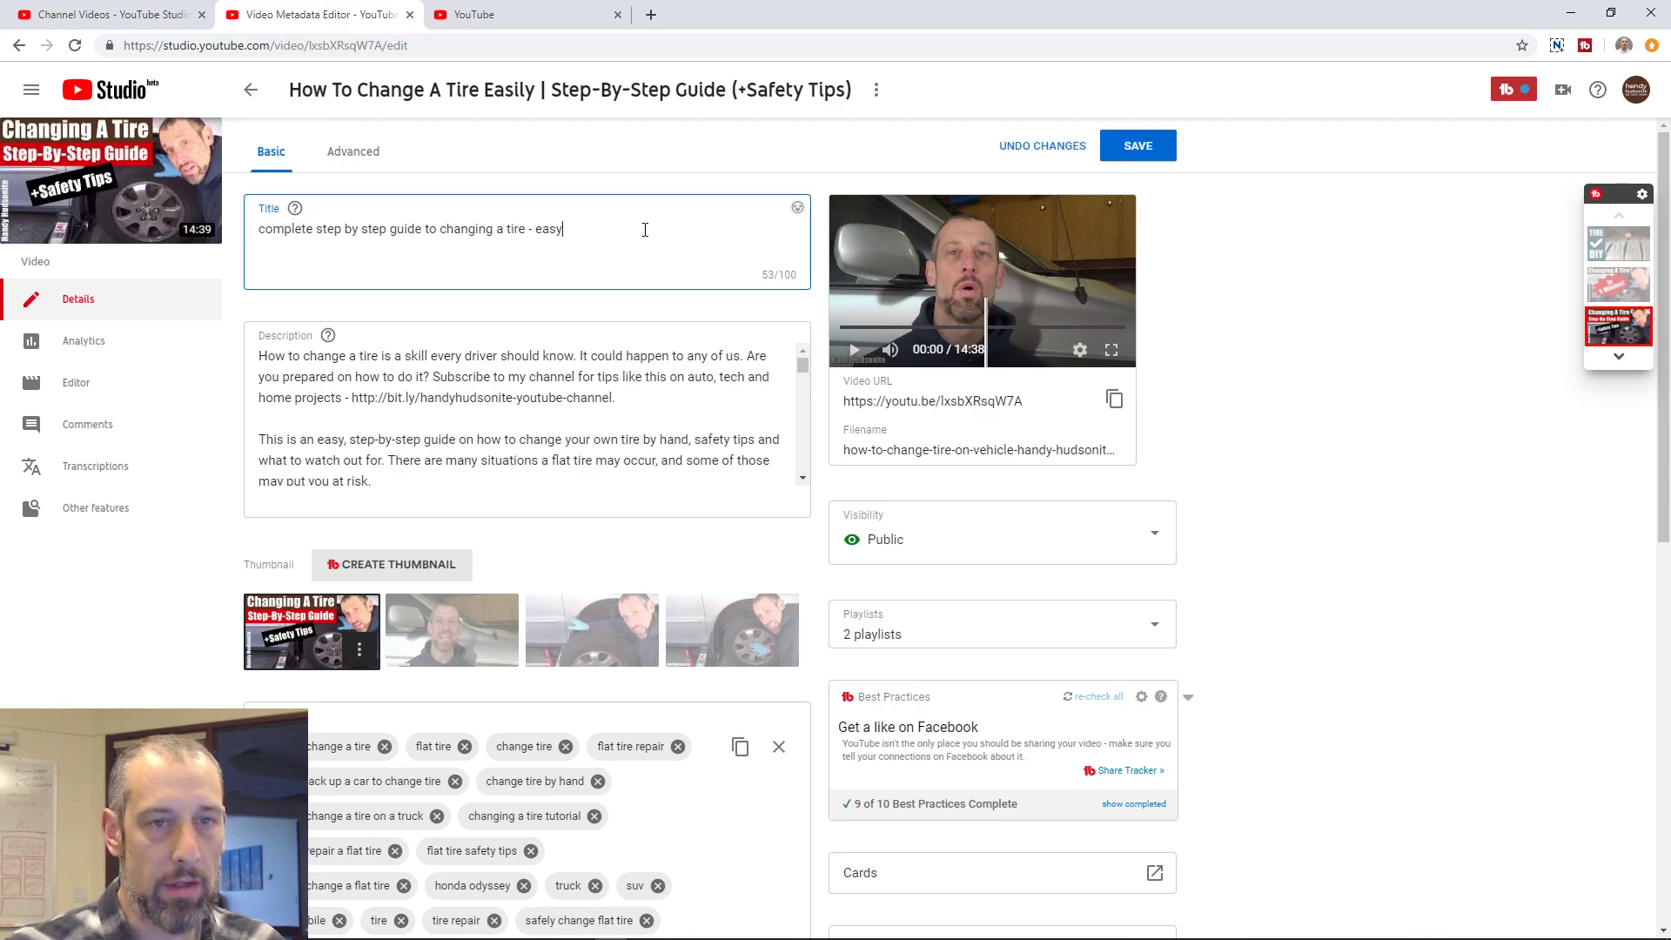
type("H")
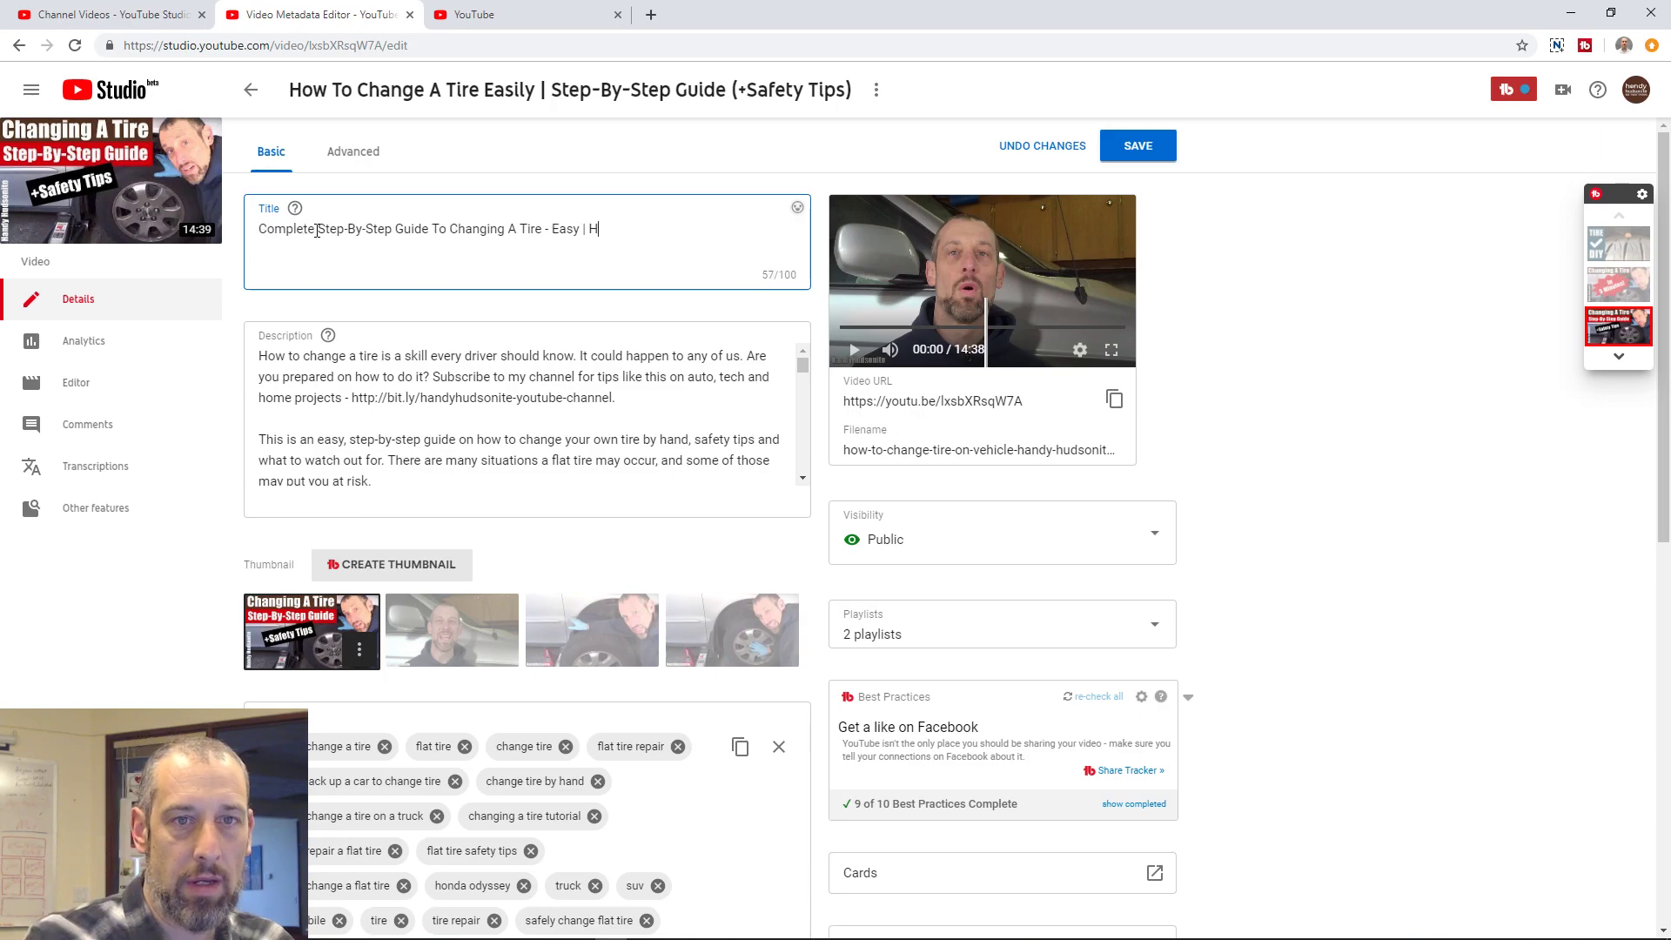
type("andy Hudsonite")
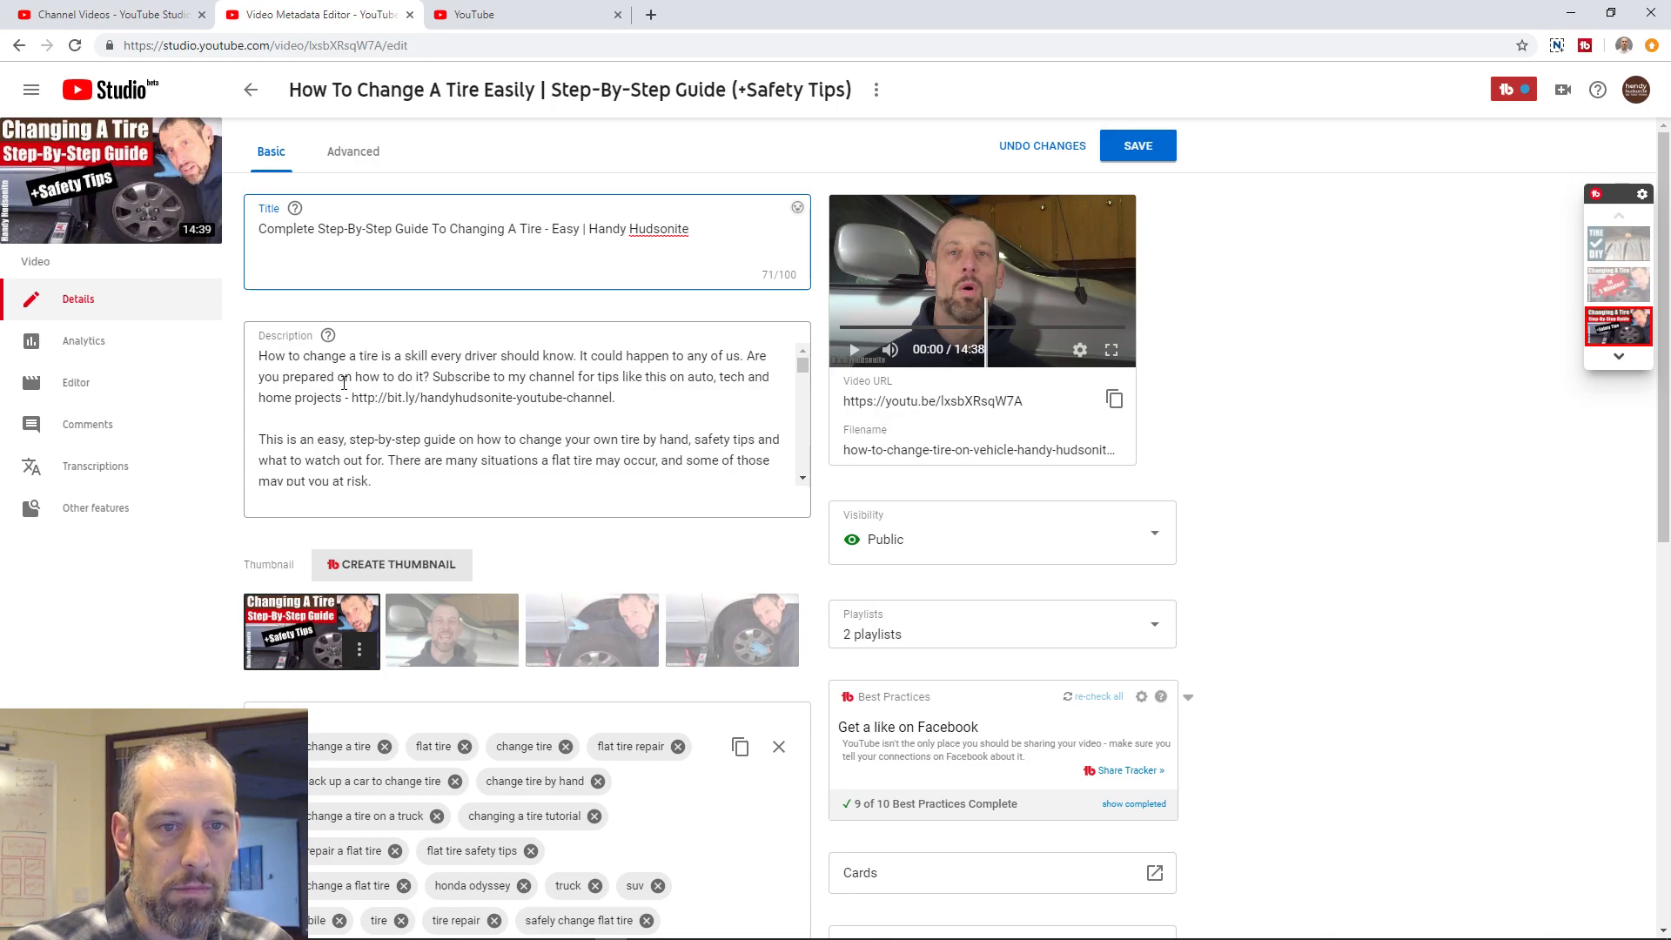
Step: Replace the description's first two lines of text before "Subscribe to my channel" with "Do you know how to change your own tire?"
scroll(339, 384, "down", 2)
scroll(347, 380, "up", 2)
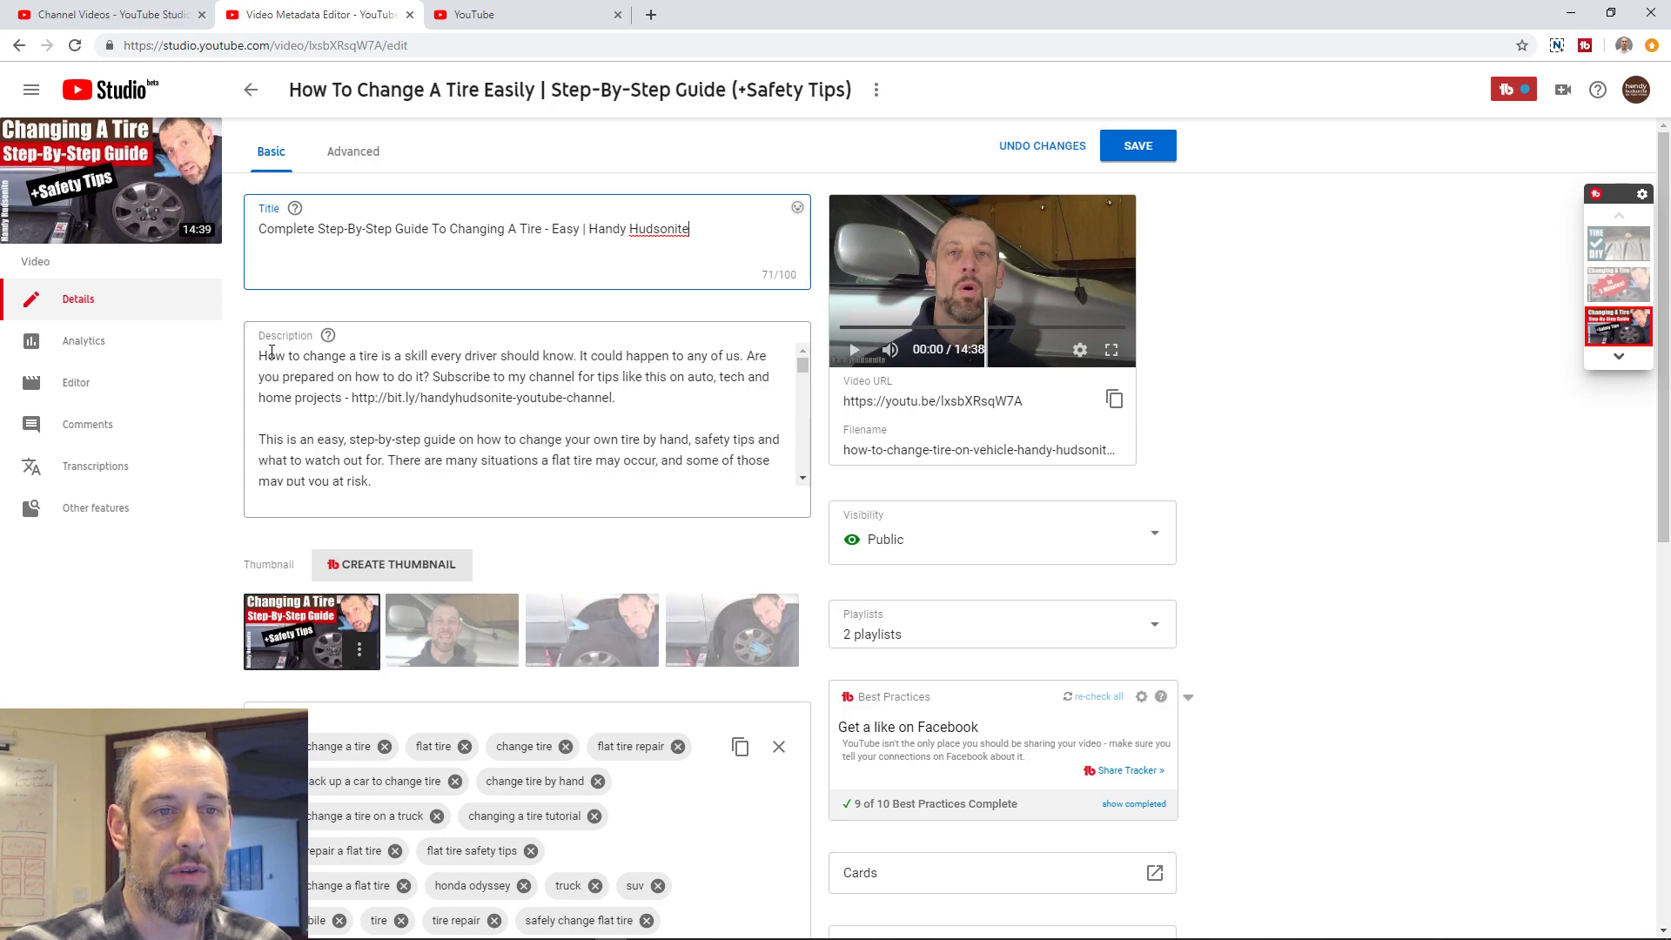
left_click_drag(261, 355, 429, 380)
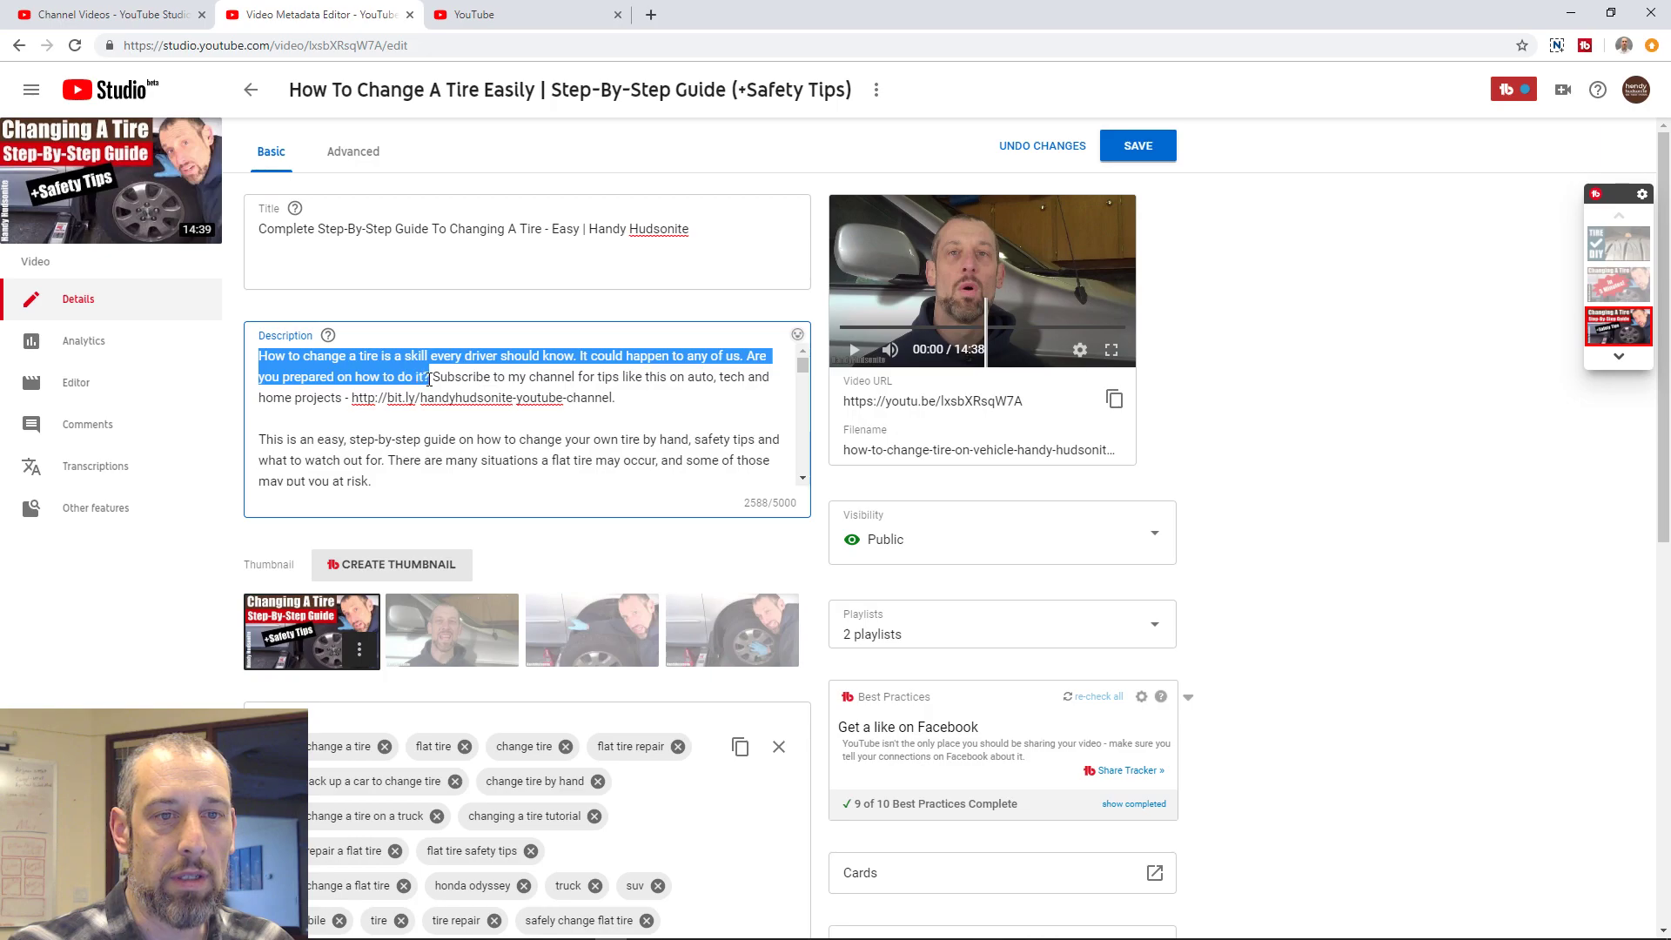
type("Do you know ho")
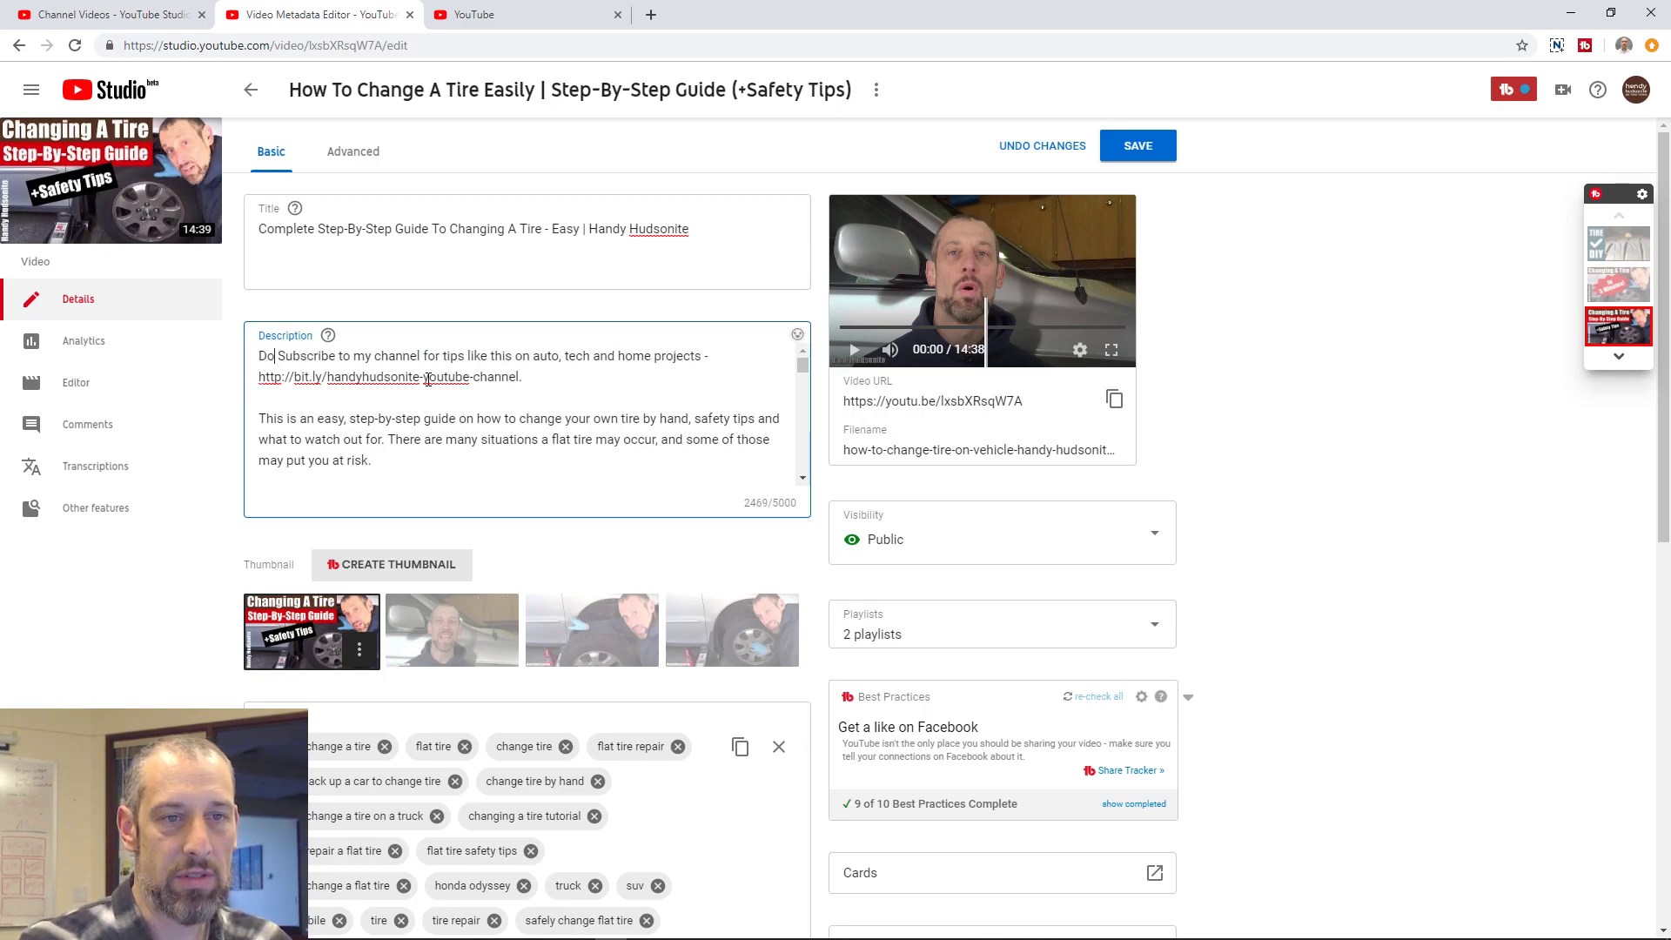
type("w to change your ow")
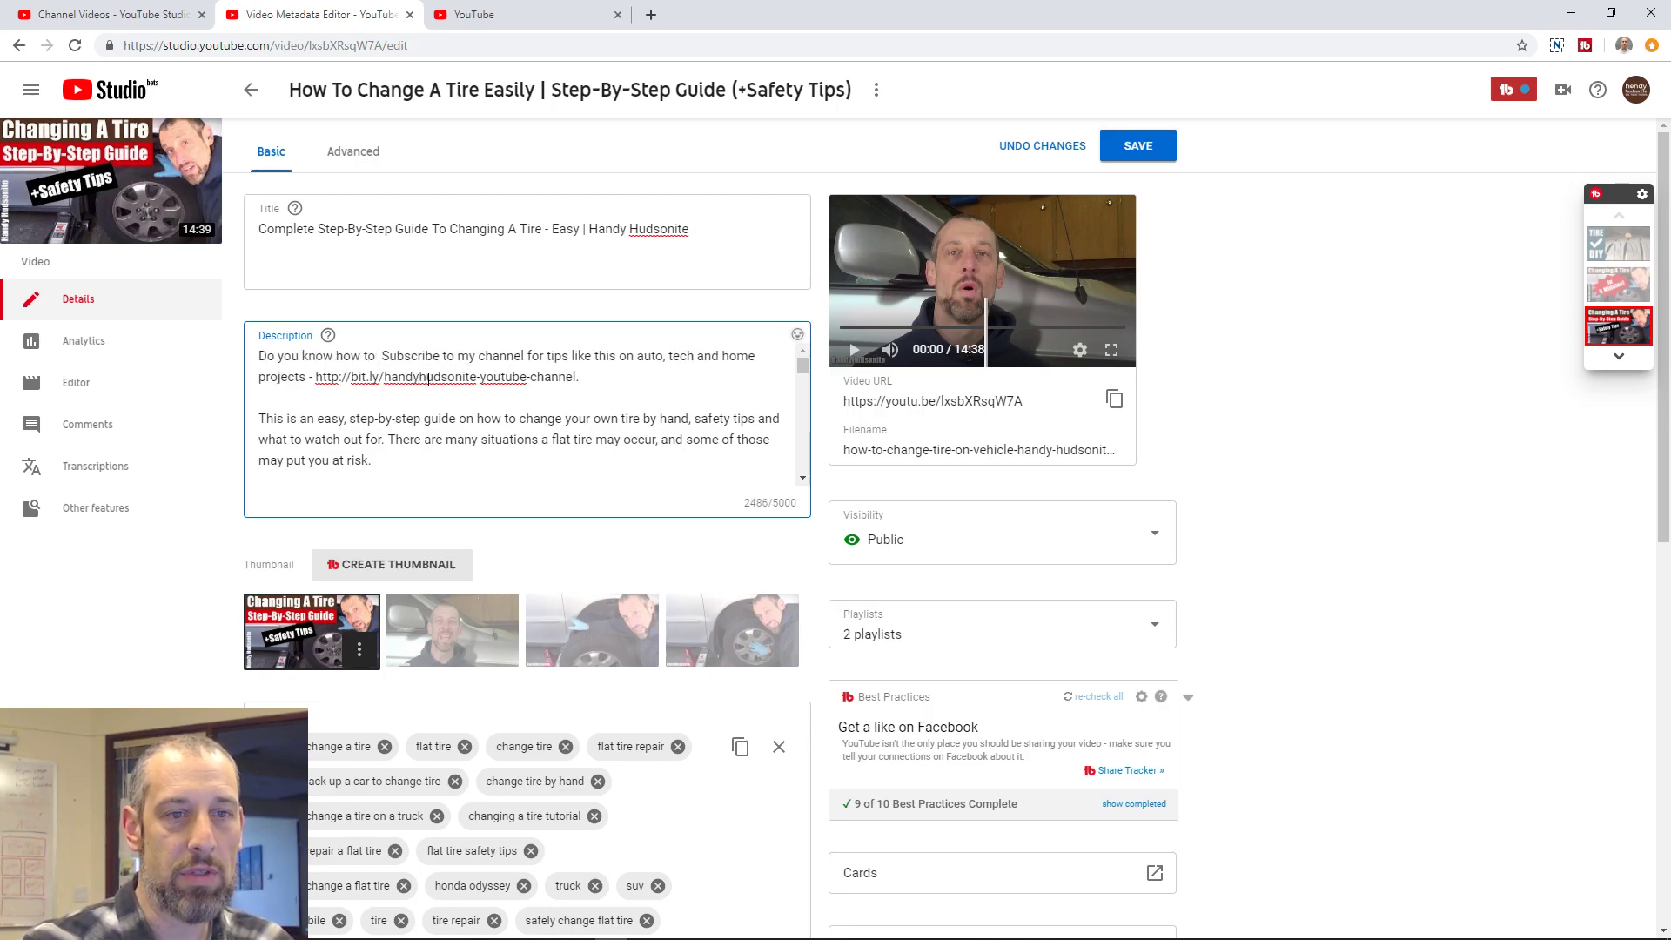
type("n tire? ")
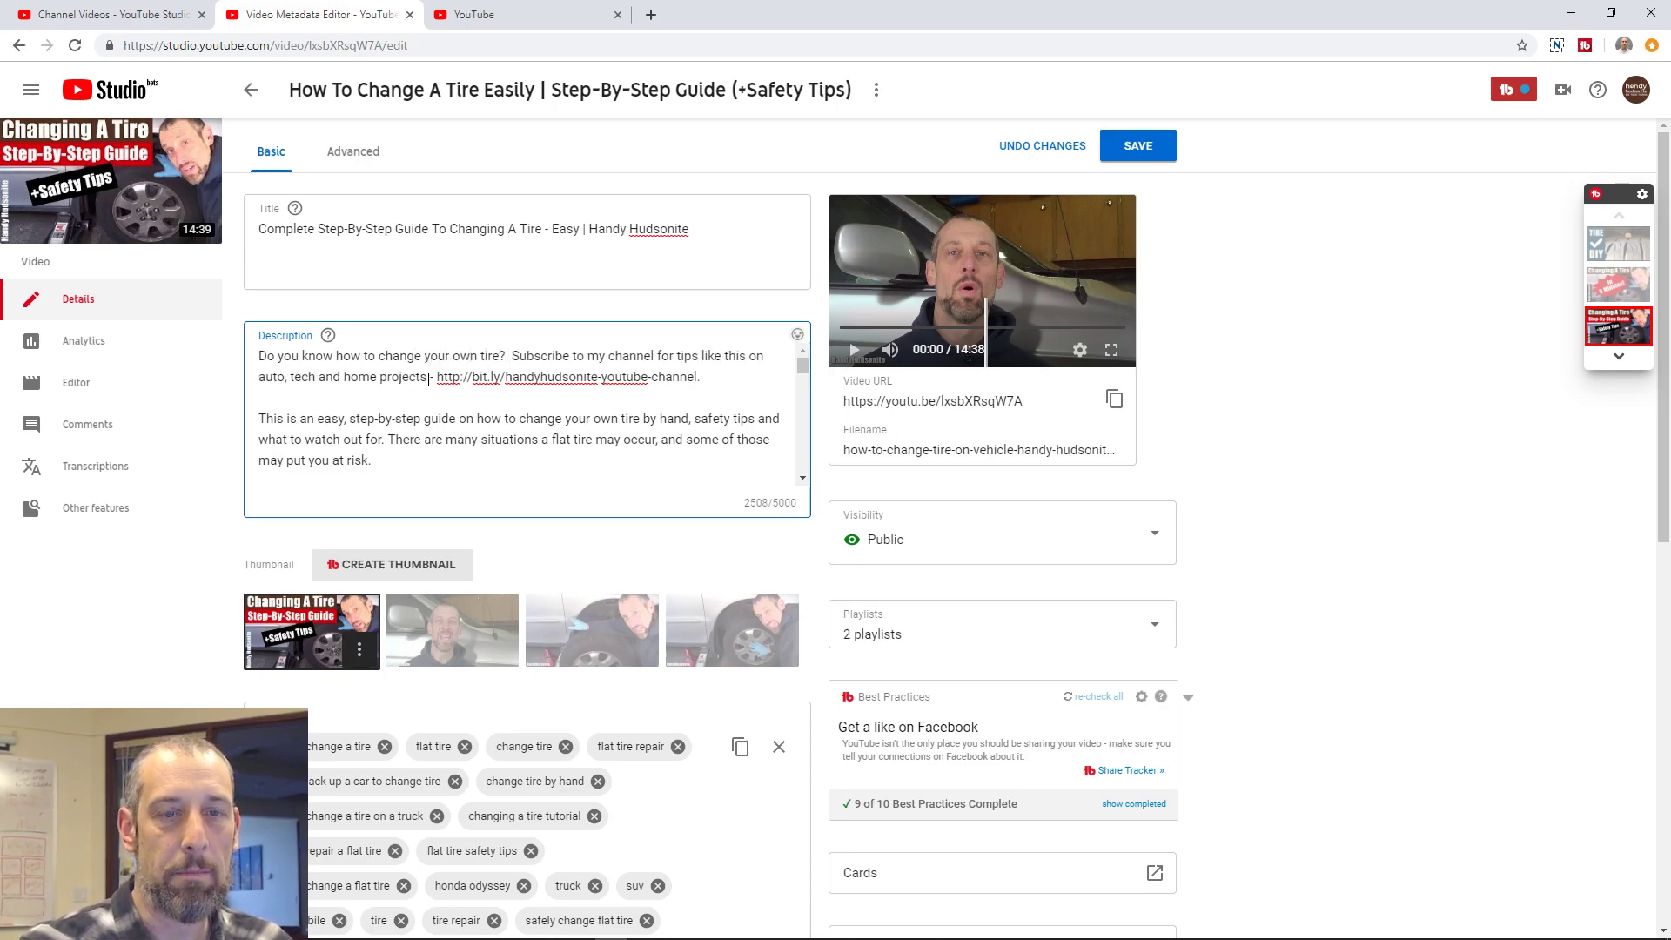
Step: Continue the description's opening with "Learn how with this complete step-by-step easy guide on the process."
type("Learn how with")
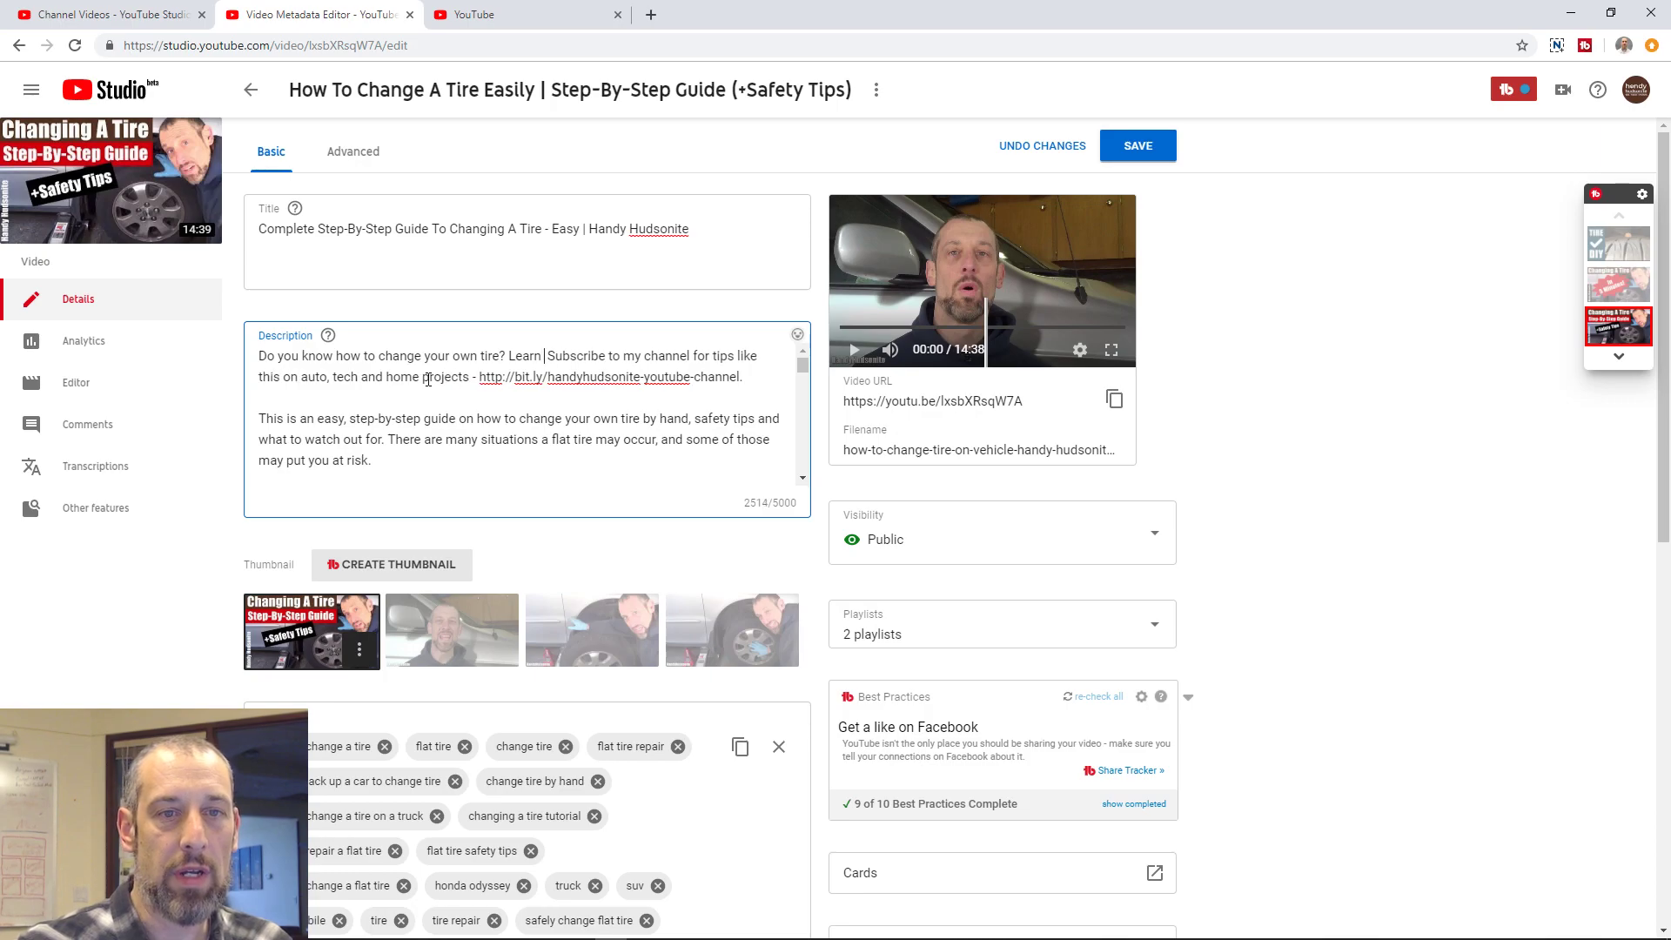
type(" this com")
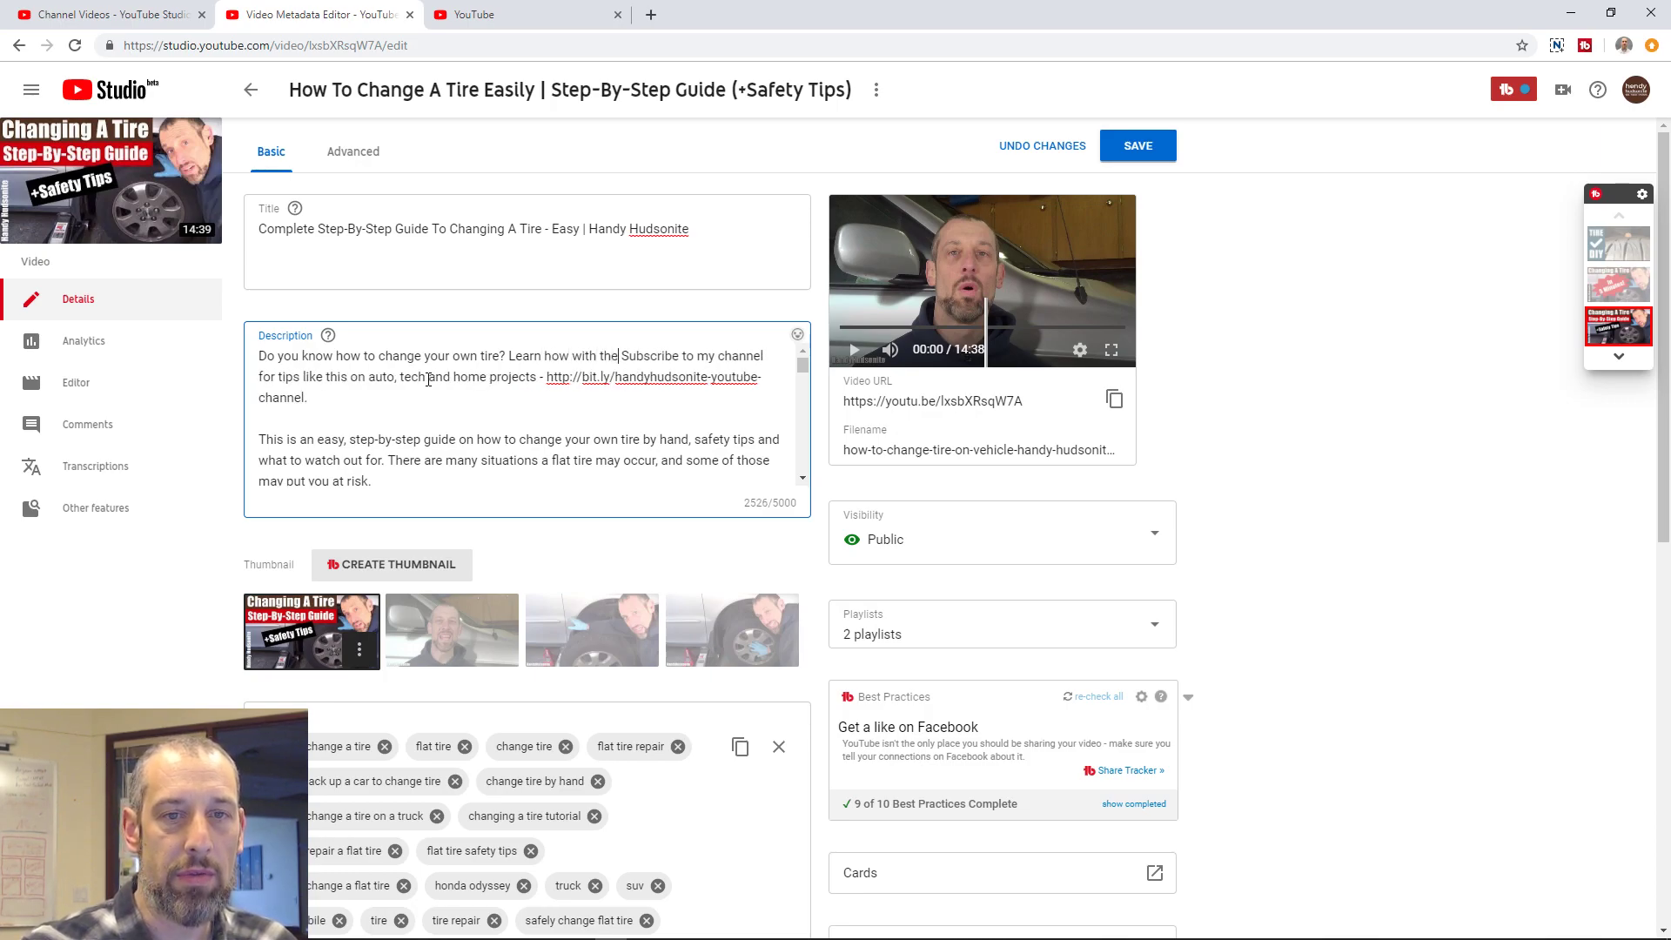
type("plete ste")
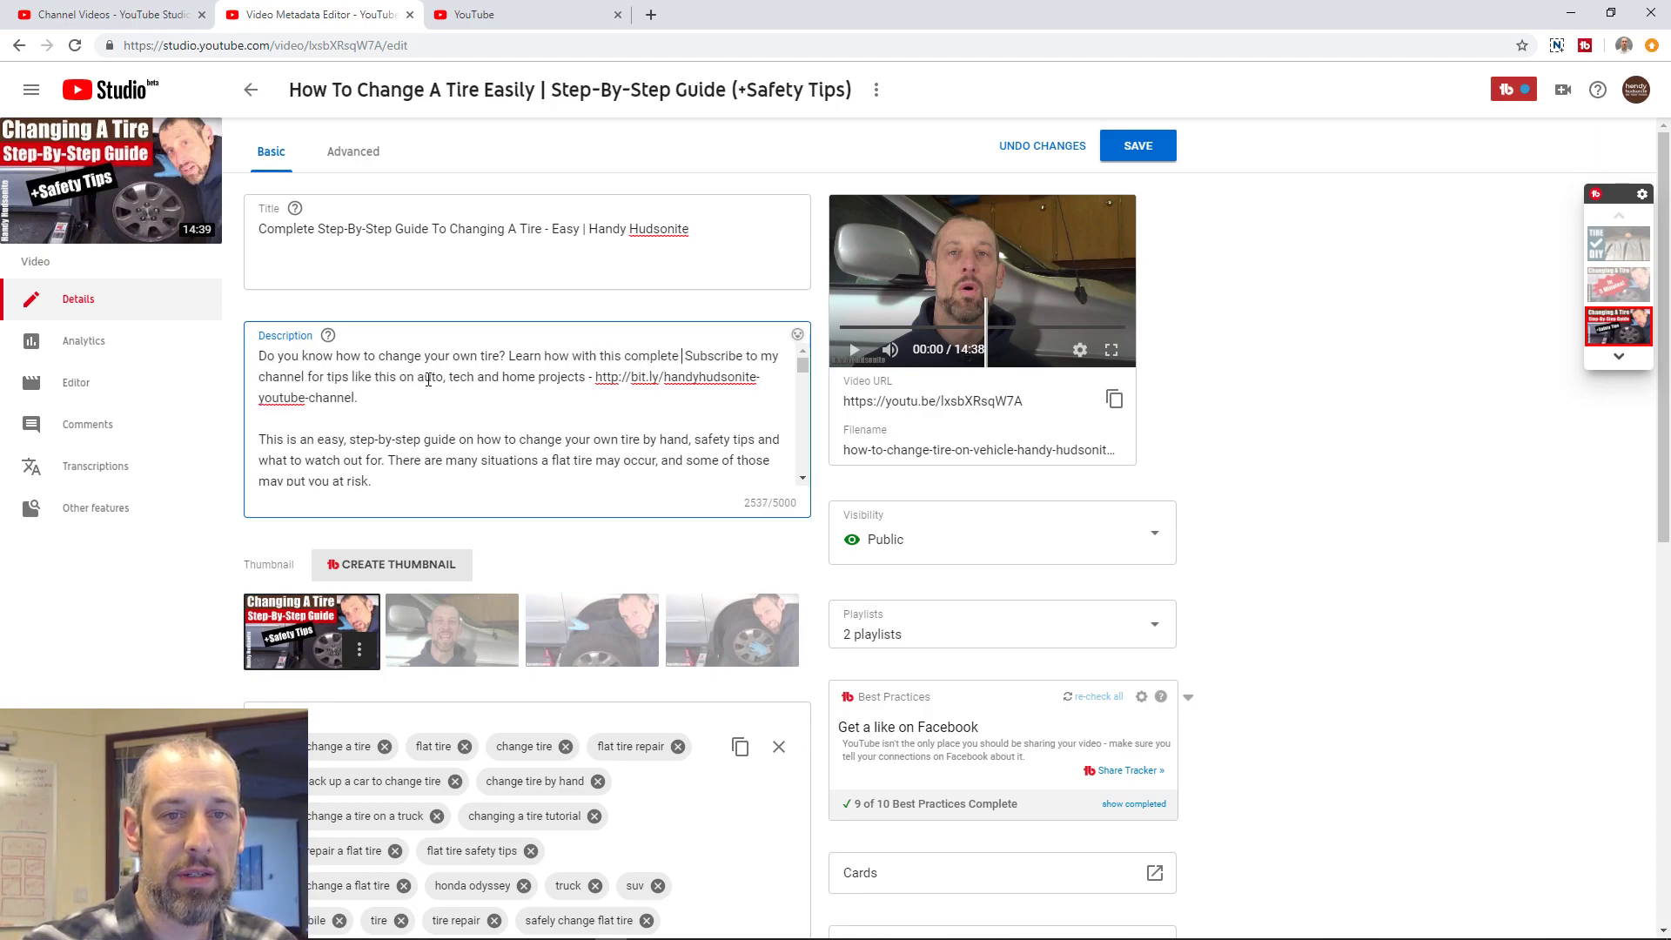
type("p-by")
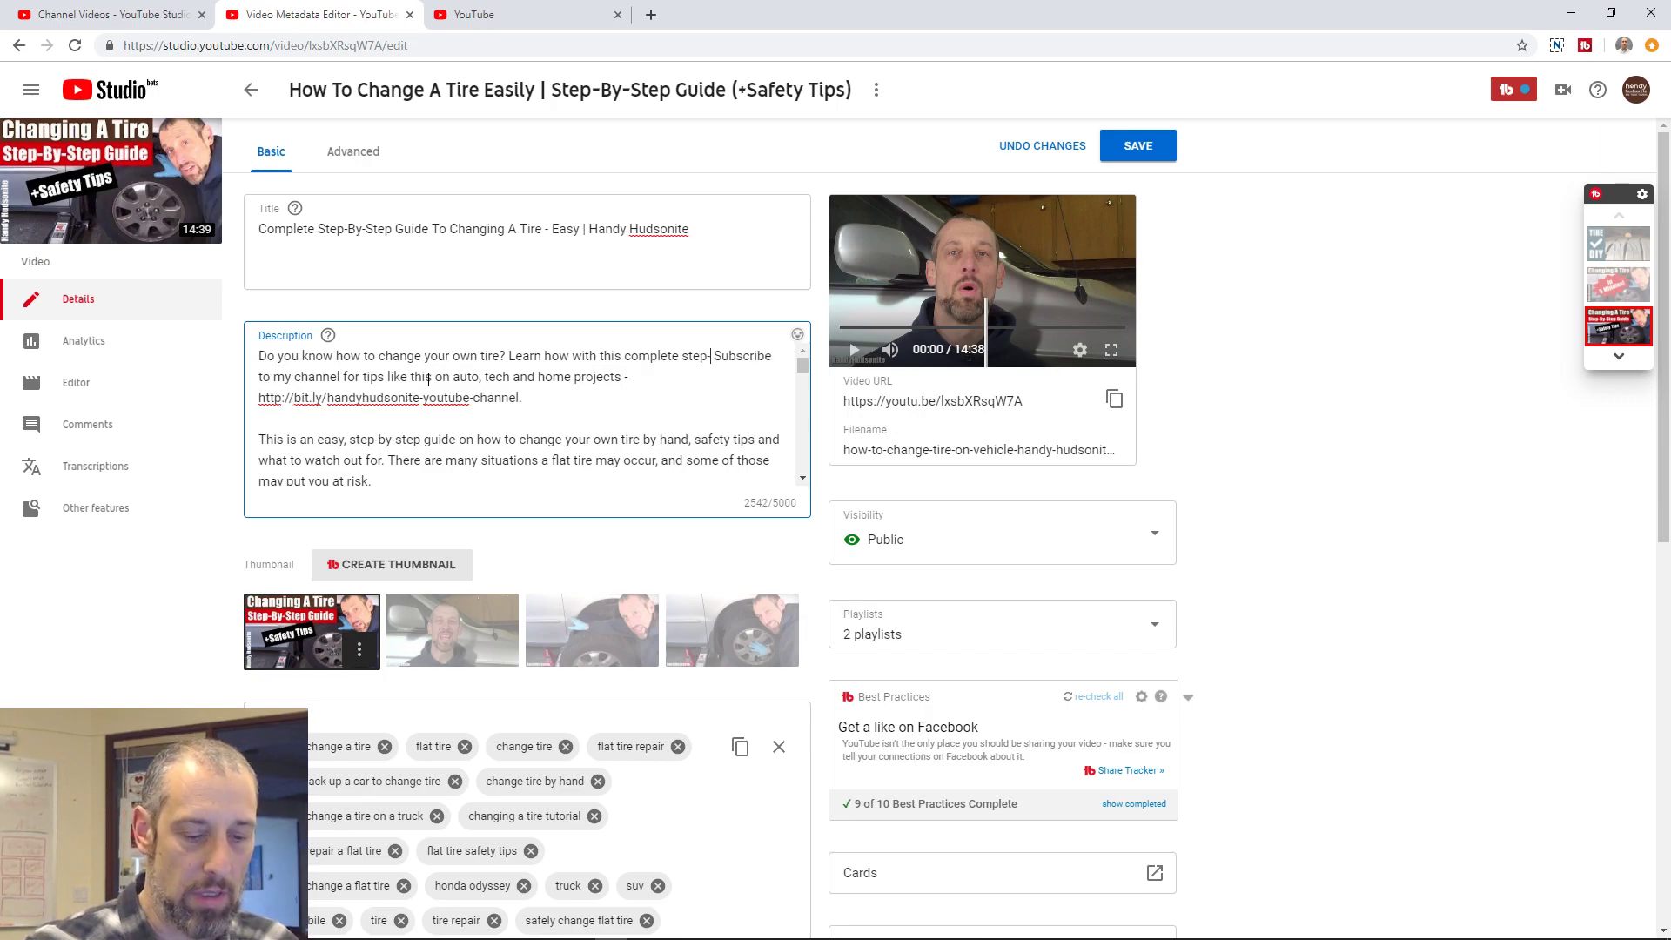
type("-step easy guid")
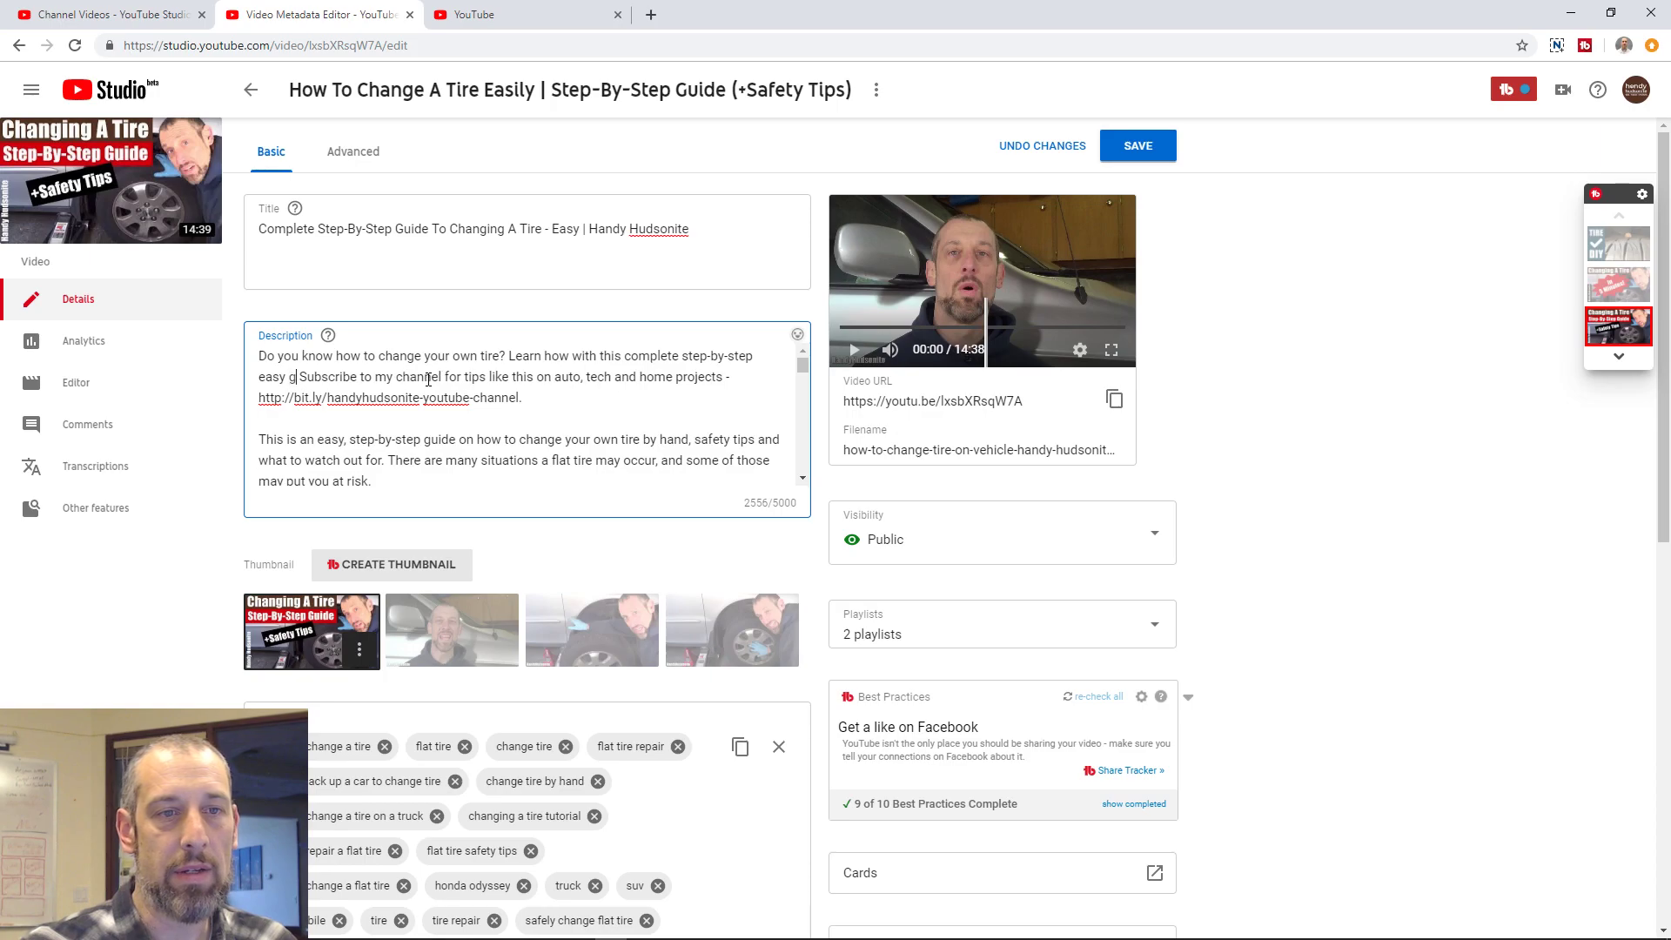
type("e on ")
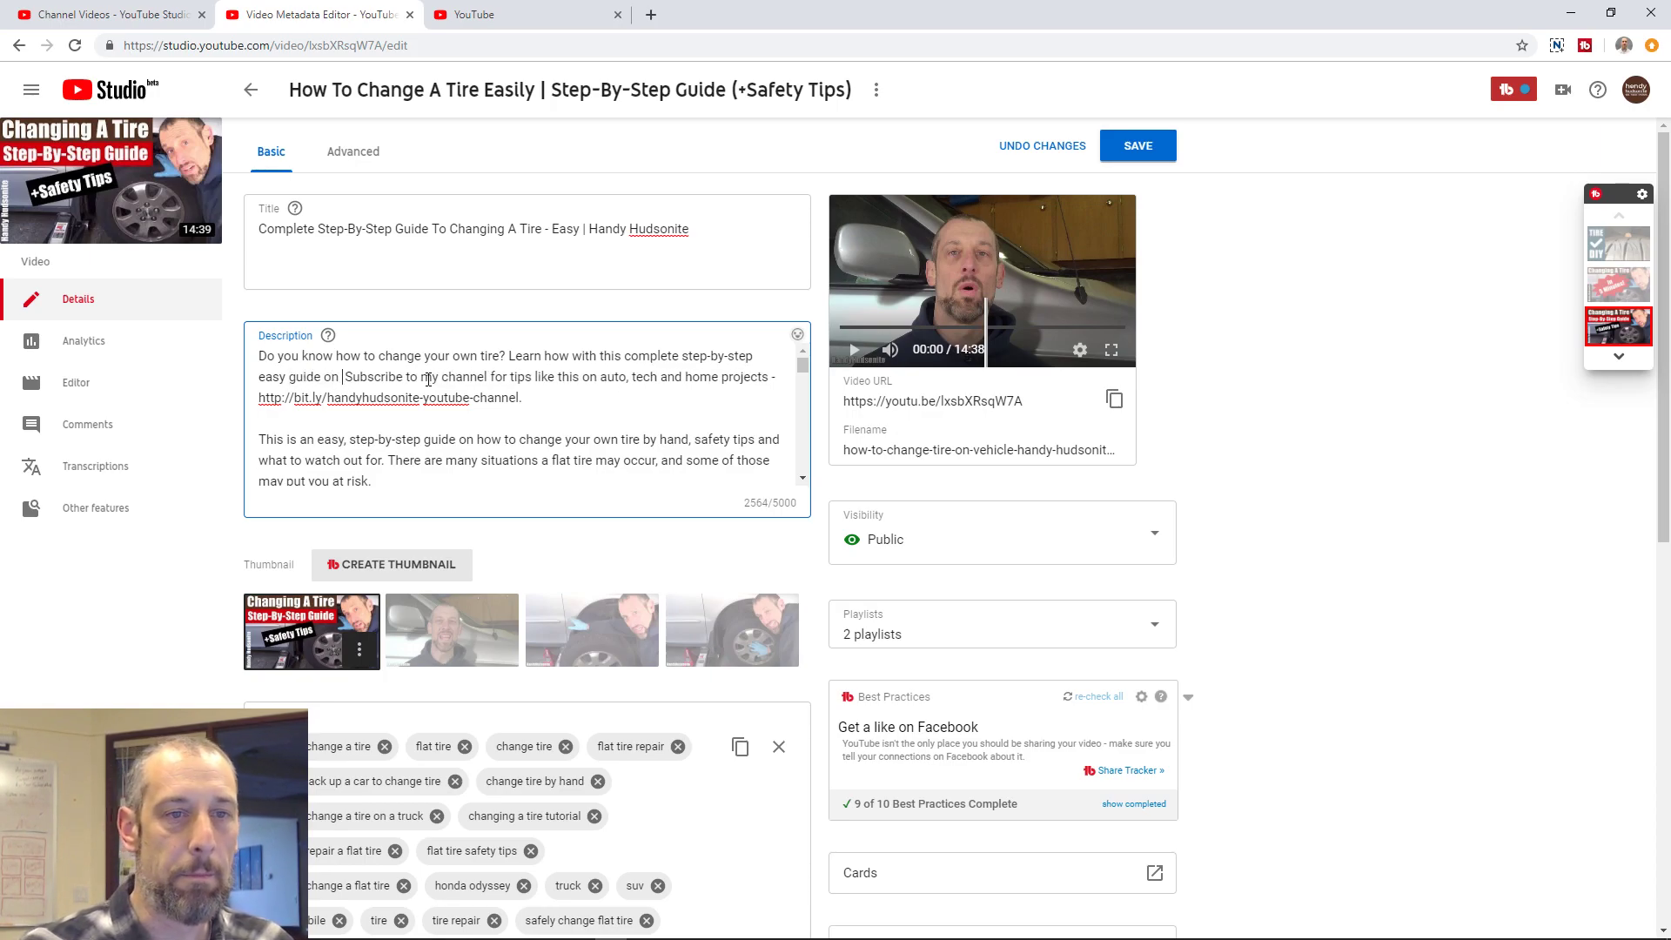
type("the process")
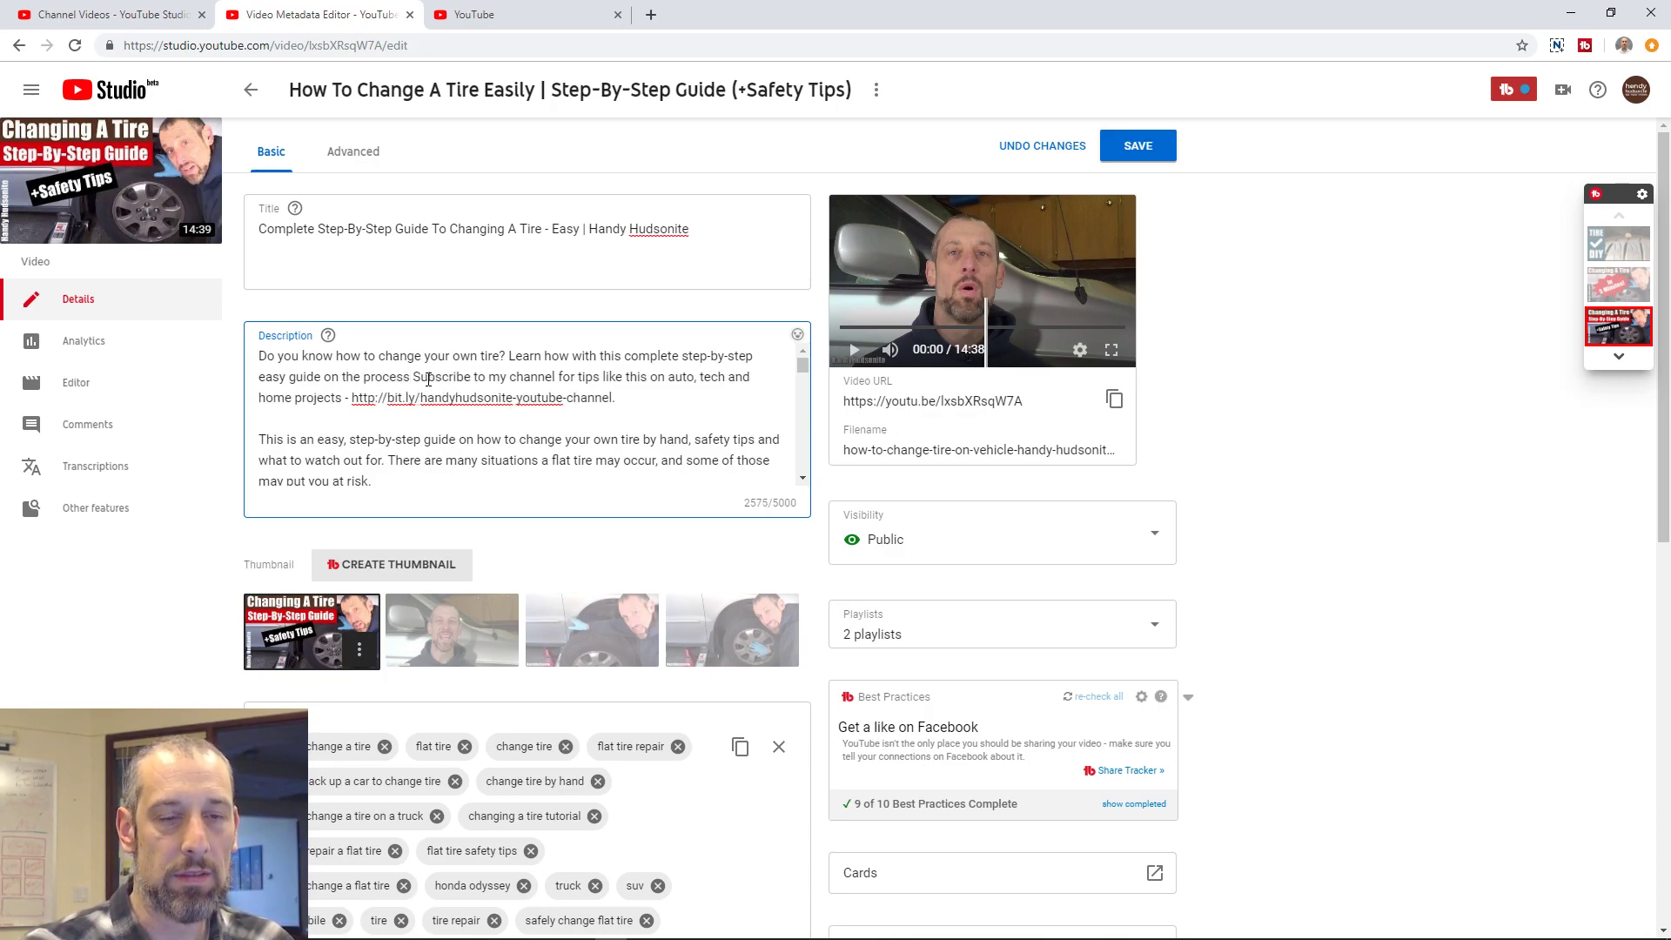
type(".")
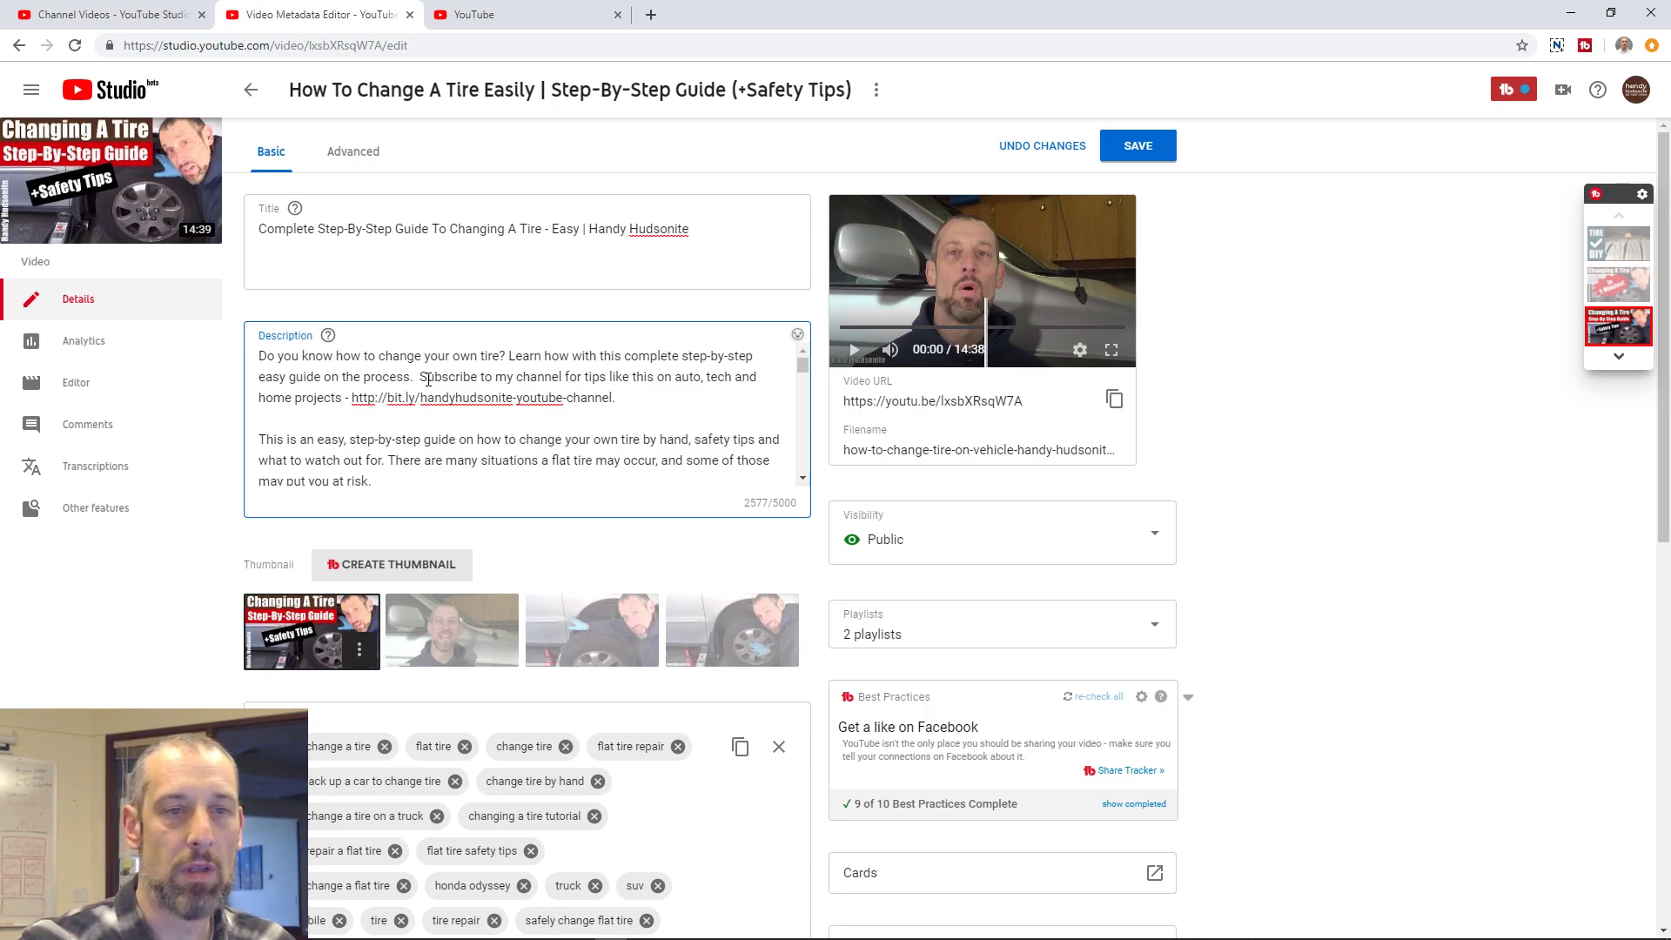
key("BackSpace")
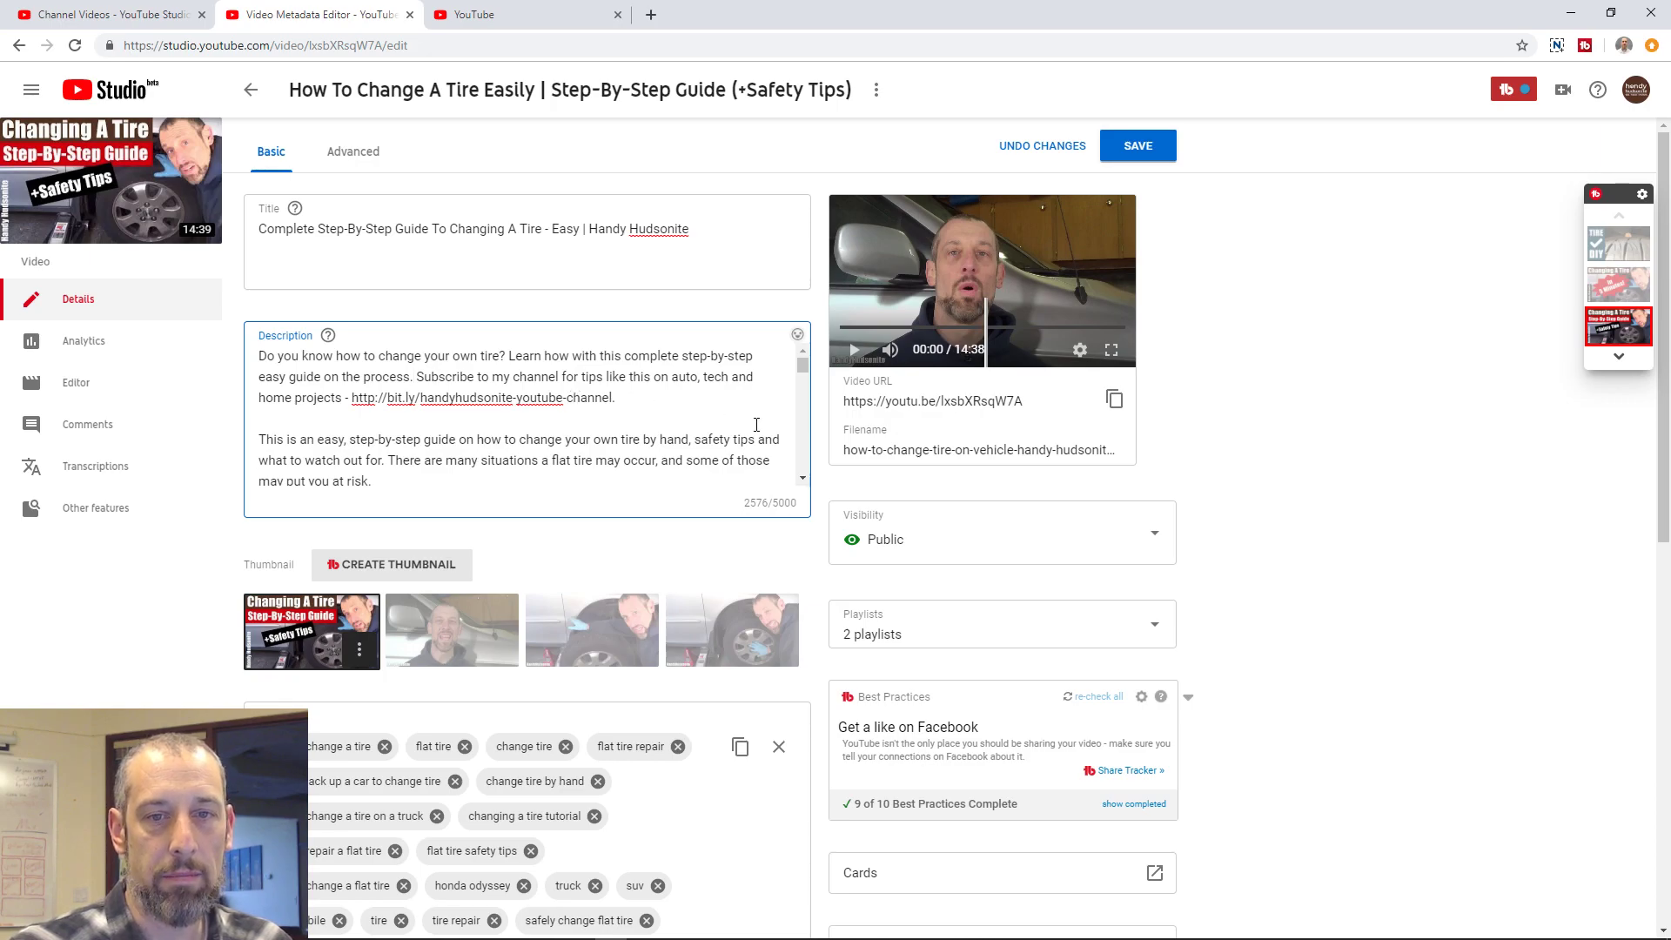
Step: Add the tags "complete guide" and "step by step" to the end of the video's tag list
scroll(664, 419, "down", 10)
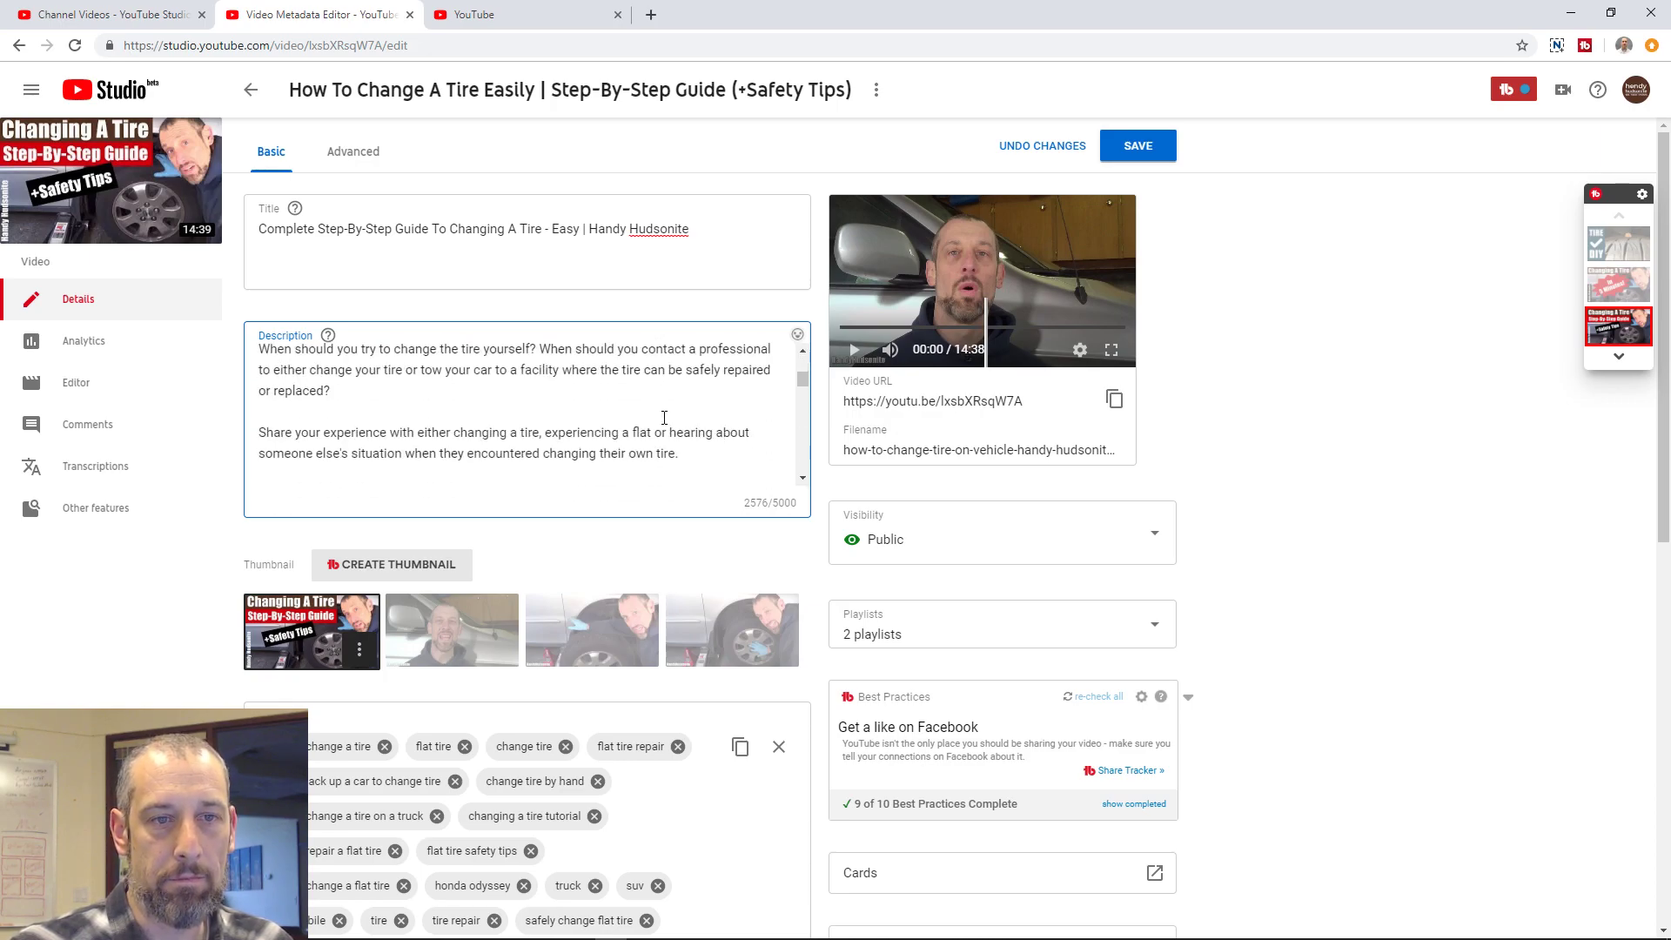
scroll(818, 413, "down", 5)
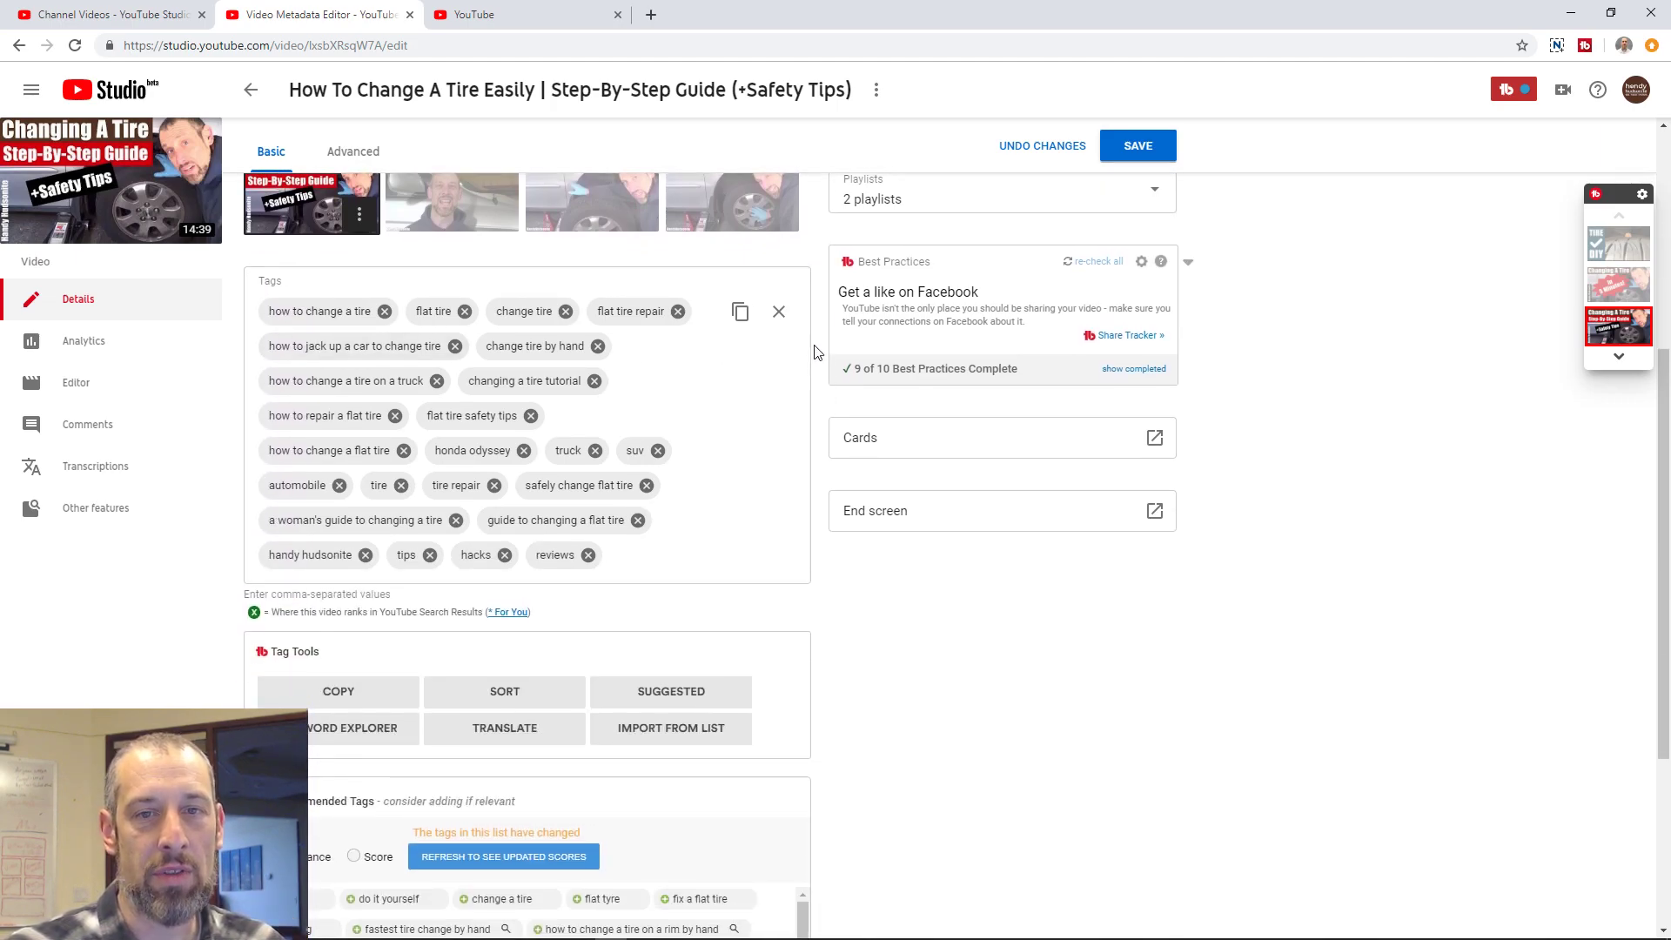
scroll(818, 348, "up", 4)
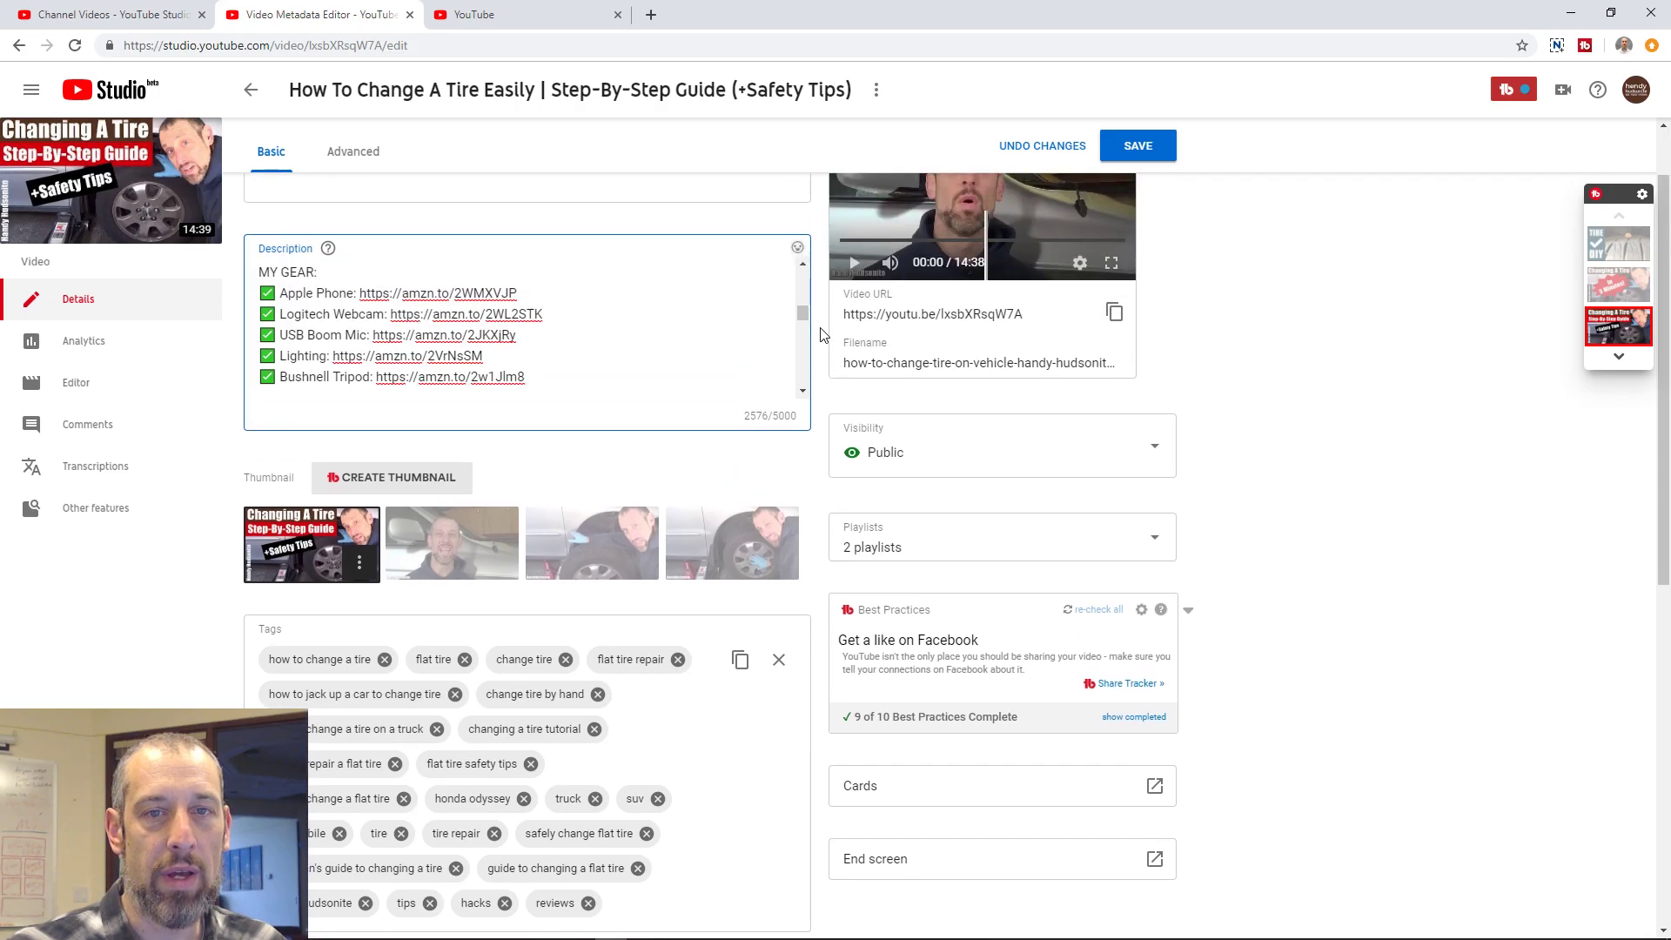
scroll(822, 332, "up", 1)
scroll(822, 332, "down", 6)
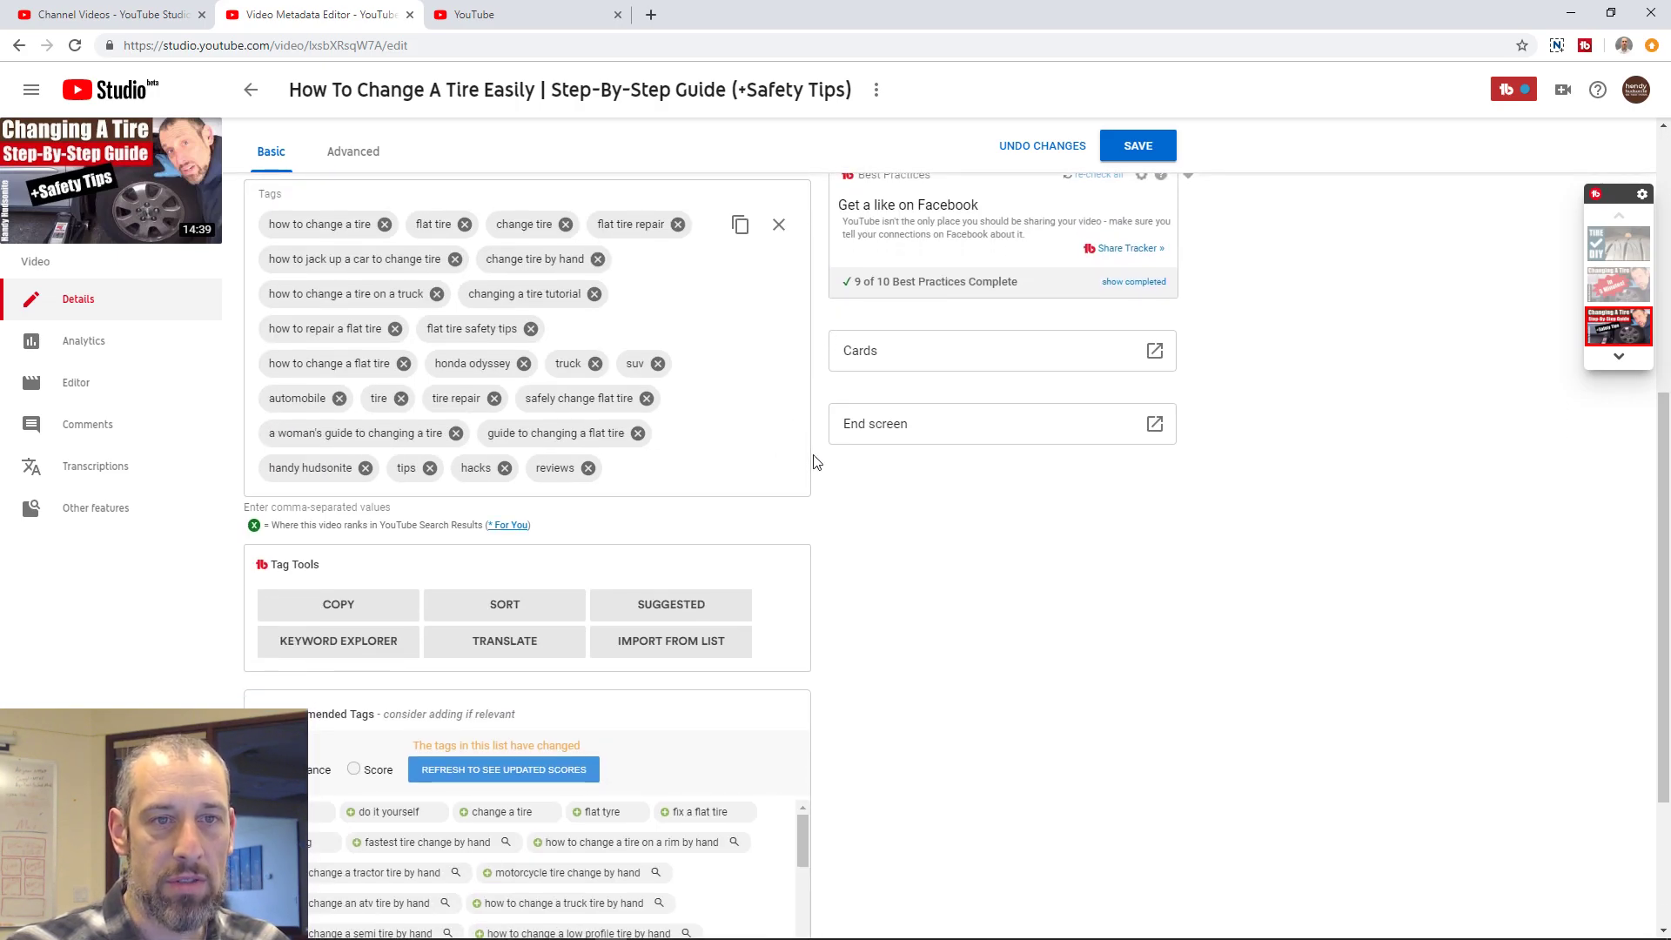
left_click(681, 463)
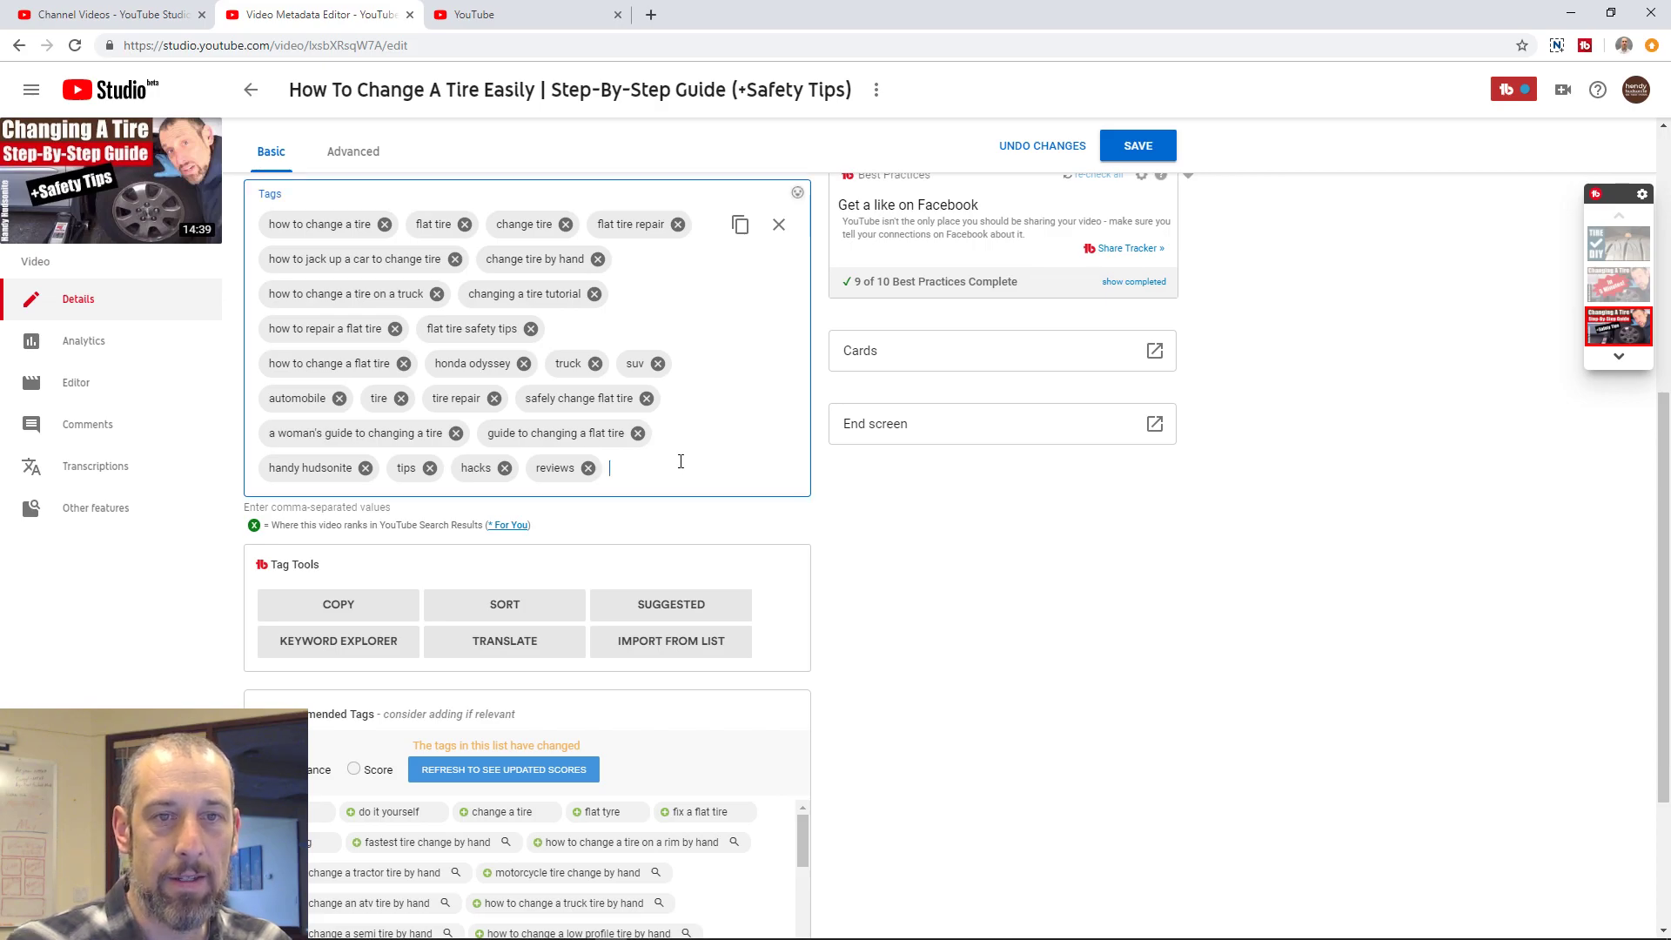
type("comp")
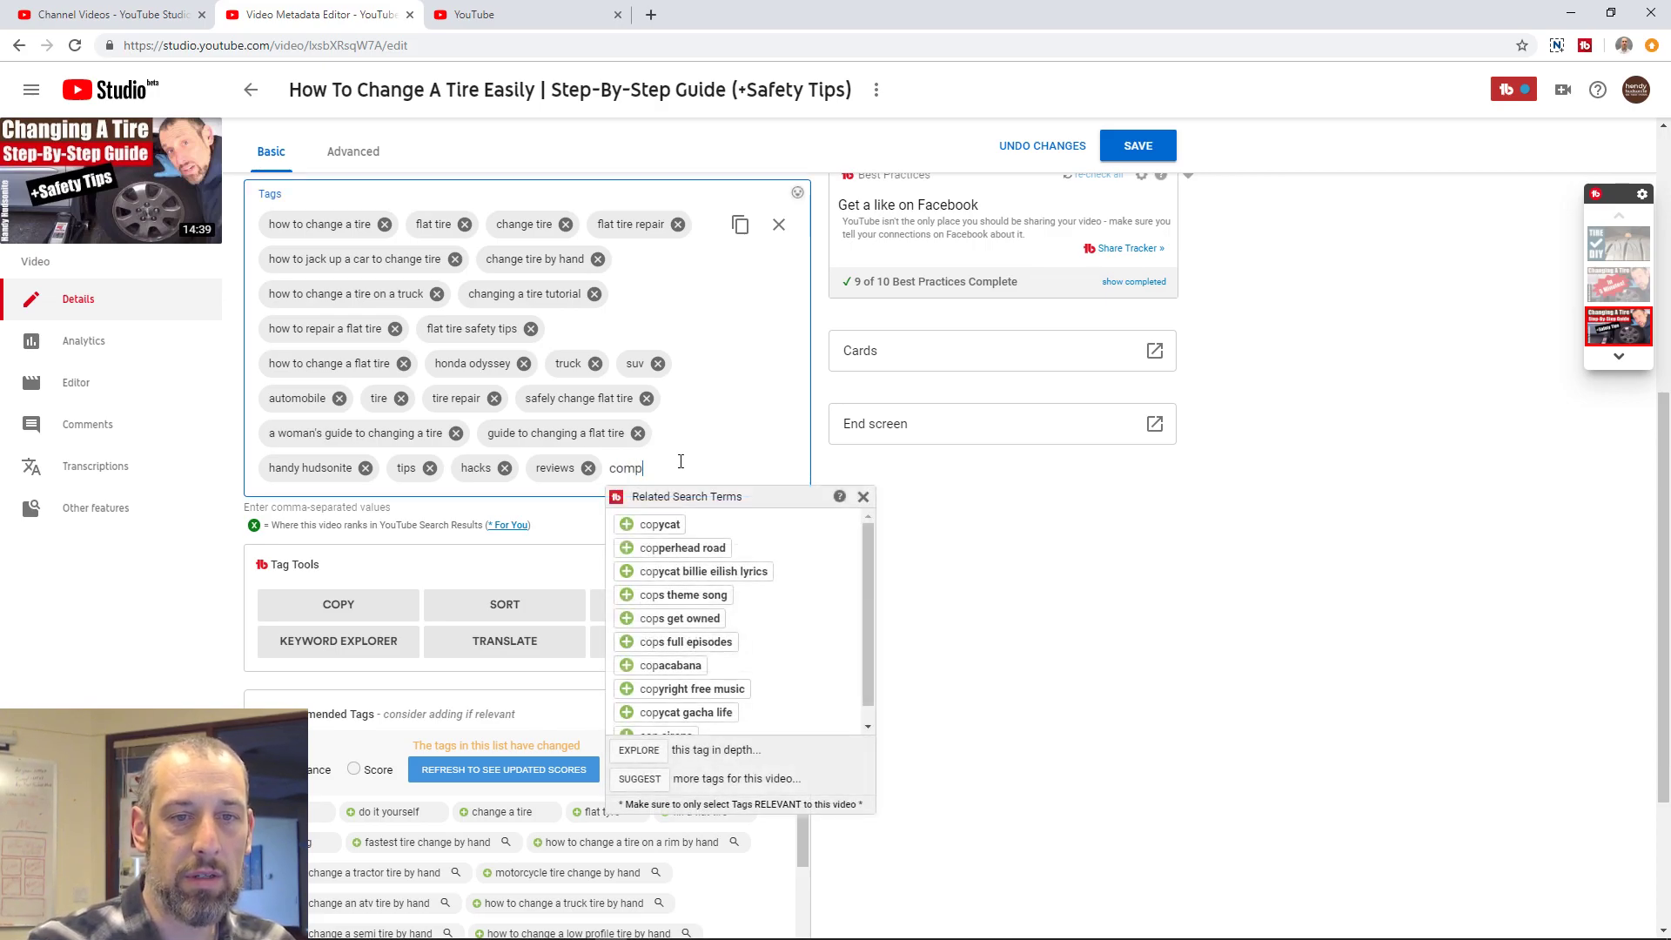
type("lete guide")
key("Return")
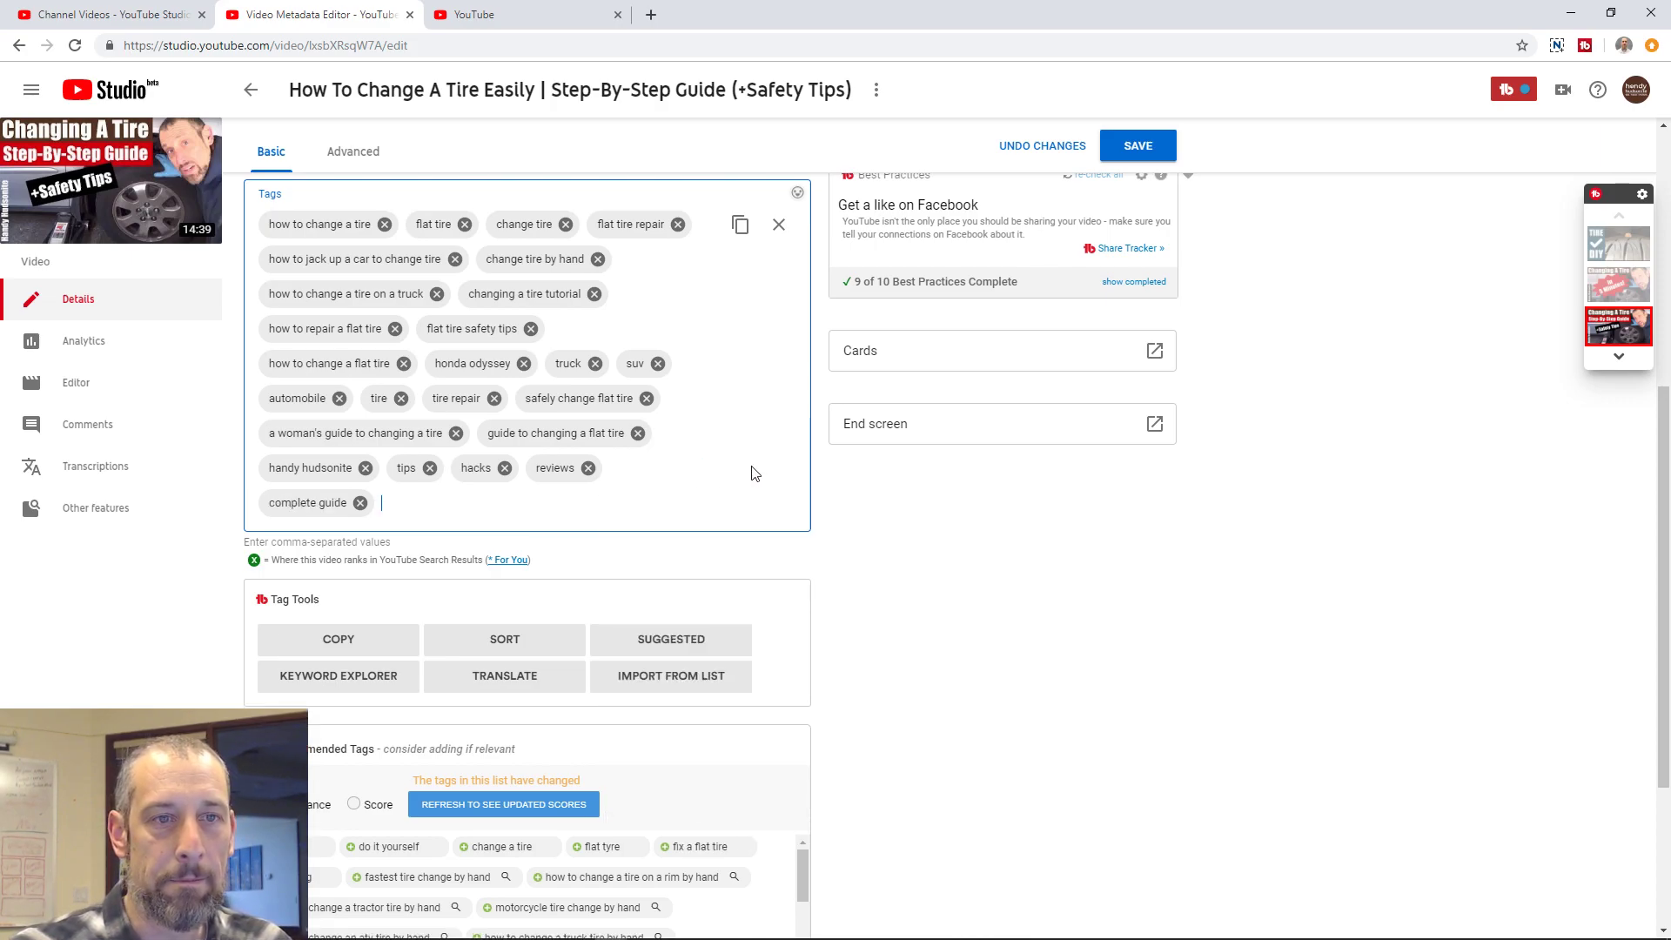
type("step by step,")
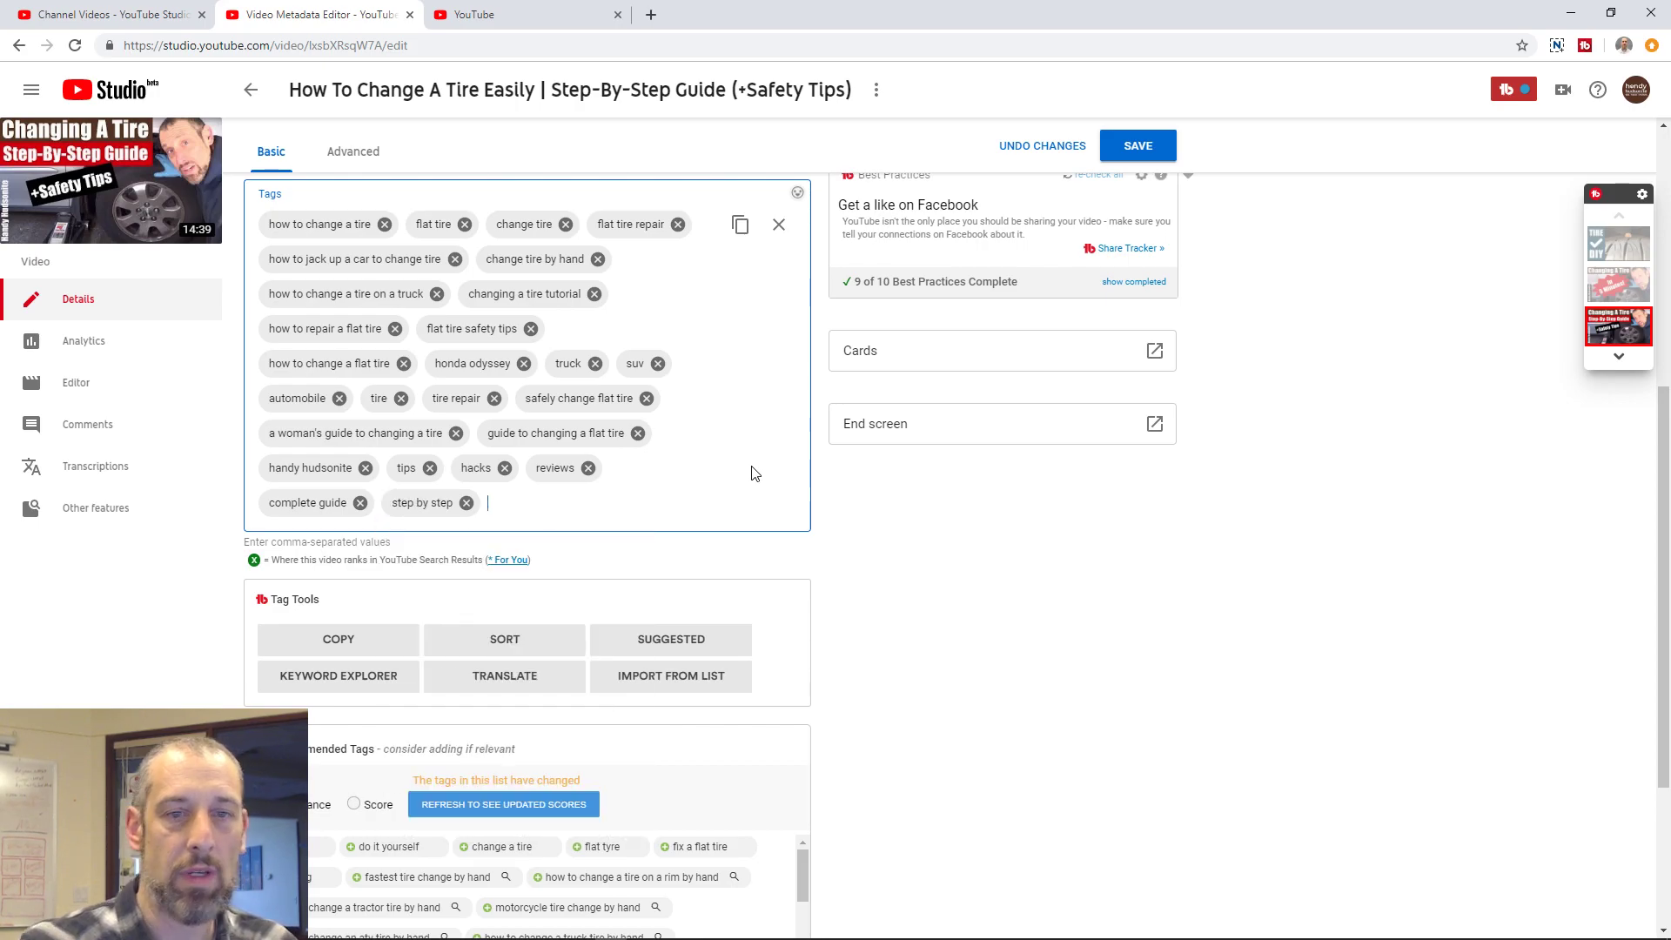
Step: Save the changes to the video's title, description and tags
scroll(846, 489, "down", 3)
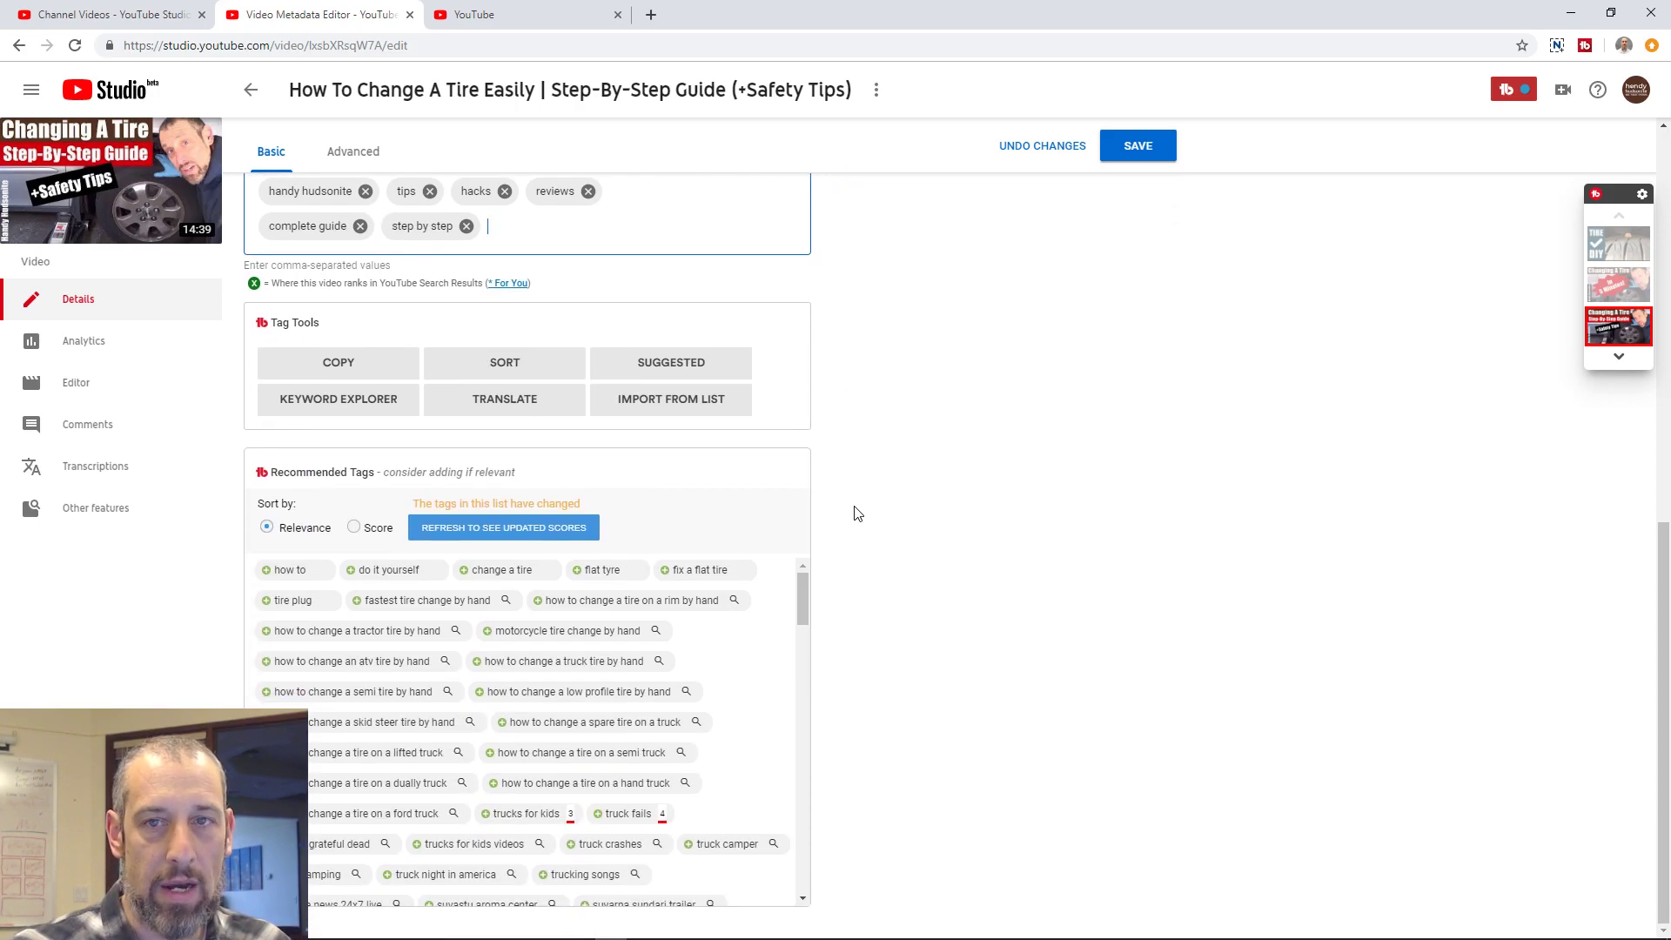
scroll(1097, 300, "up", 6)
left_click(1140, 143)
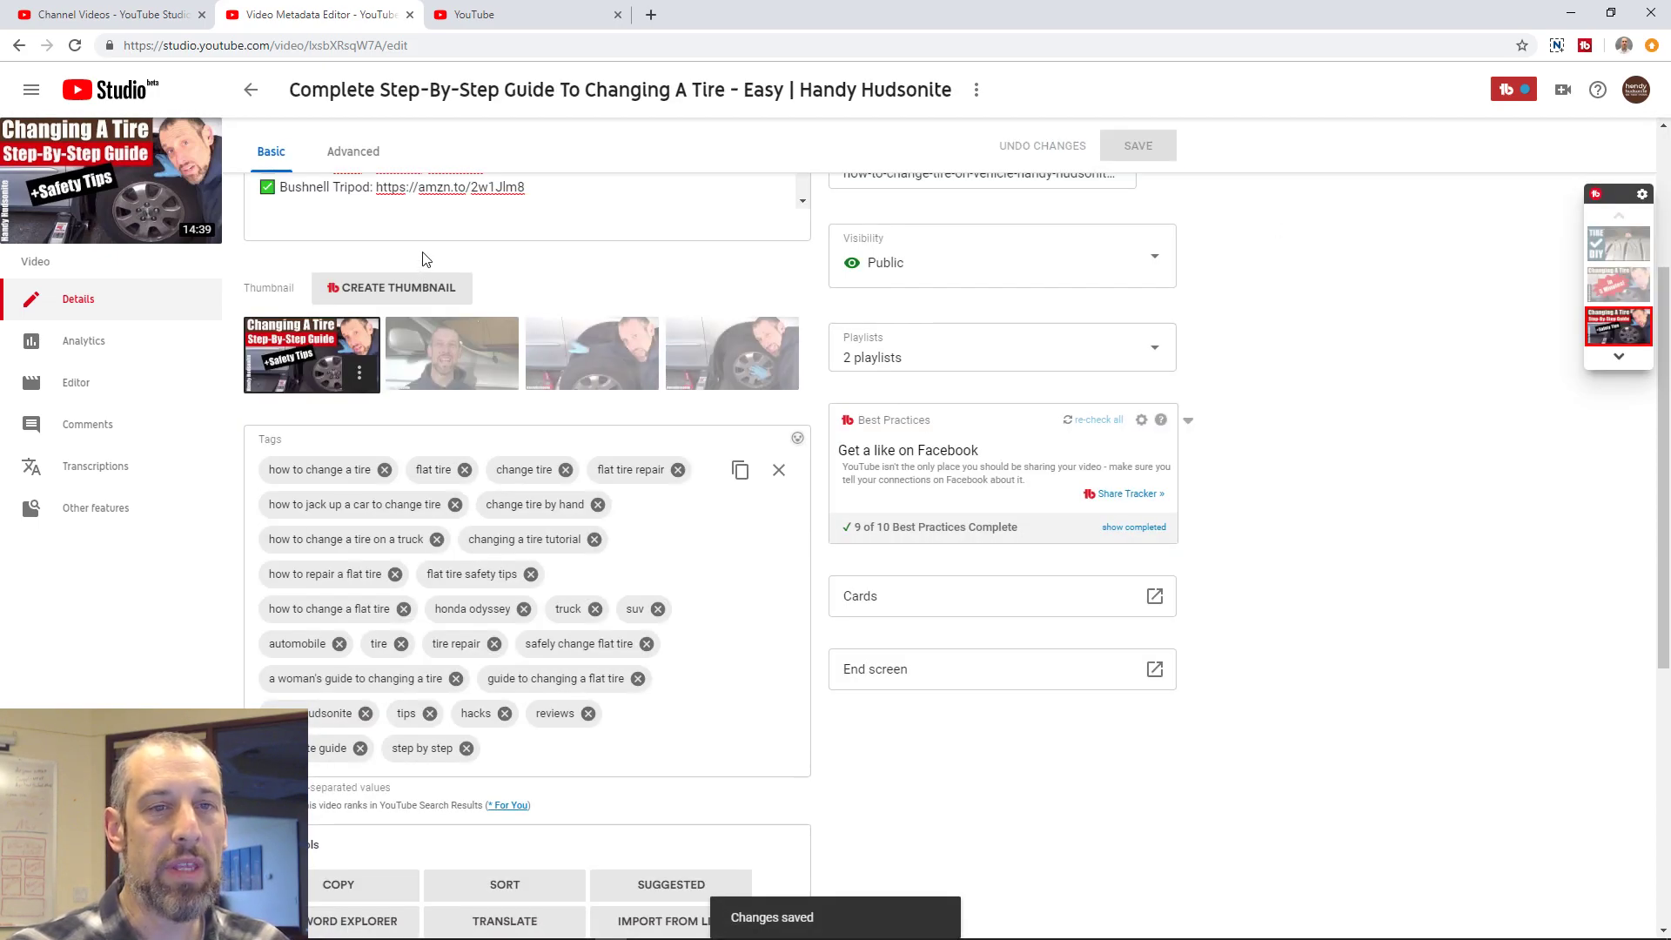
Step: Review the video's analytics overview and its detailed audience retention graph, and return to the overview
left_click(81, 345)
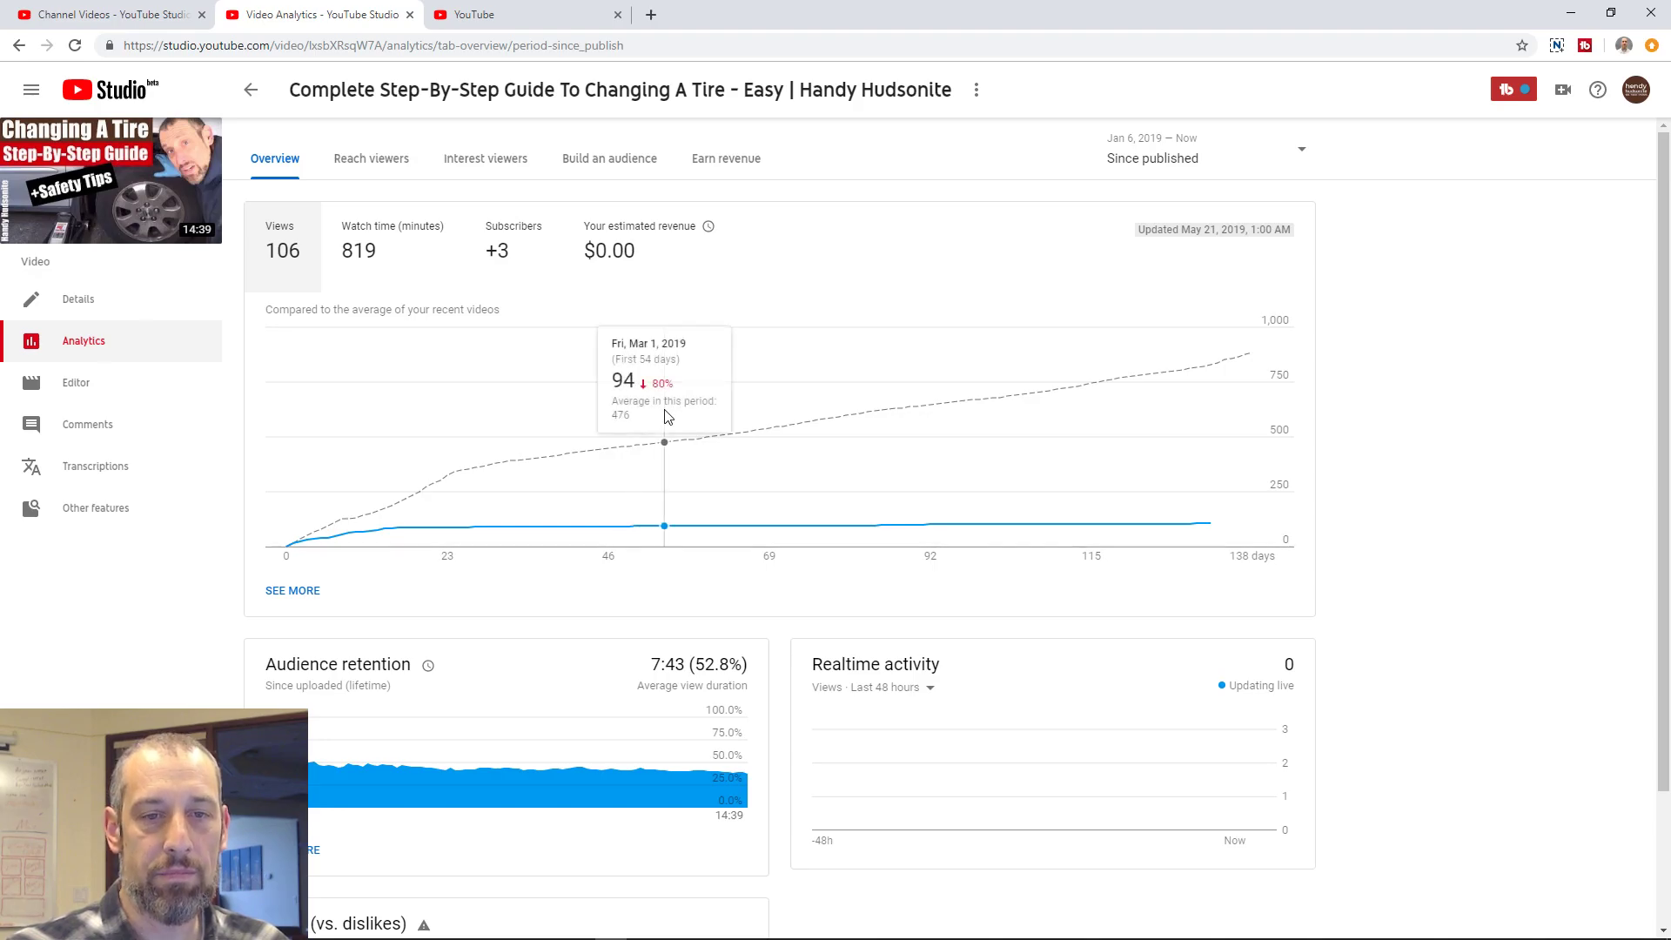
scroll(664, 418, "down", 1)
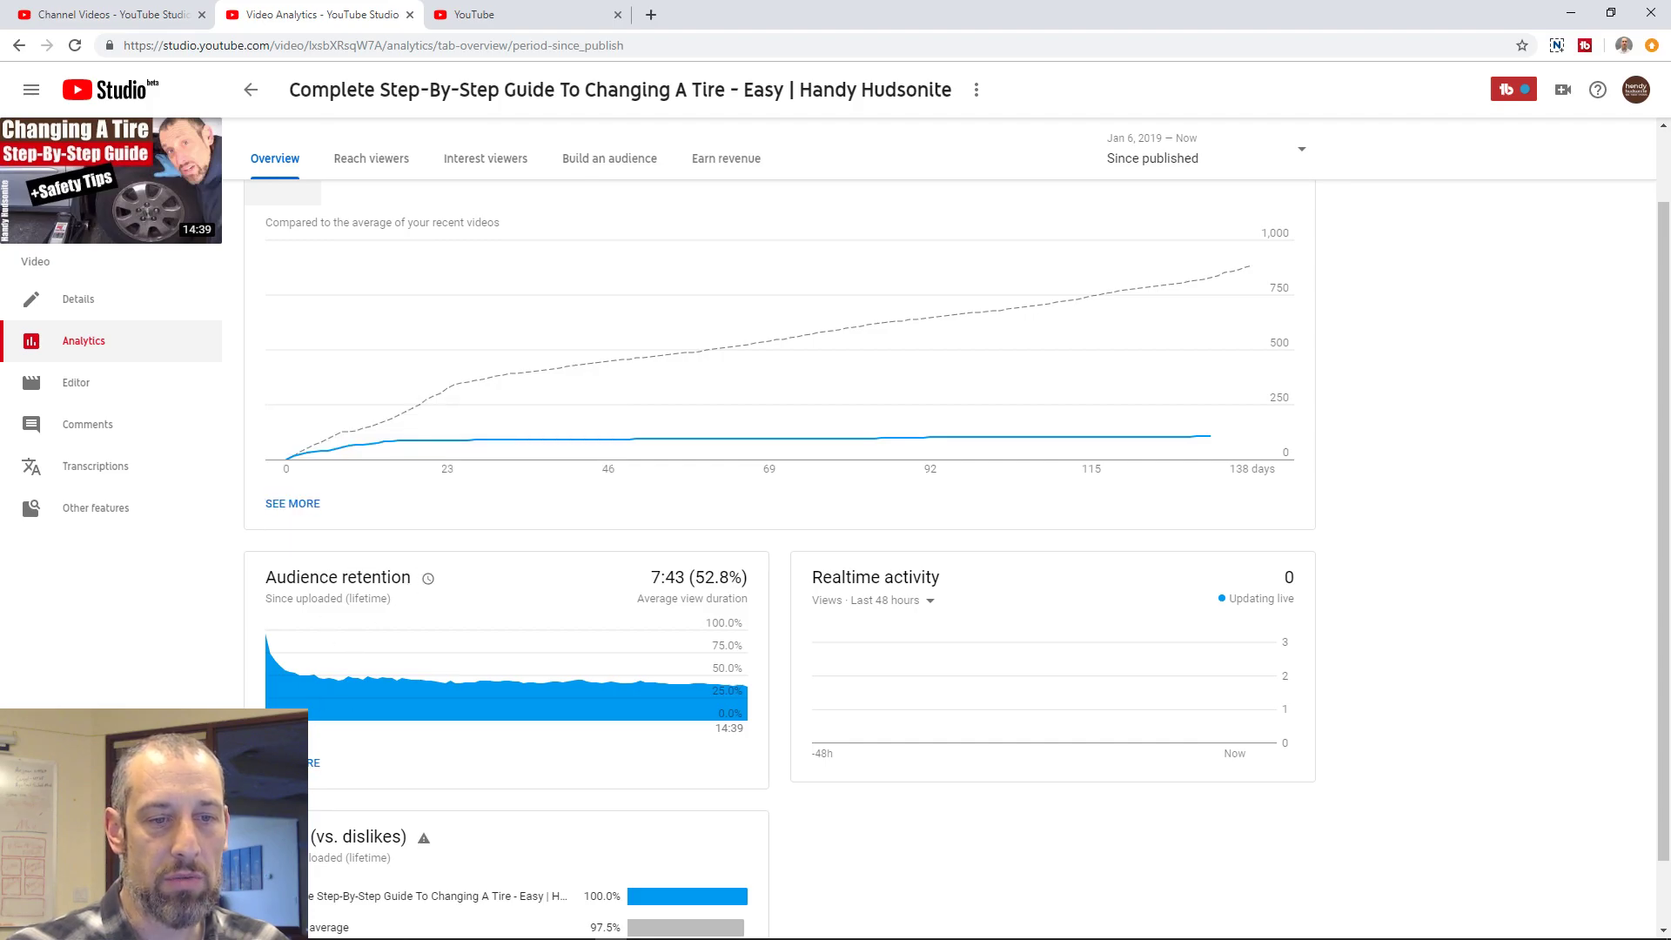
left_click(296, 762)
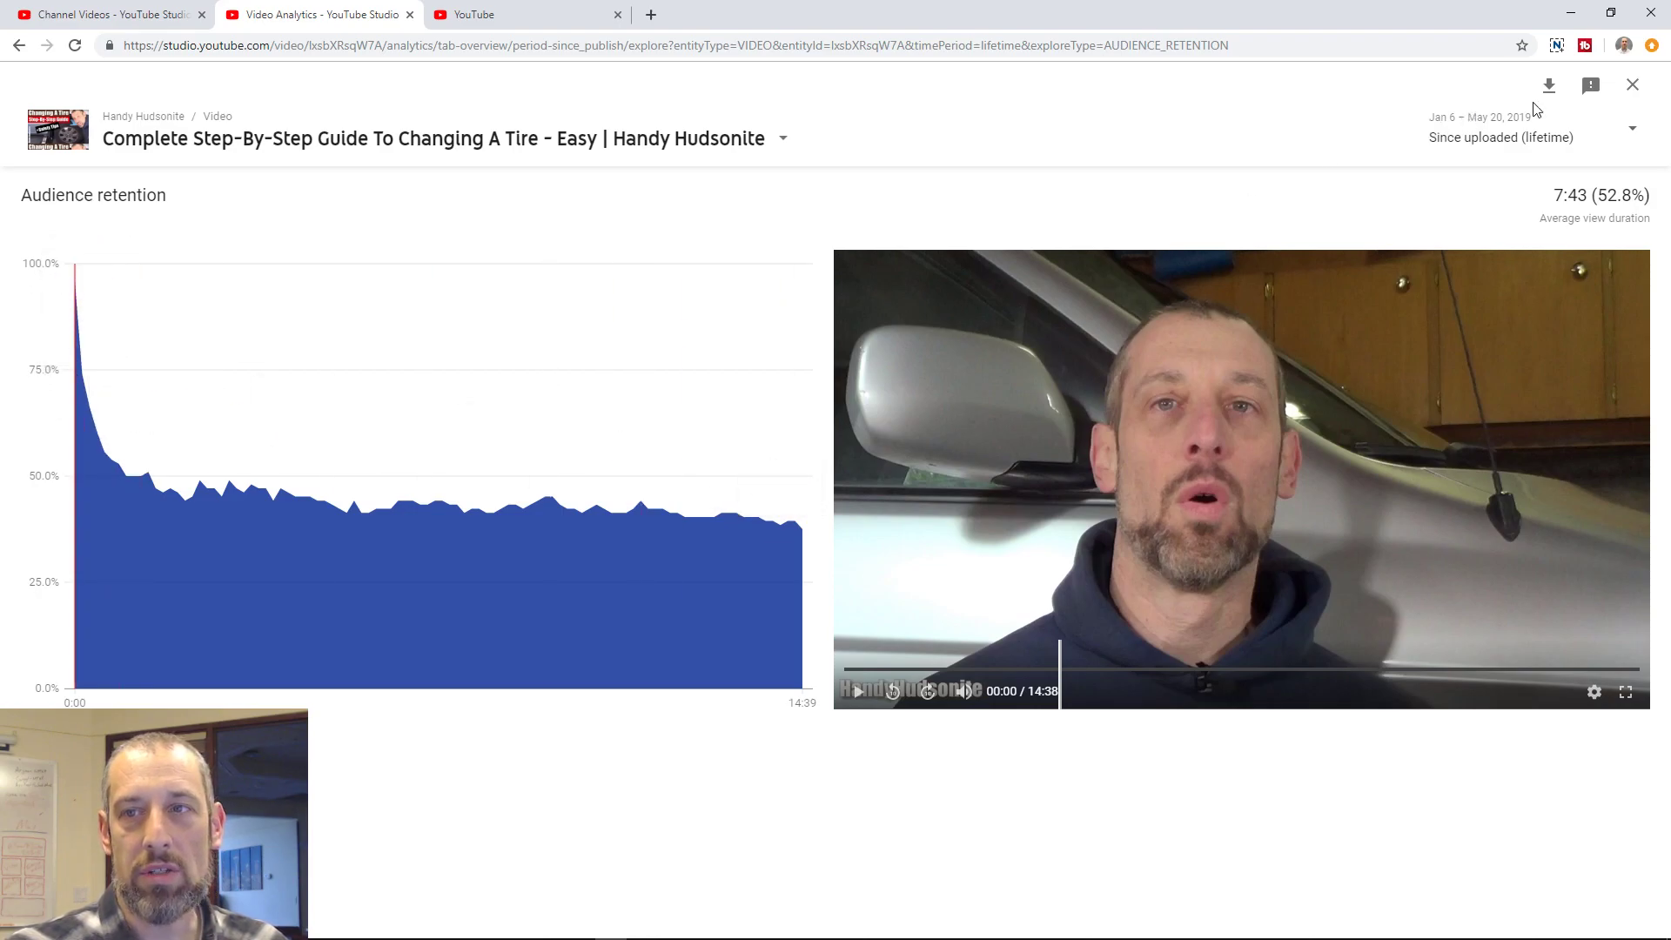
left_click(1632, 84)
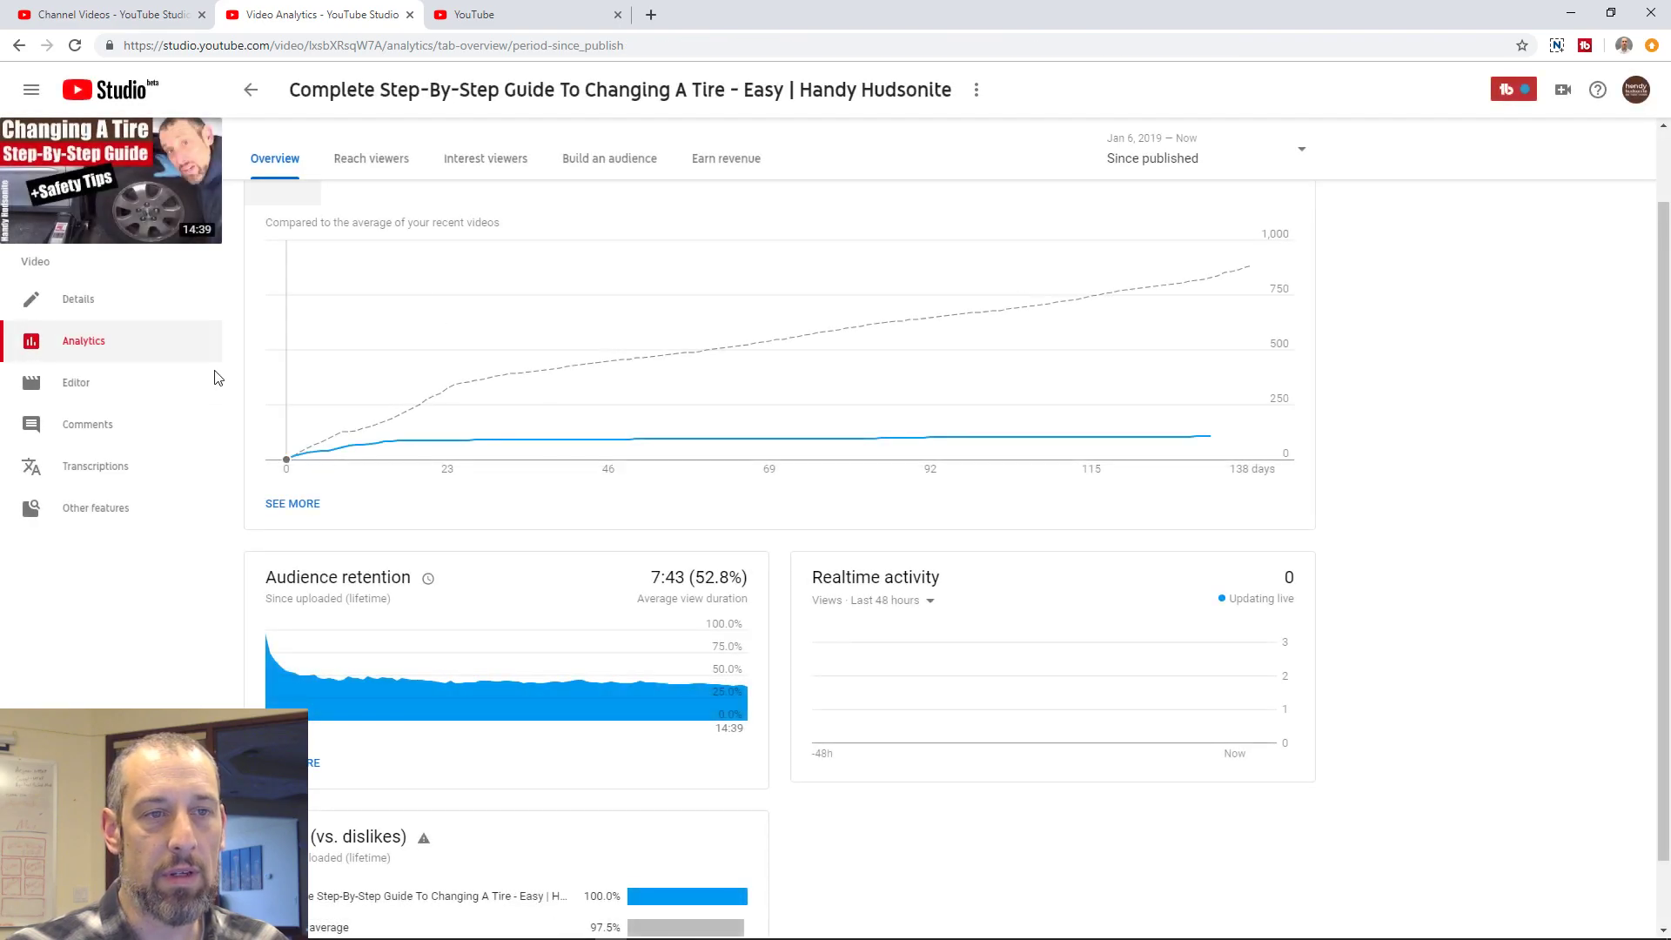
Step: Open the video in the editor and preview its opening seconds, adjusting the playback volume
left_click(76, 384)
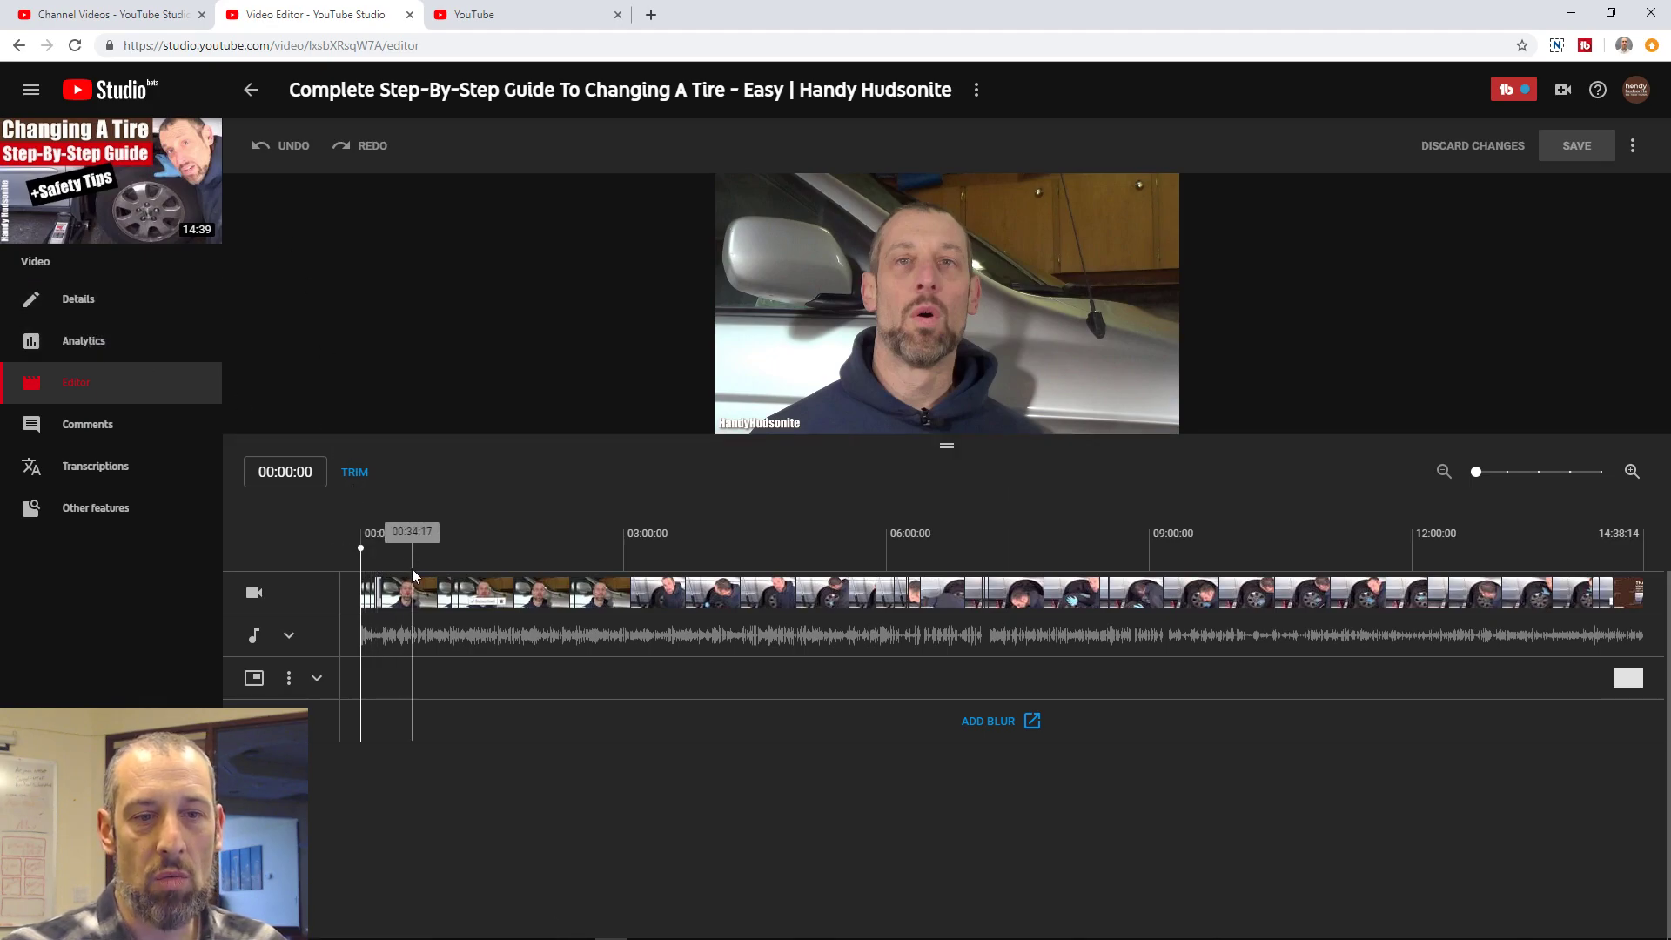
mouse_move(759, 411)
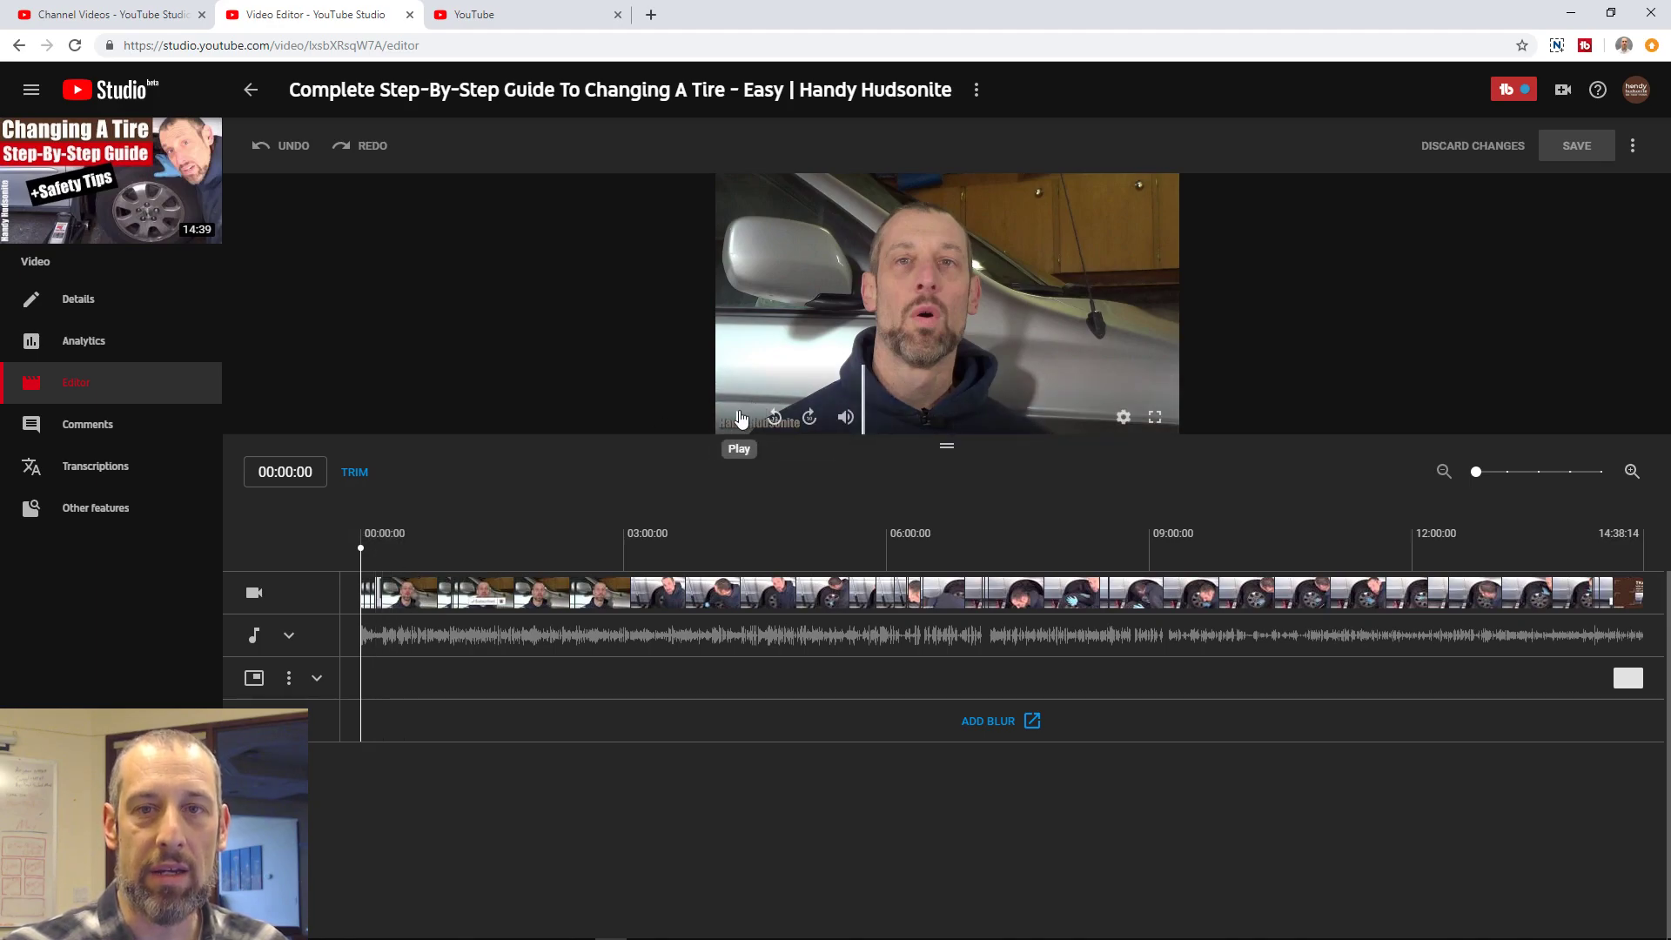
left_click(740, 419)
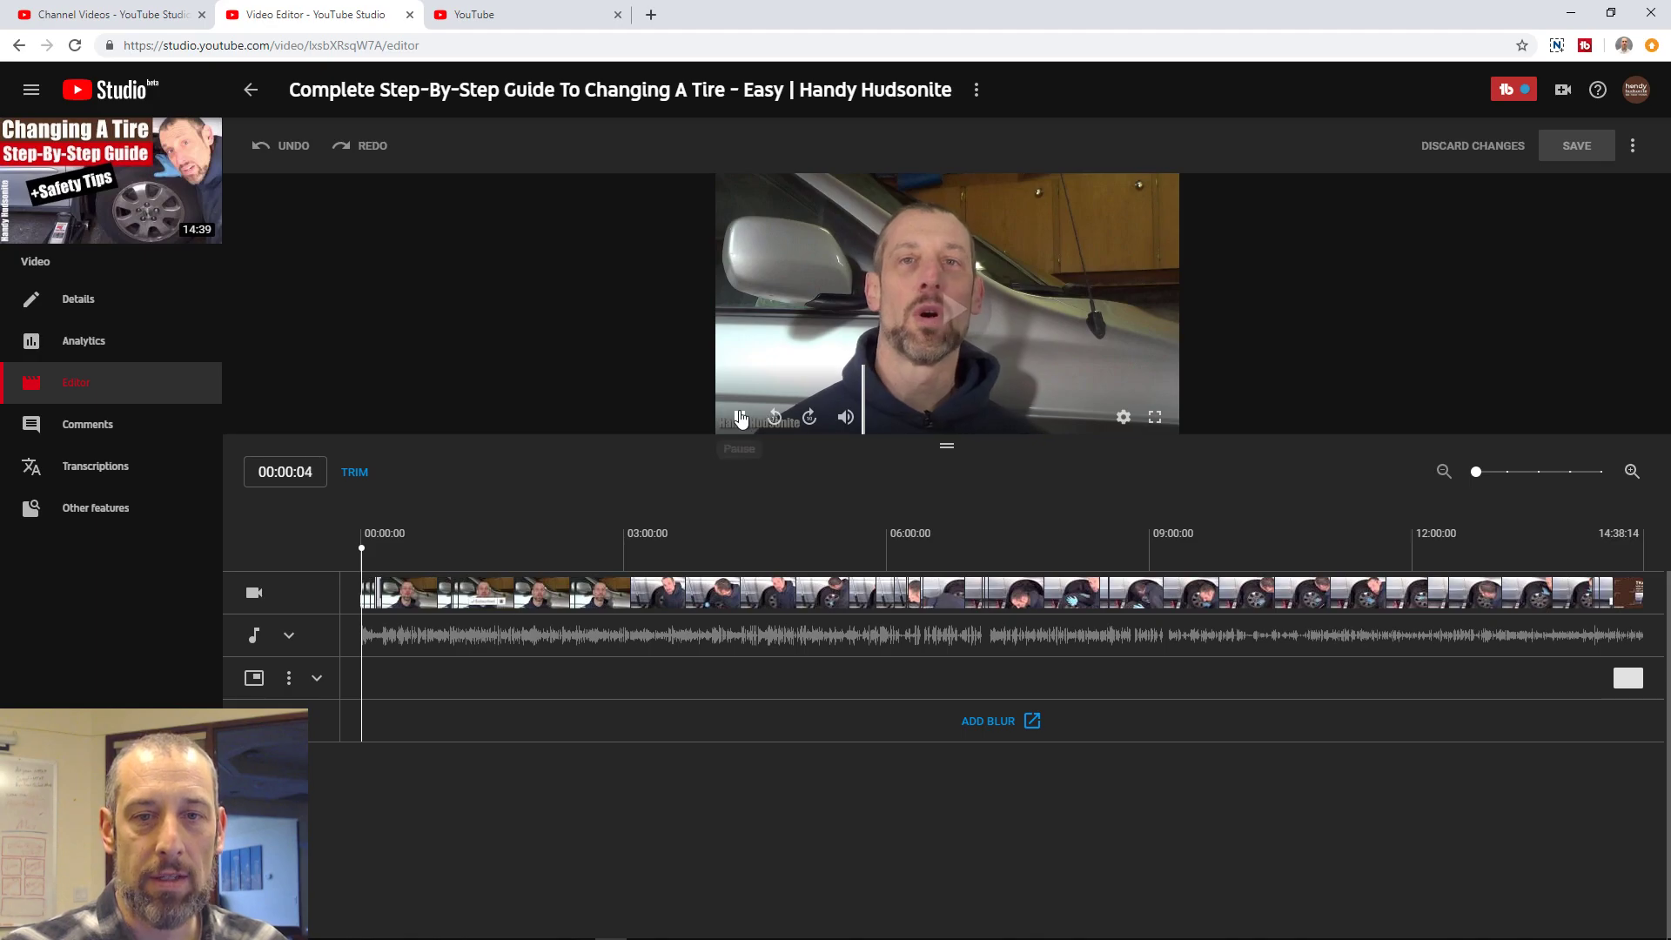
key("XF86AudioLowerVolume")
key("XF86AudioLowerVolume")
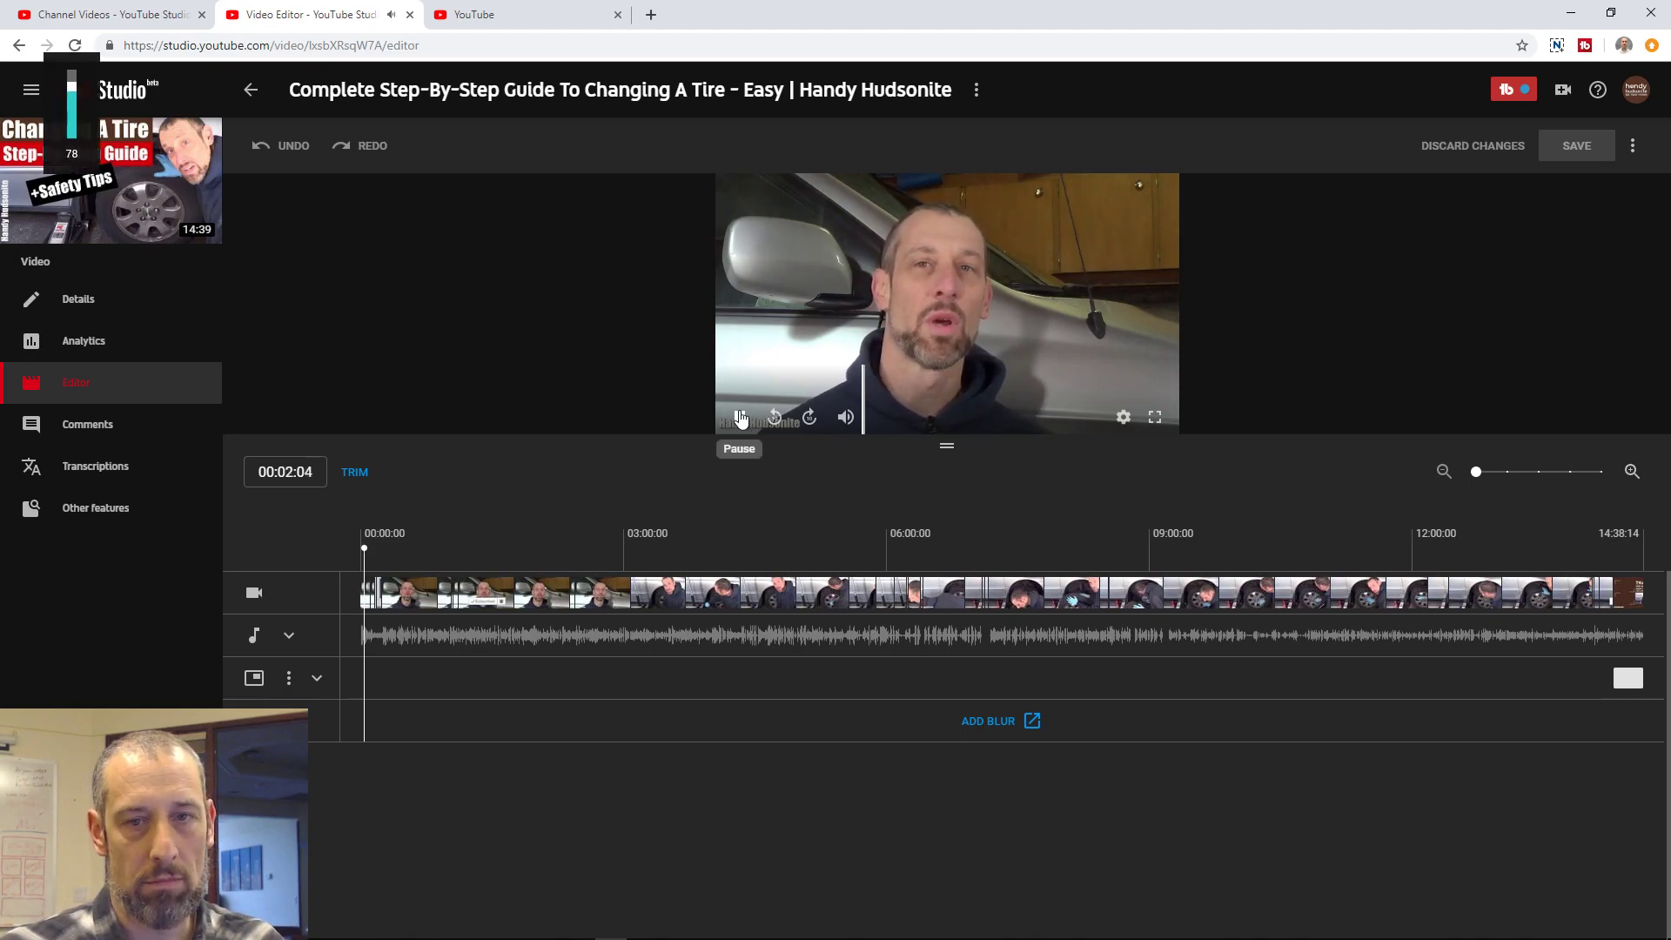
key("XF86AudioRaiseVolume")
key("XF86AudioRaiseVolume")
key("XF86AudioRaiseVolume")
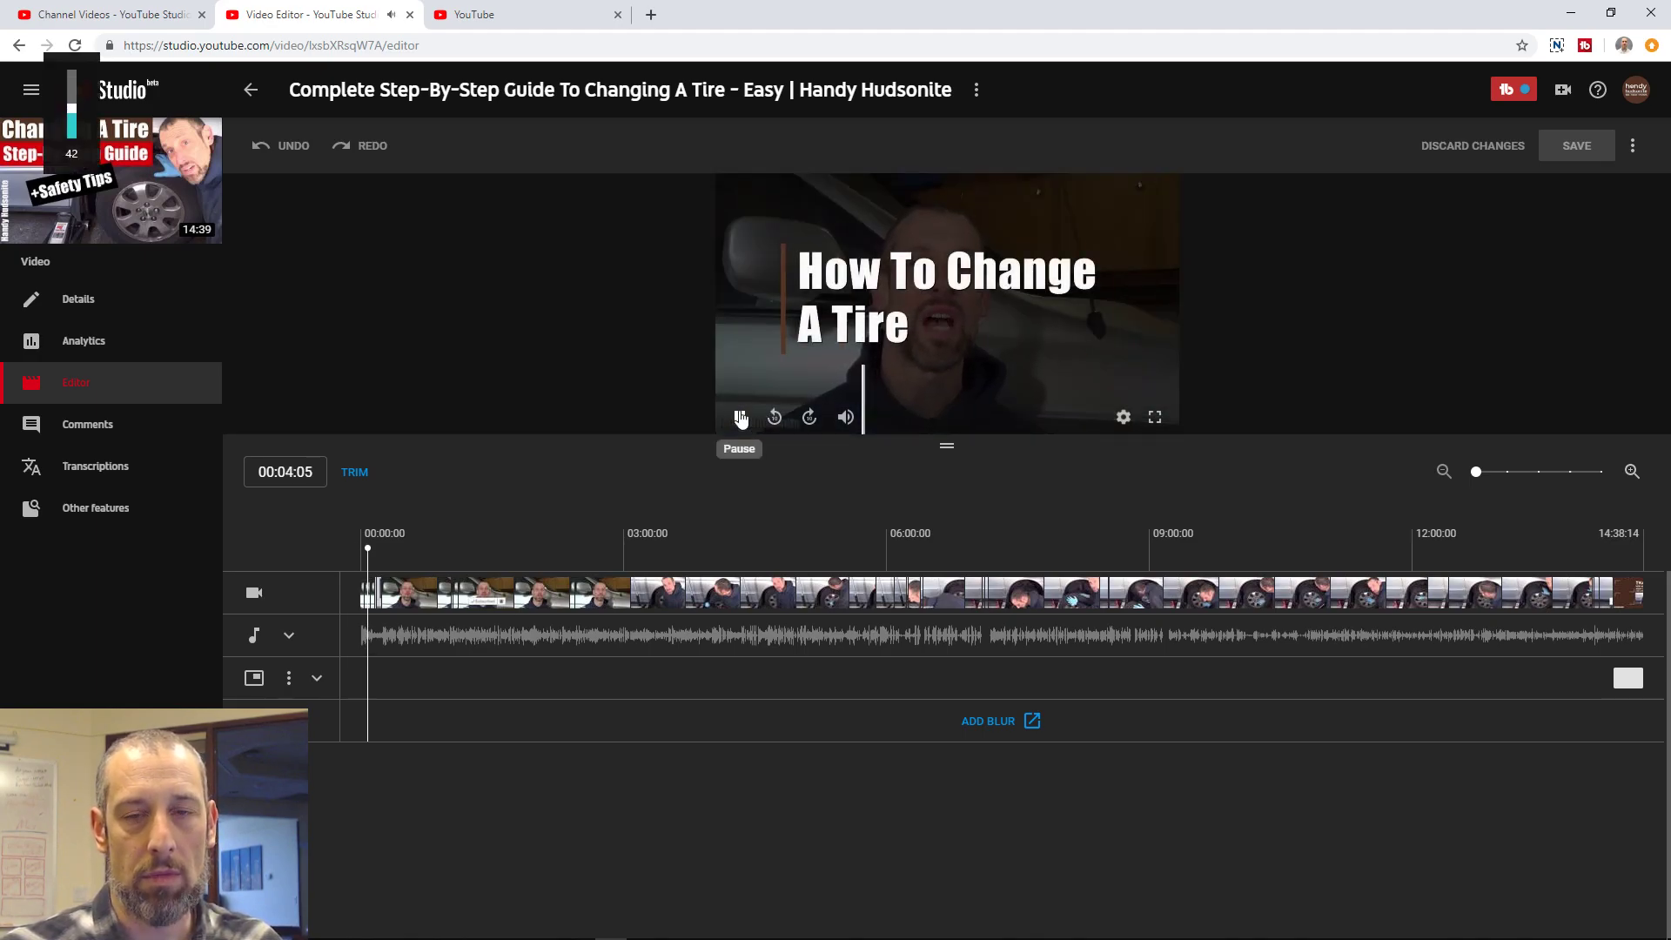
left_click(741, 419)
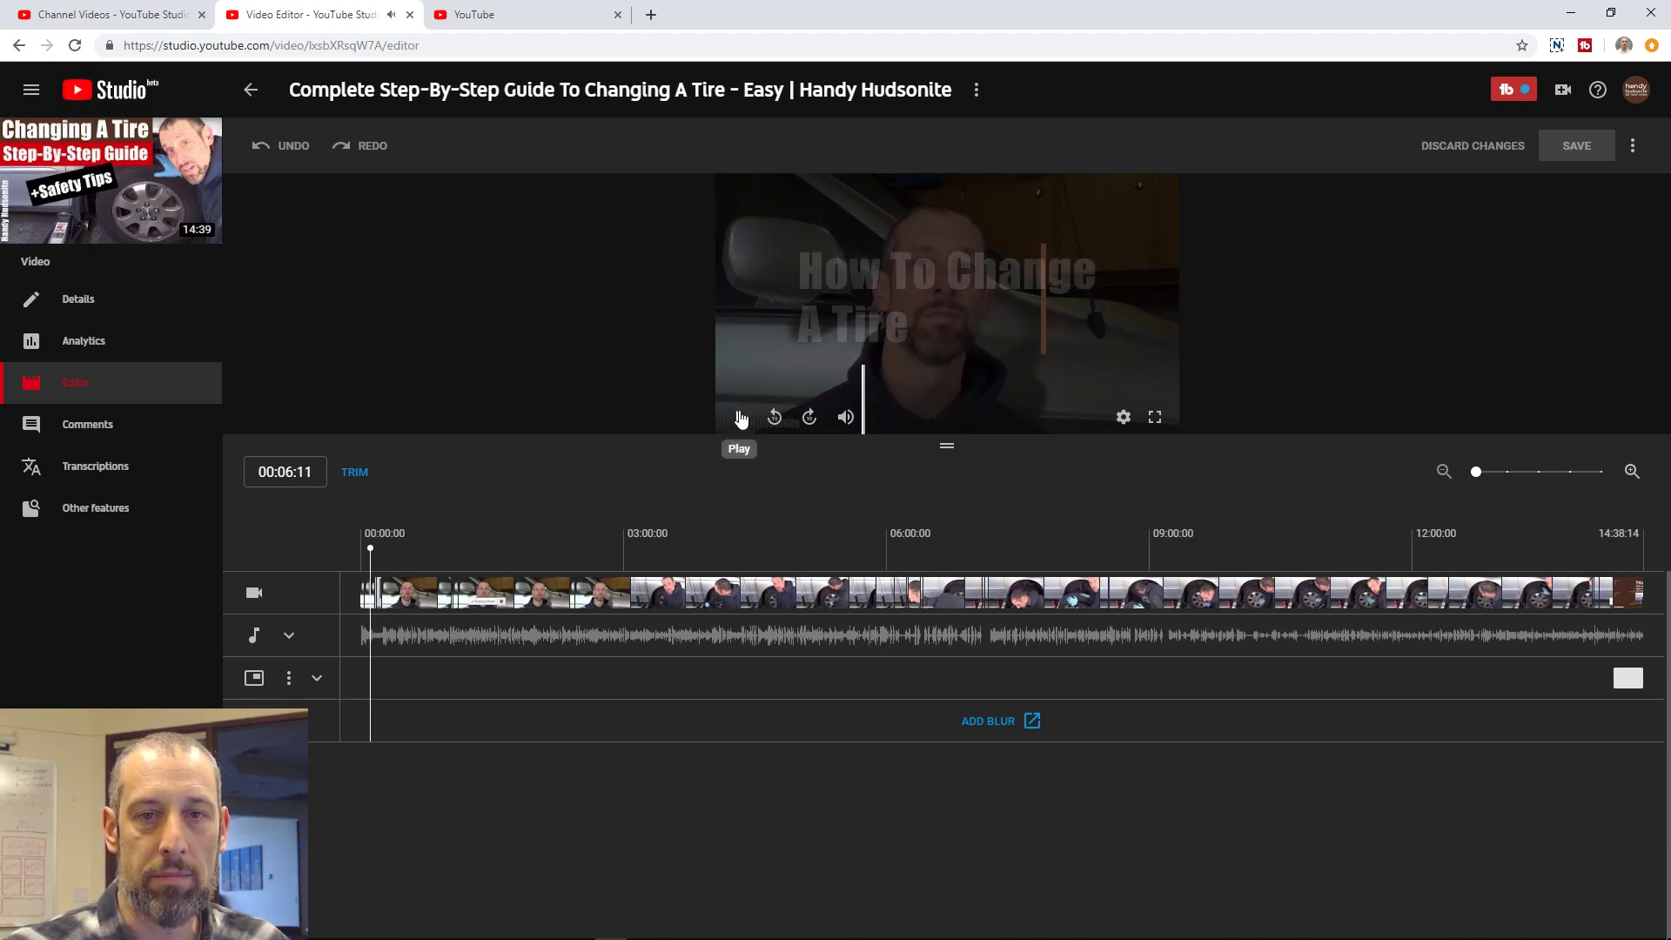
double_click(740, 418)
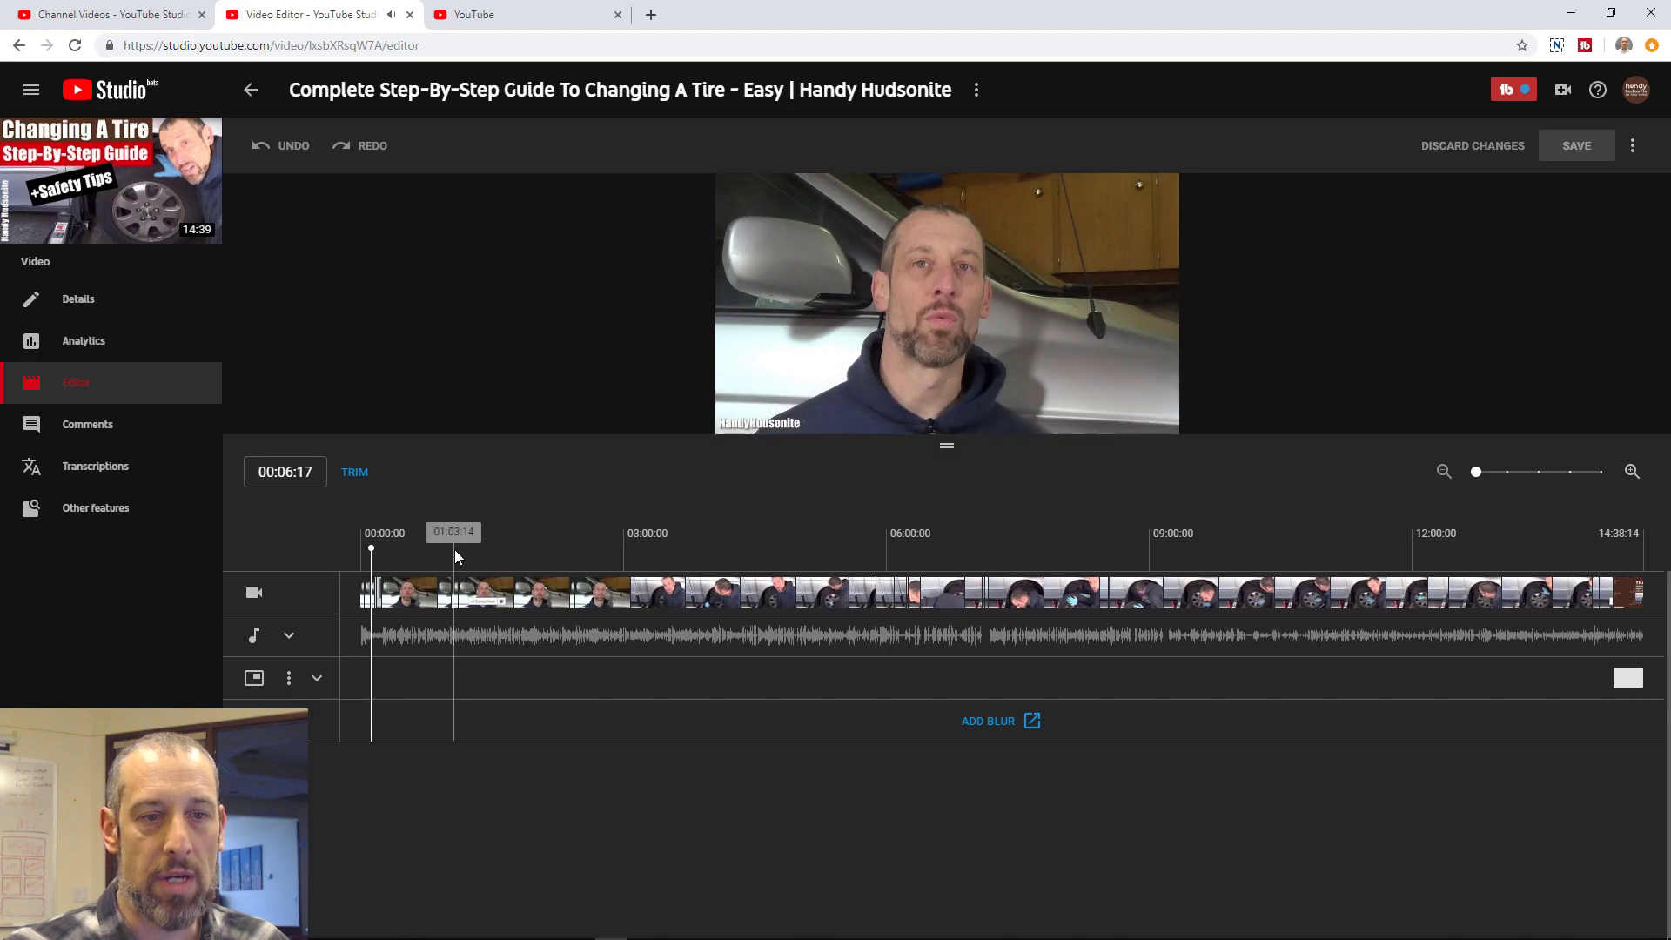
Step: Start a trim, split the video at 00:06:17 and cut out the section from there to about 01:15:05
left_click(1539, 471)
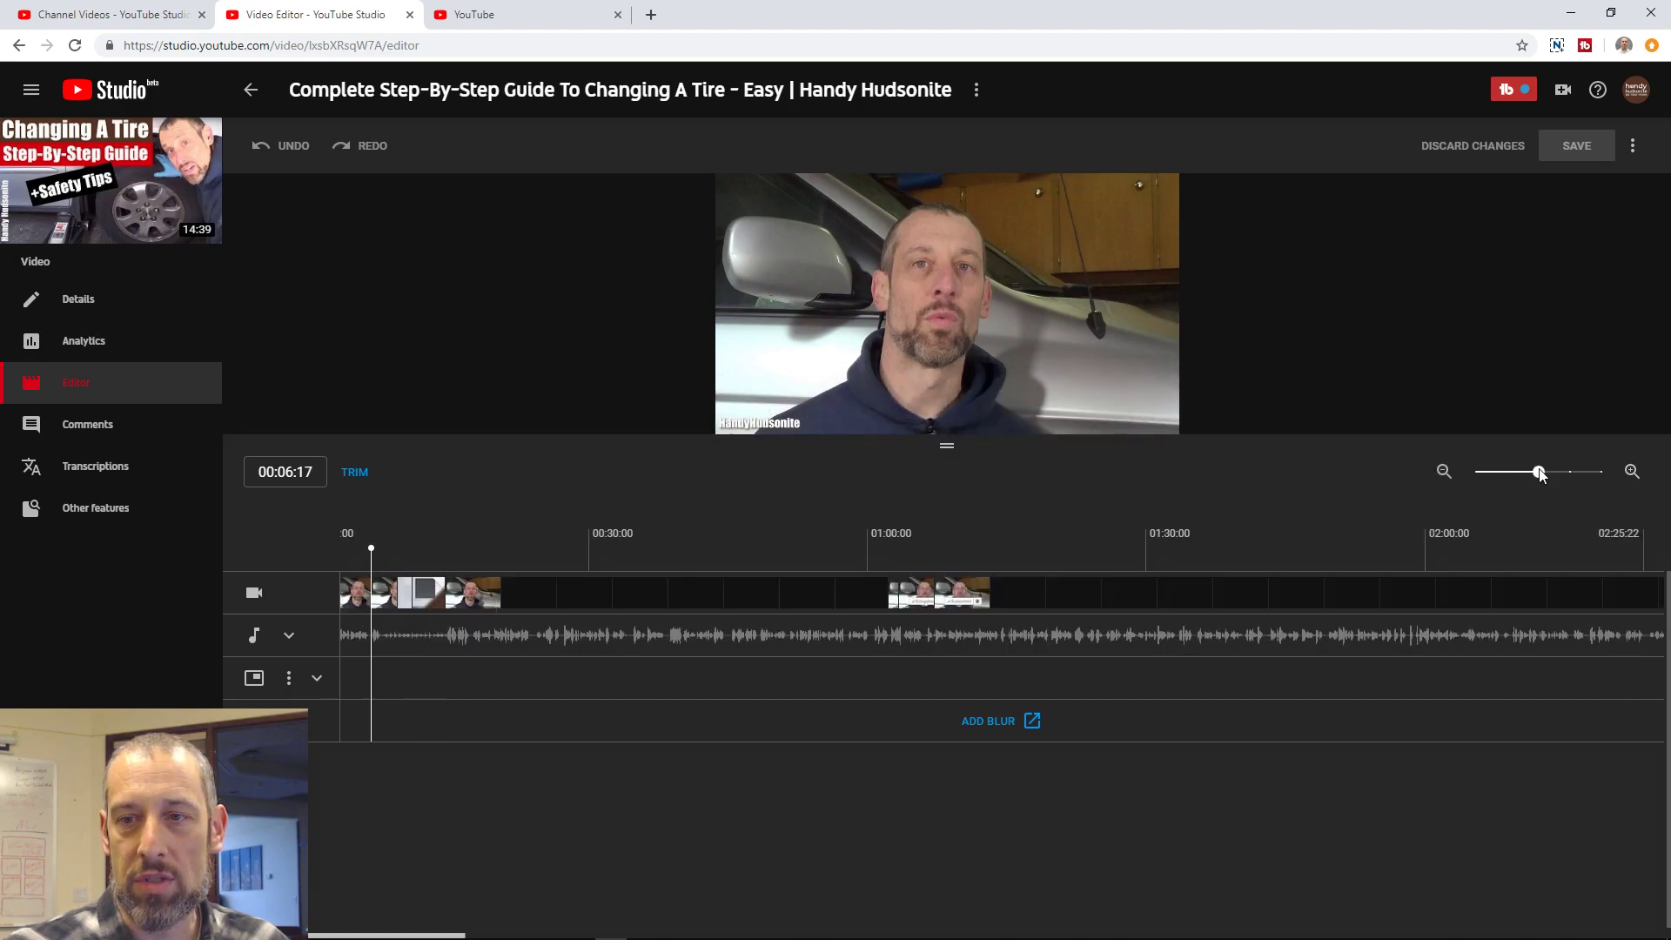
left_click(359, 474)
left_click(779, 920)
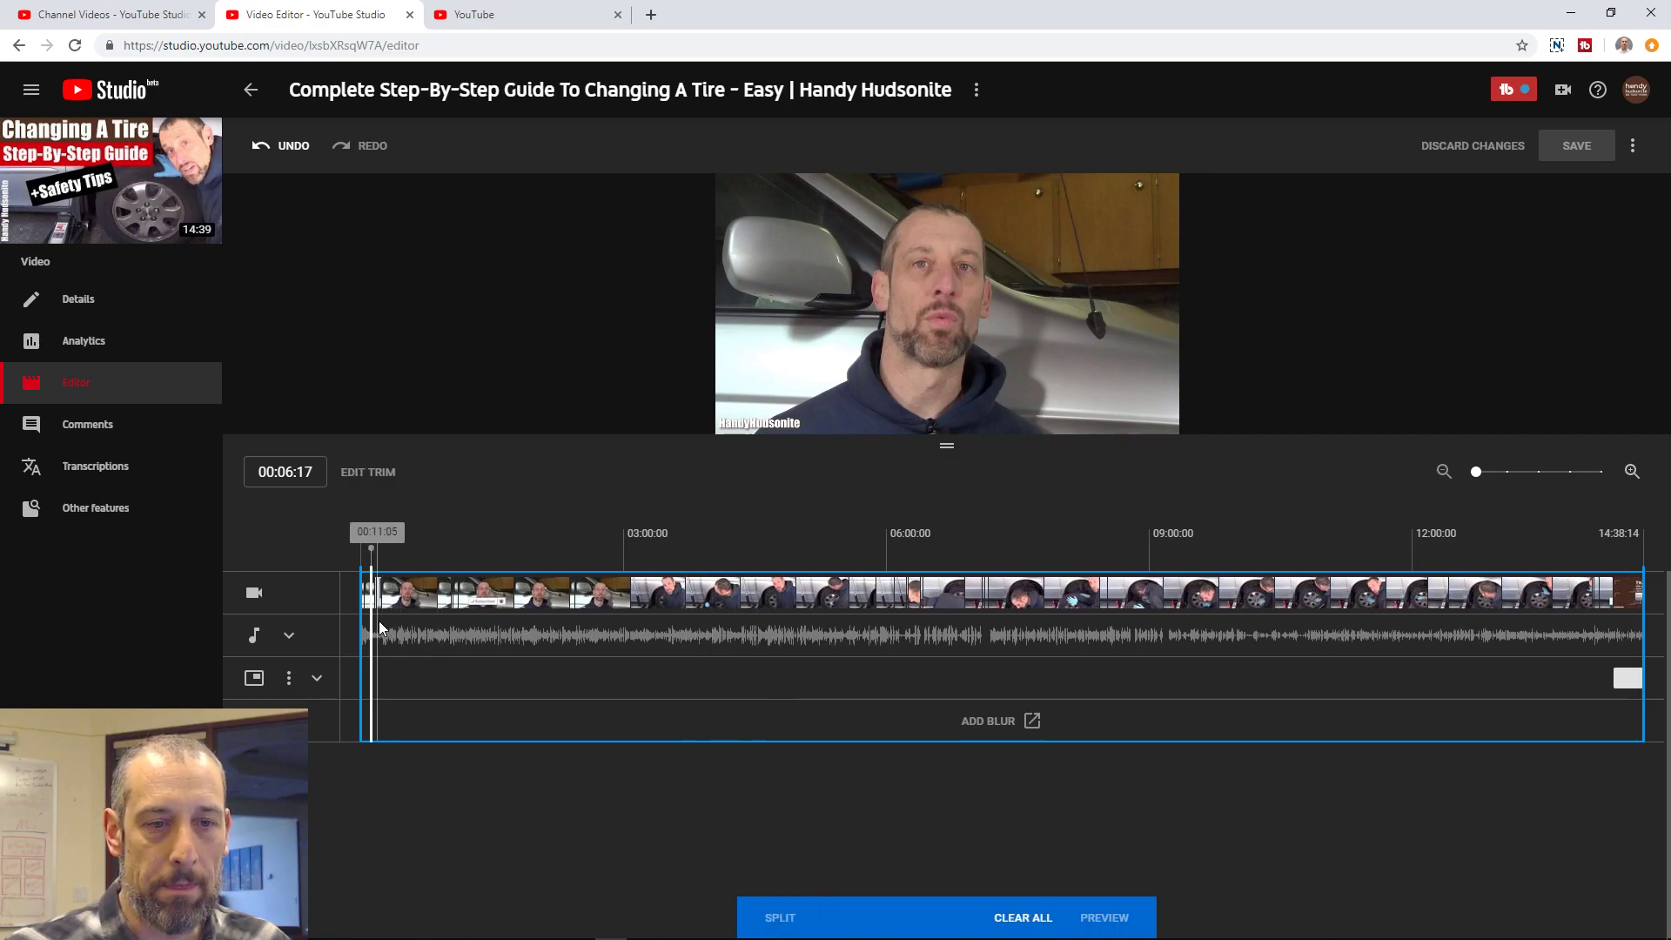
left_click_drag(372, 617, 475, 617)
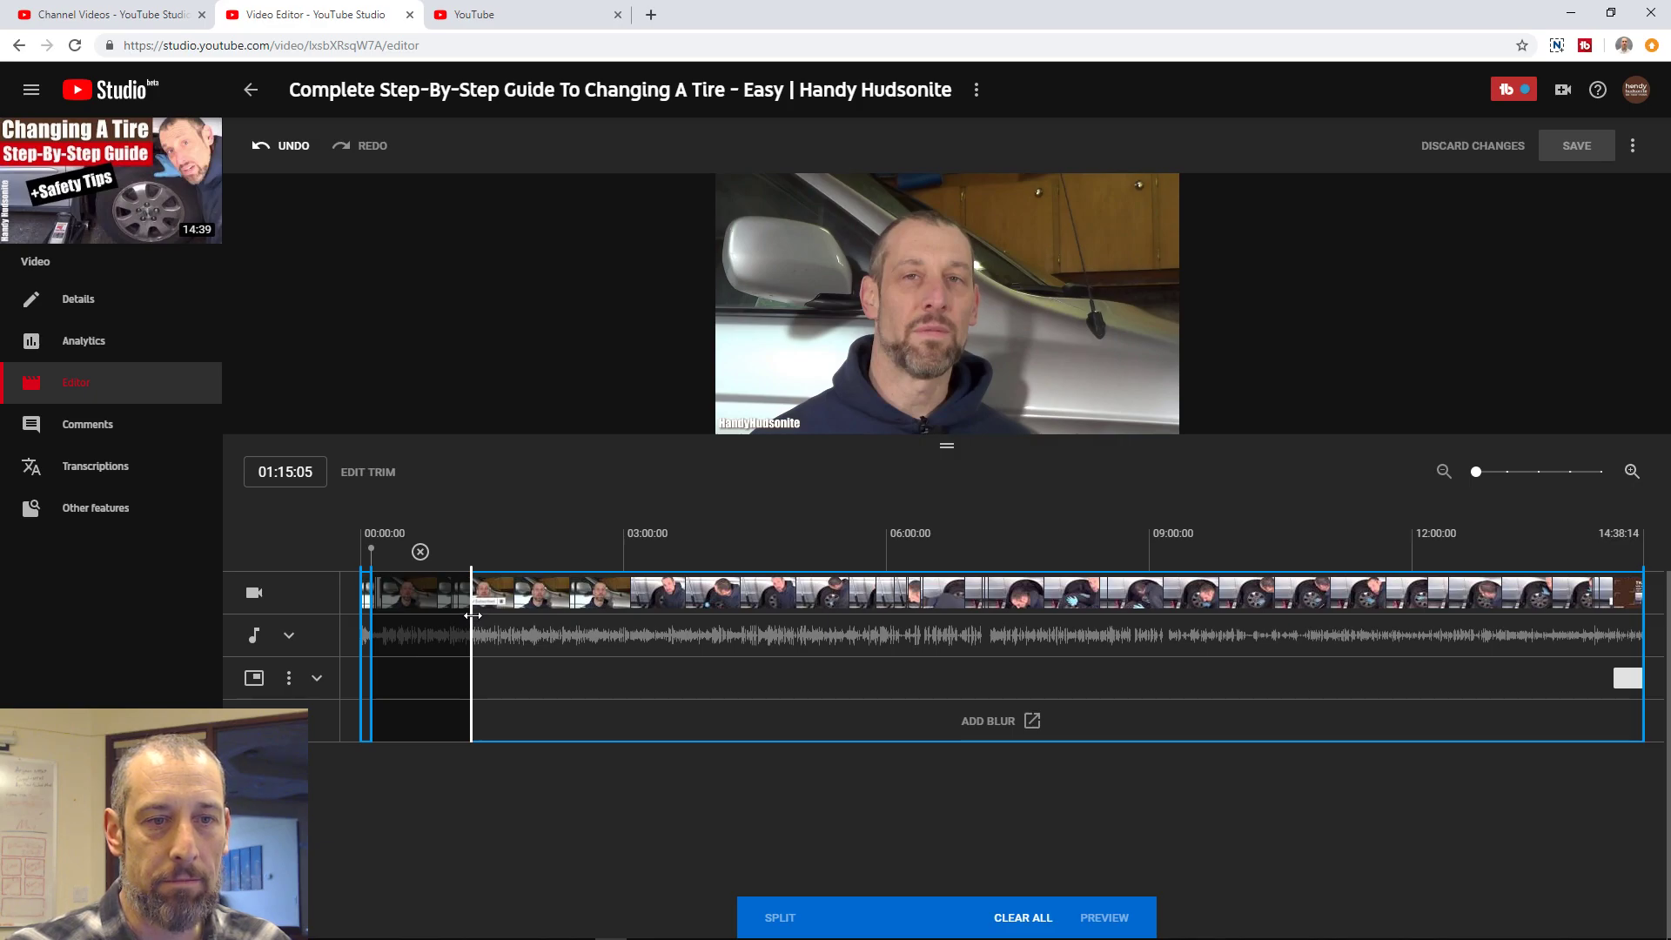
left_click_drag(471, 614, 475, 613)
Step: Set the end of the cut section to 01:14:00 and switch the trim to preview
left_click(313, 474)
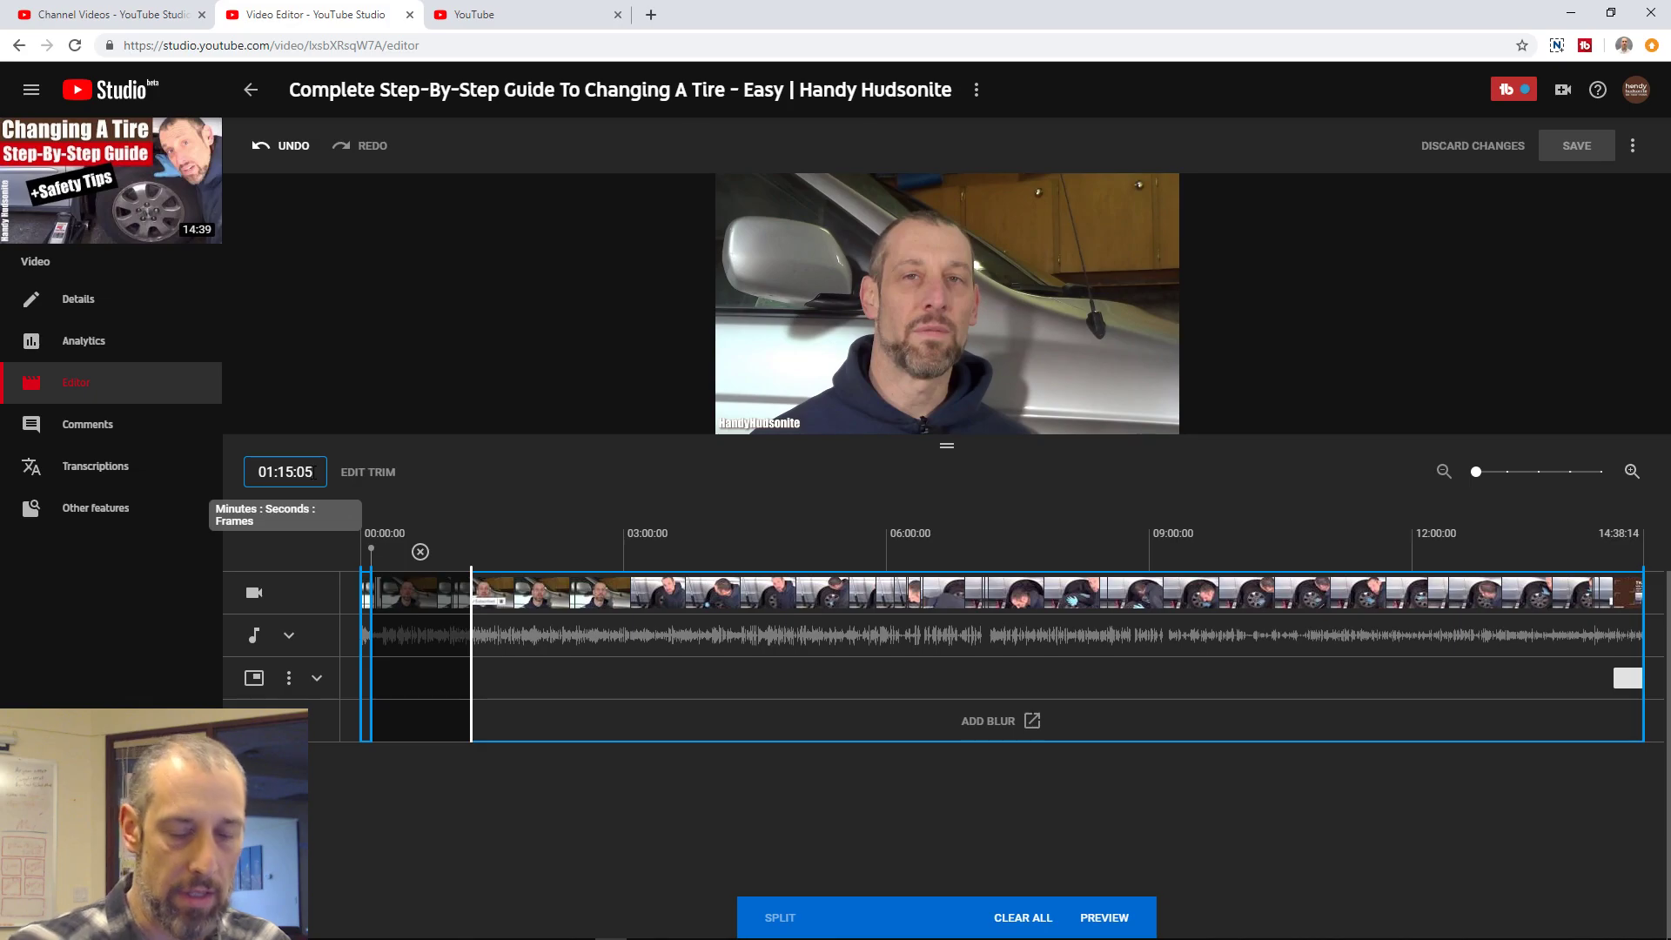
key("BackSpace")
key("BackSpace")
key("BackSpace")
key("BackSpace")
key("BackSpace")
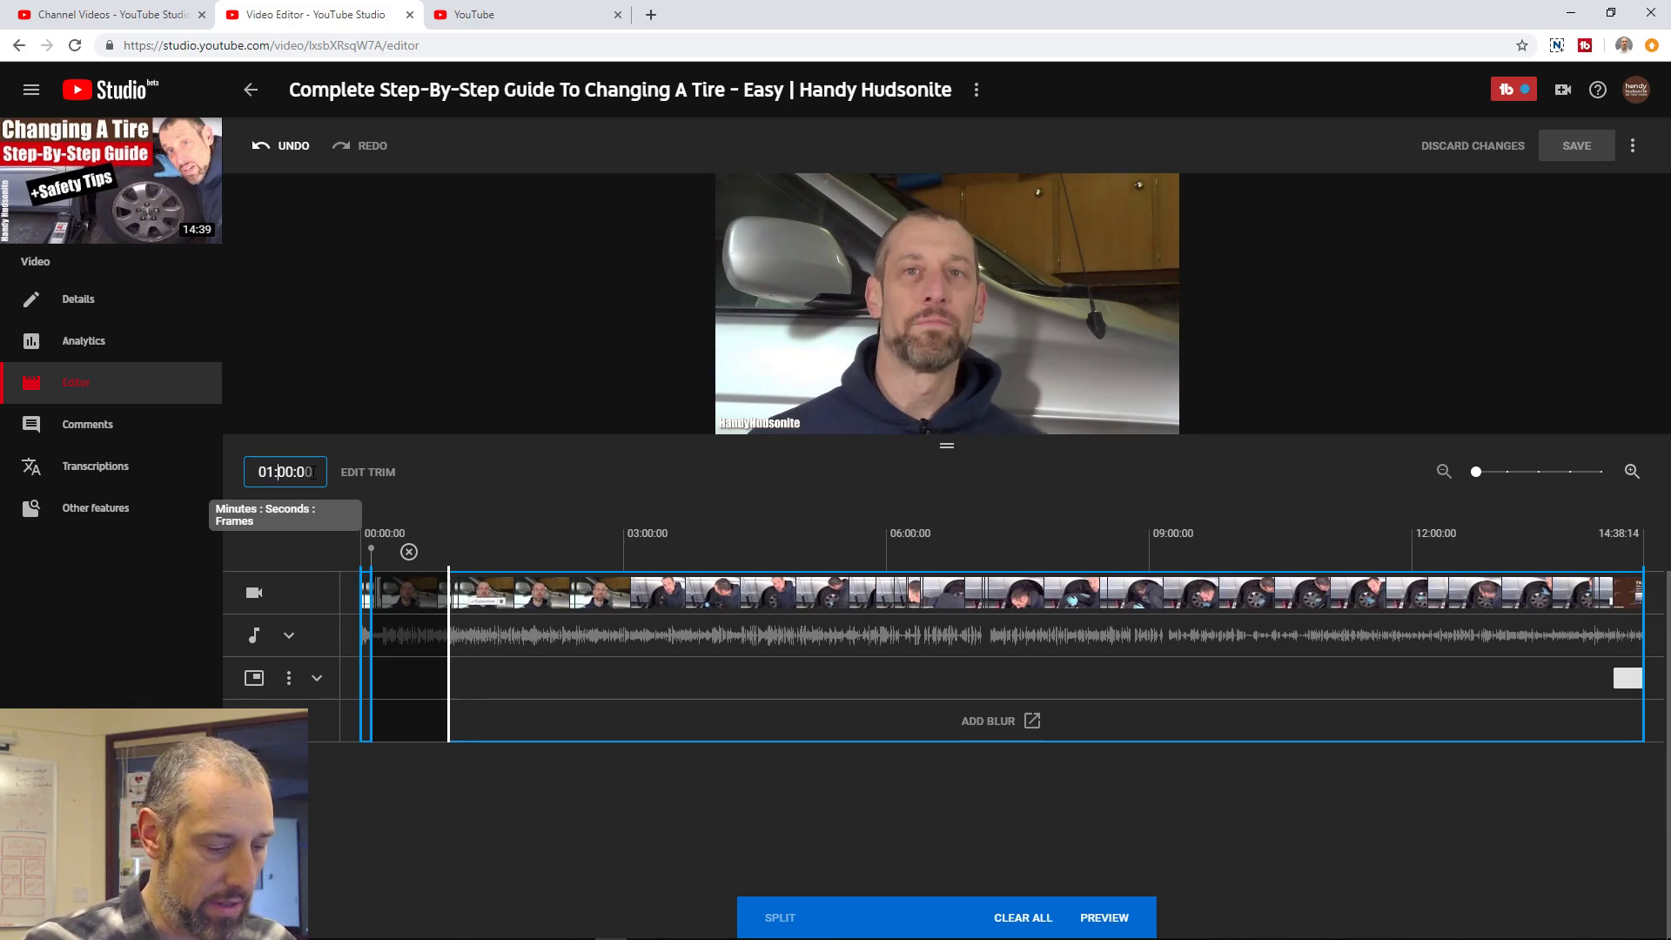
type("14")
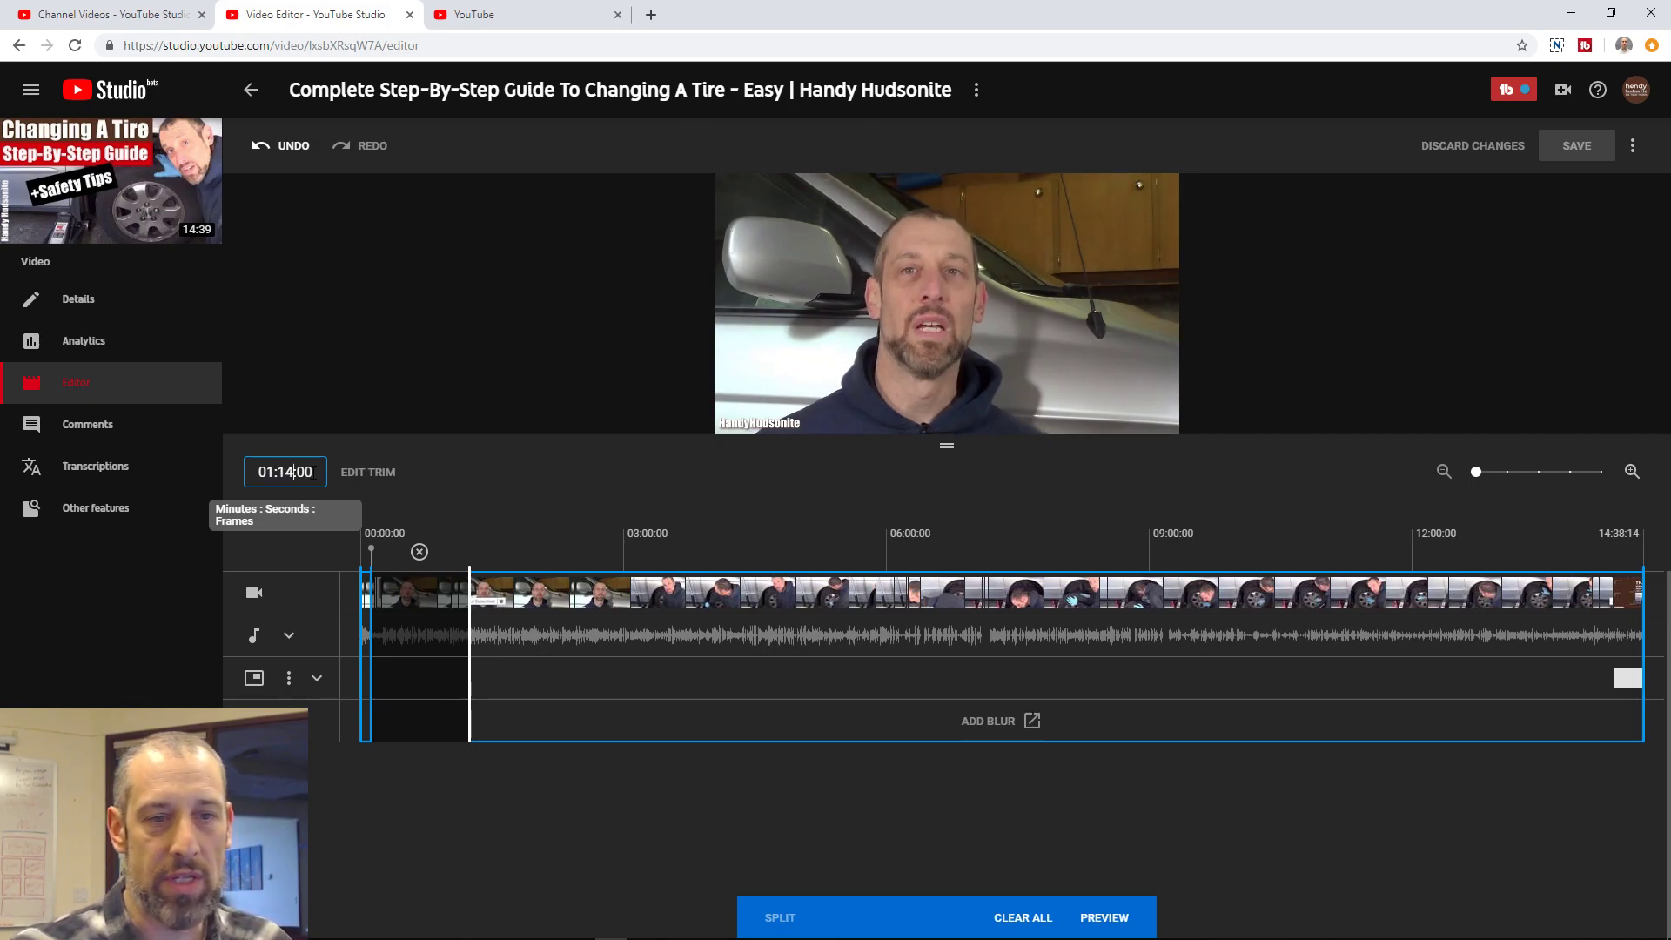
left_click(1099, 919)
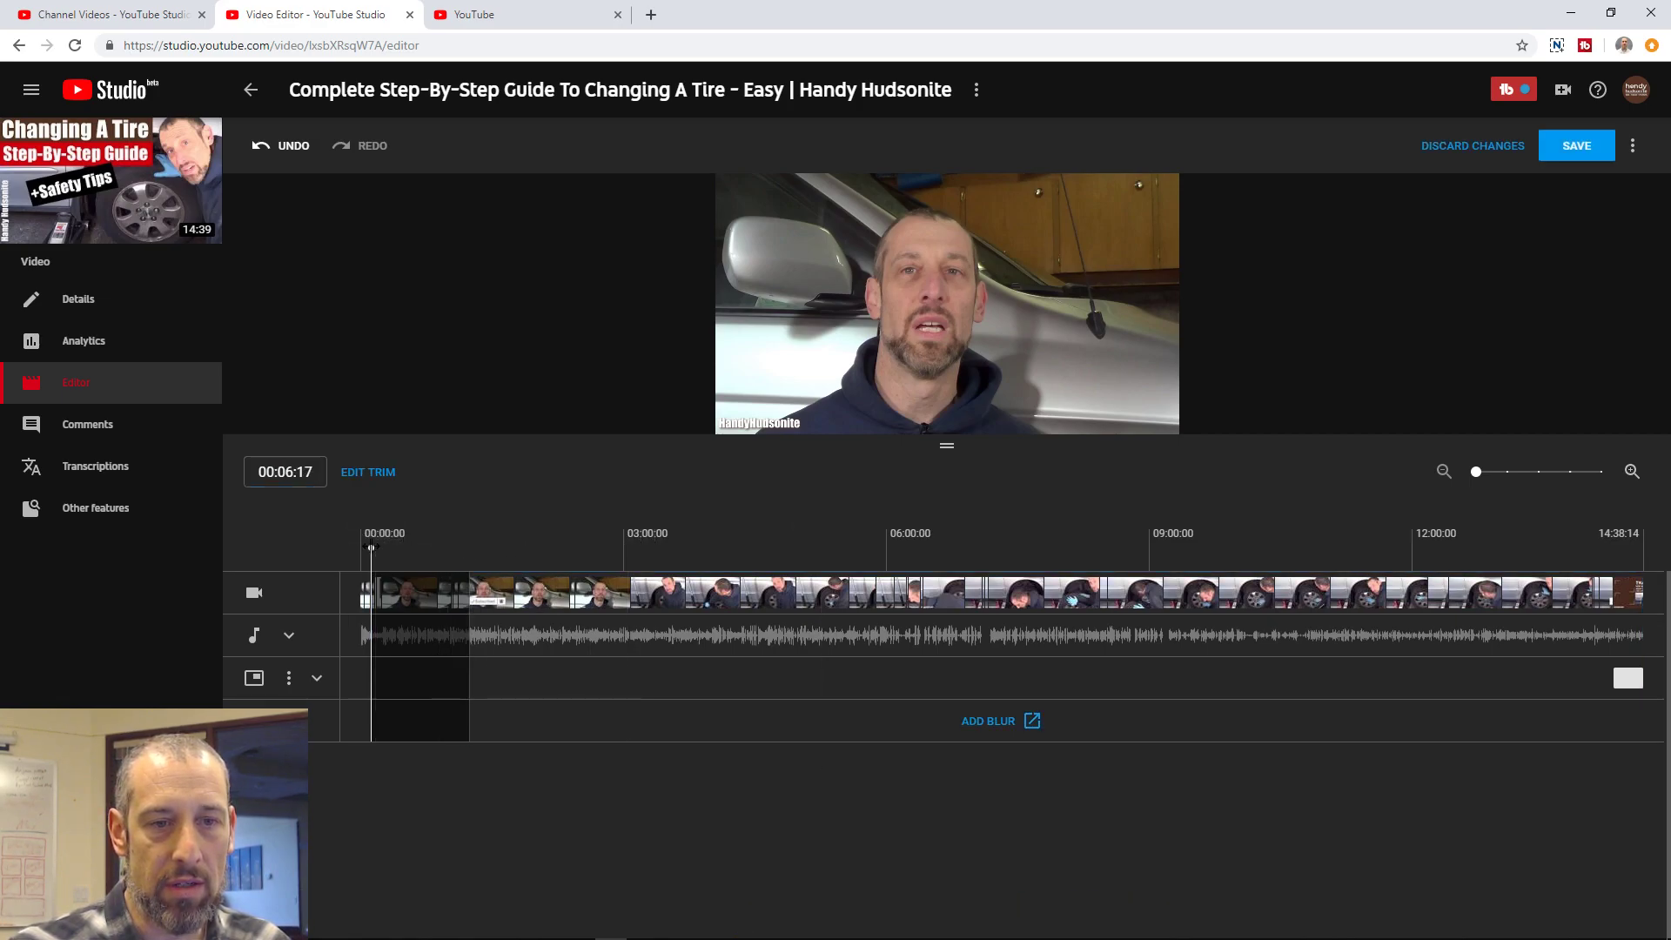
Step: Play the trimmed video from its beginning through the cut to check the transition, and pause it
left_click_drag(373, 550, 336, 540)
left_click(738, 418)
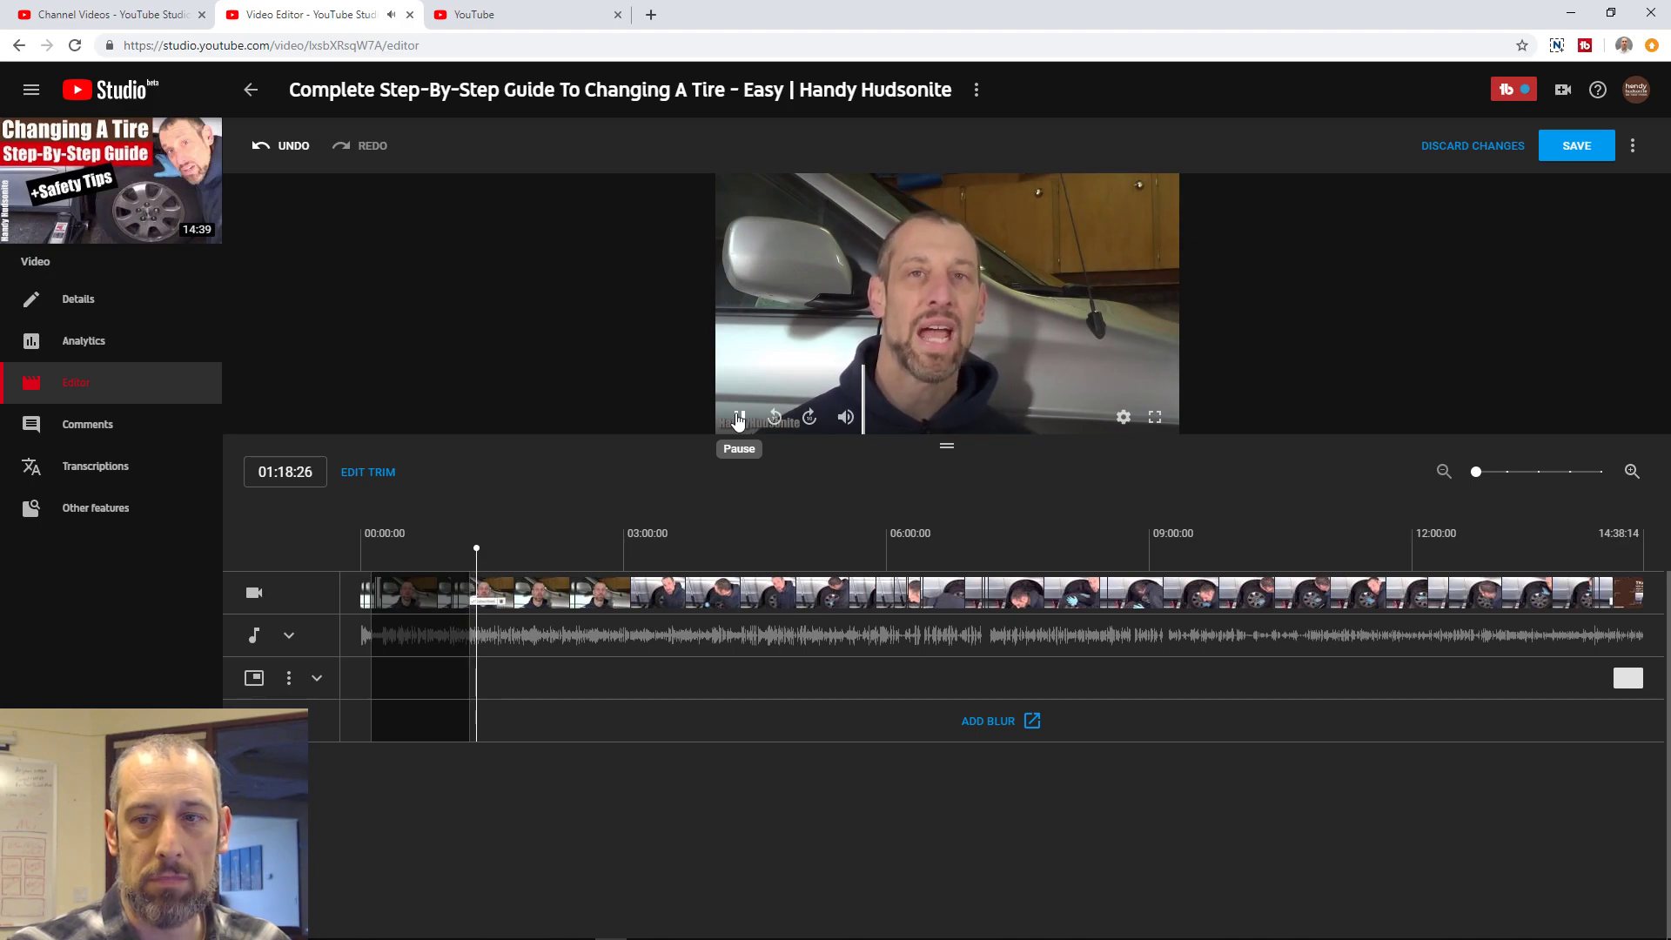
left_click(738, 418)
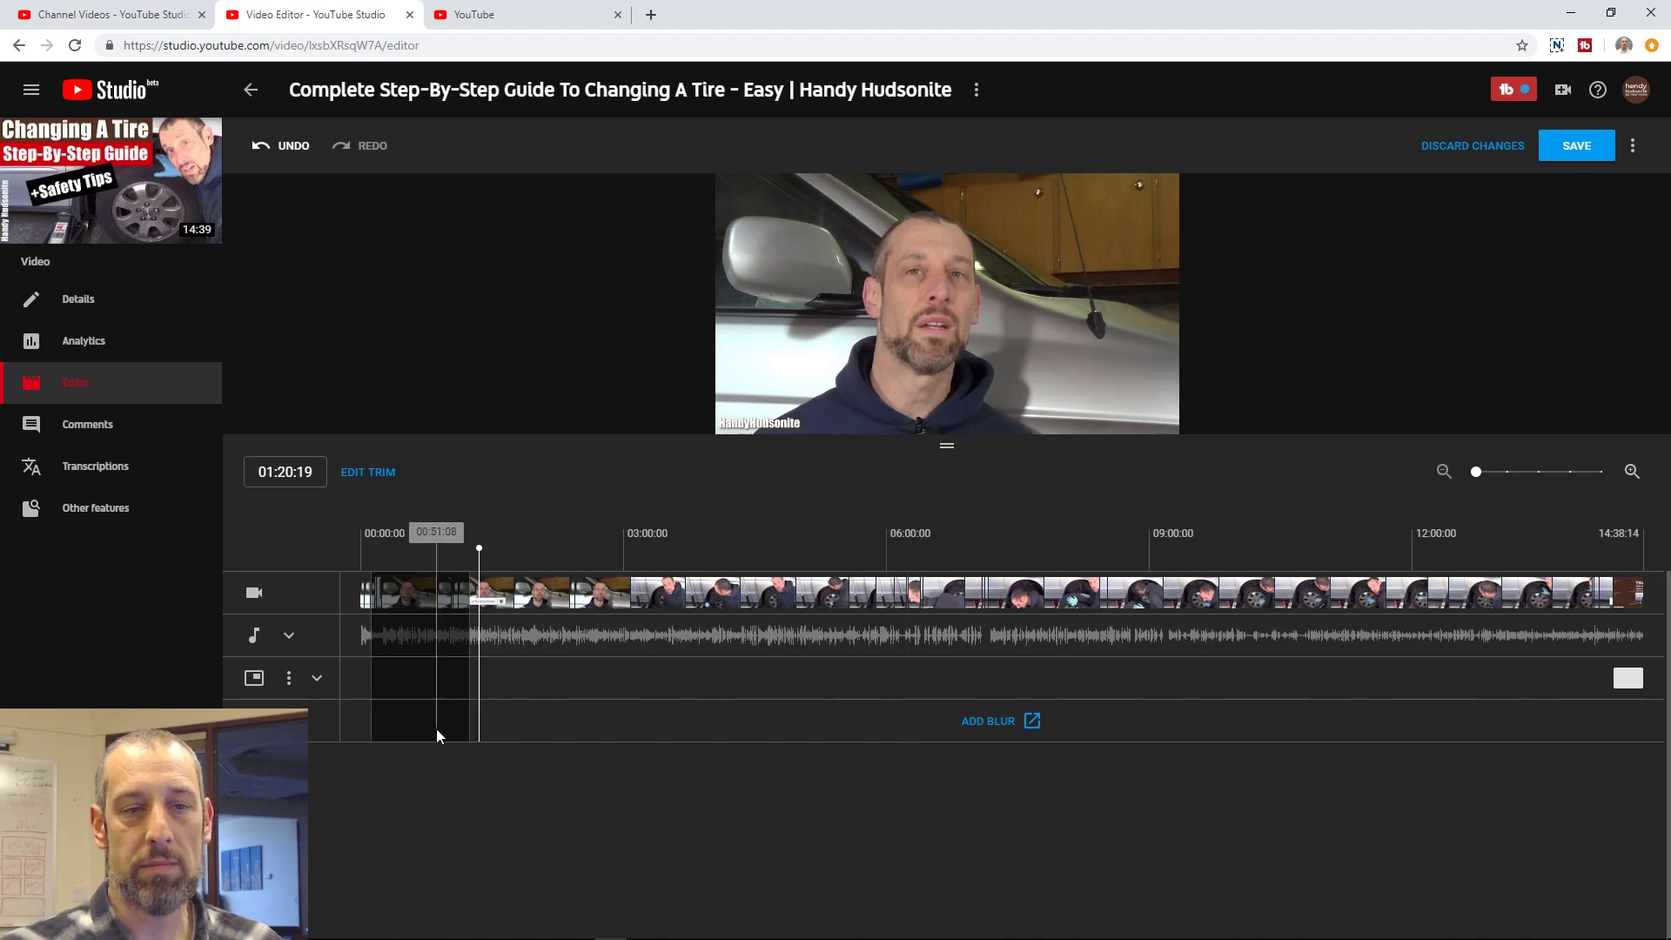
Step: Expand the end screen track and inspect the headlight bulb and engine video elements
left_click(317, 680)
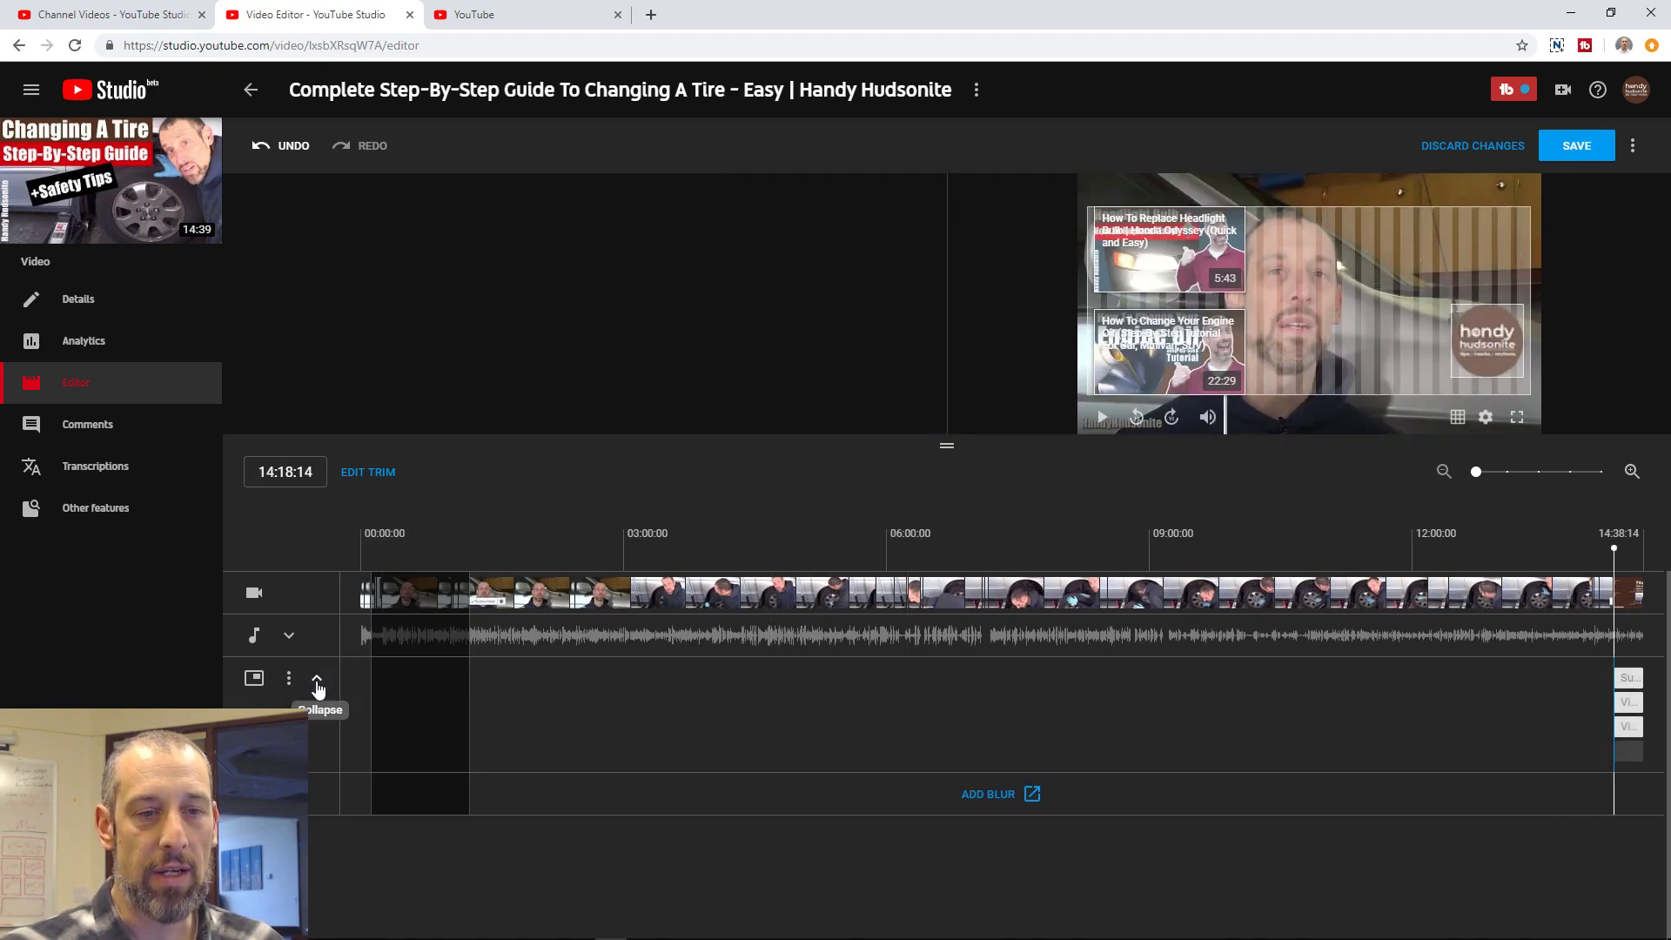
left_click(1168, 253)
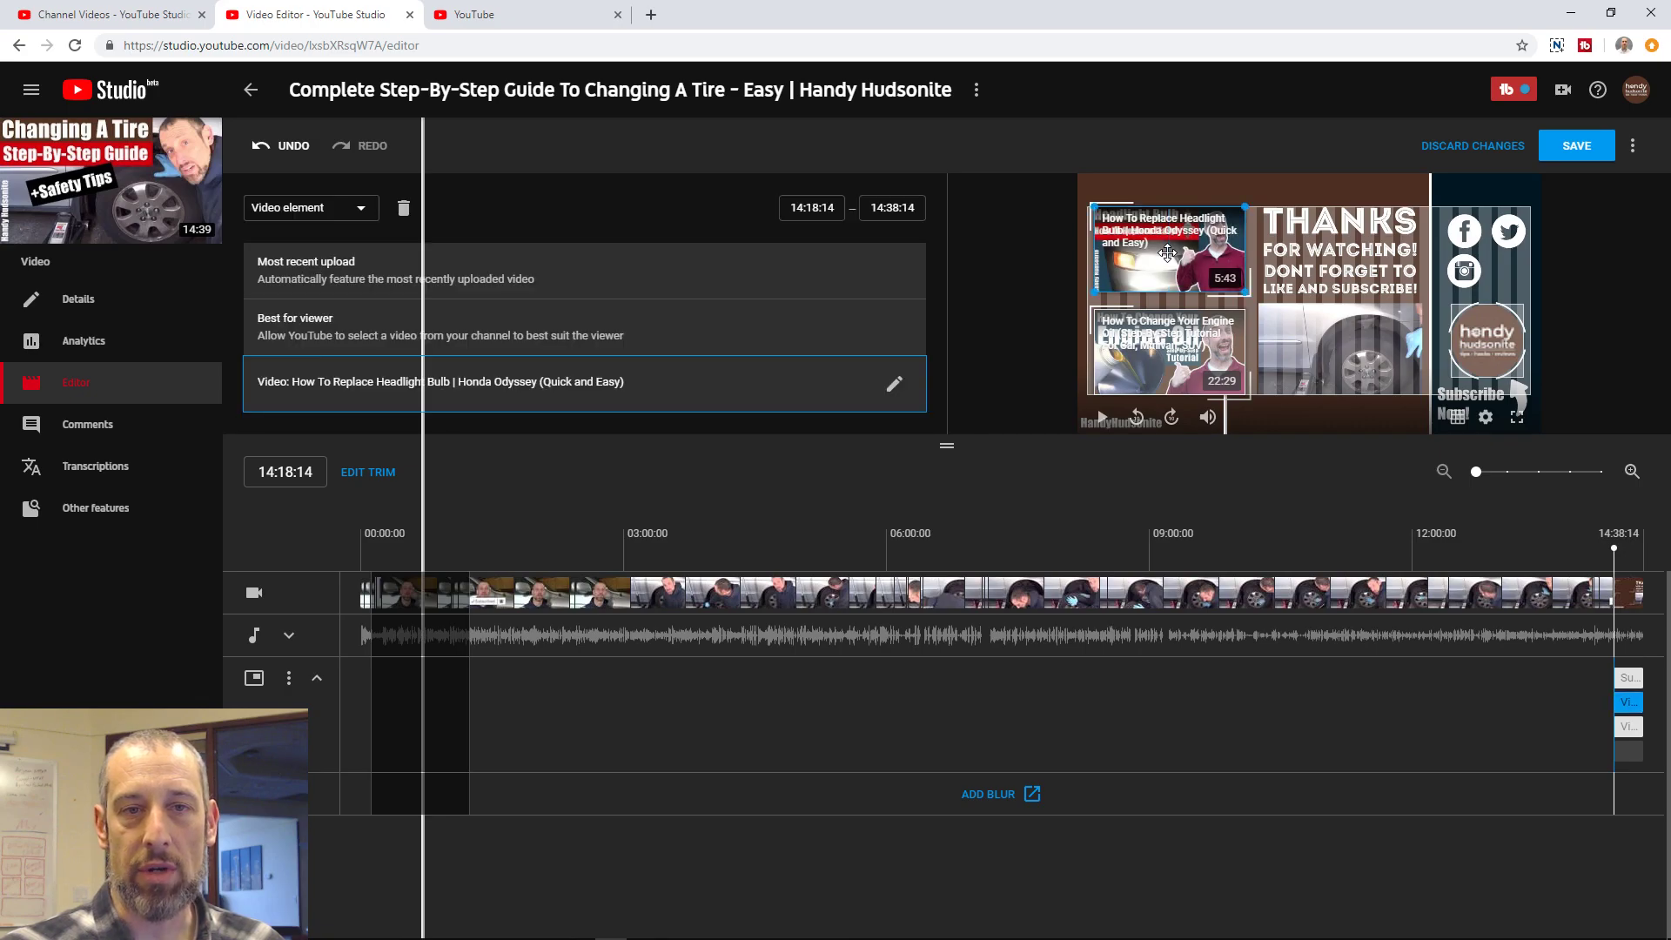
left_click(1179, 351)
left_click(1182, 265)
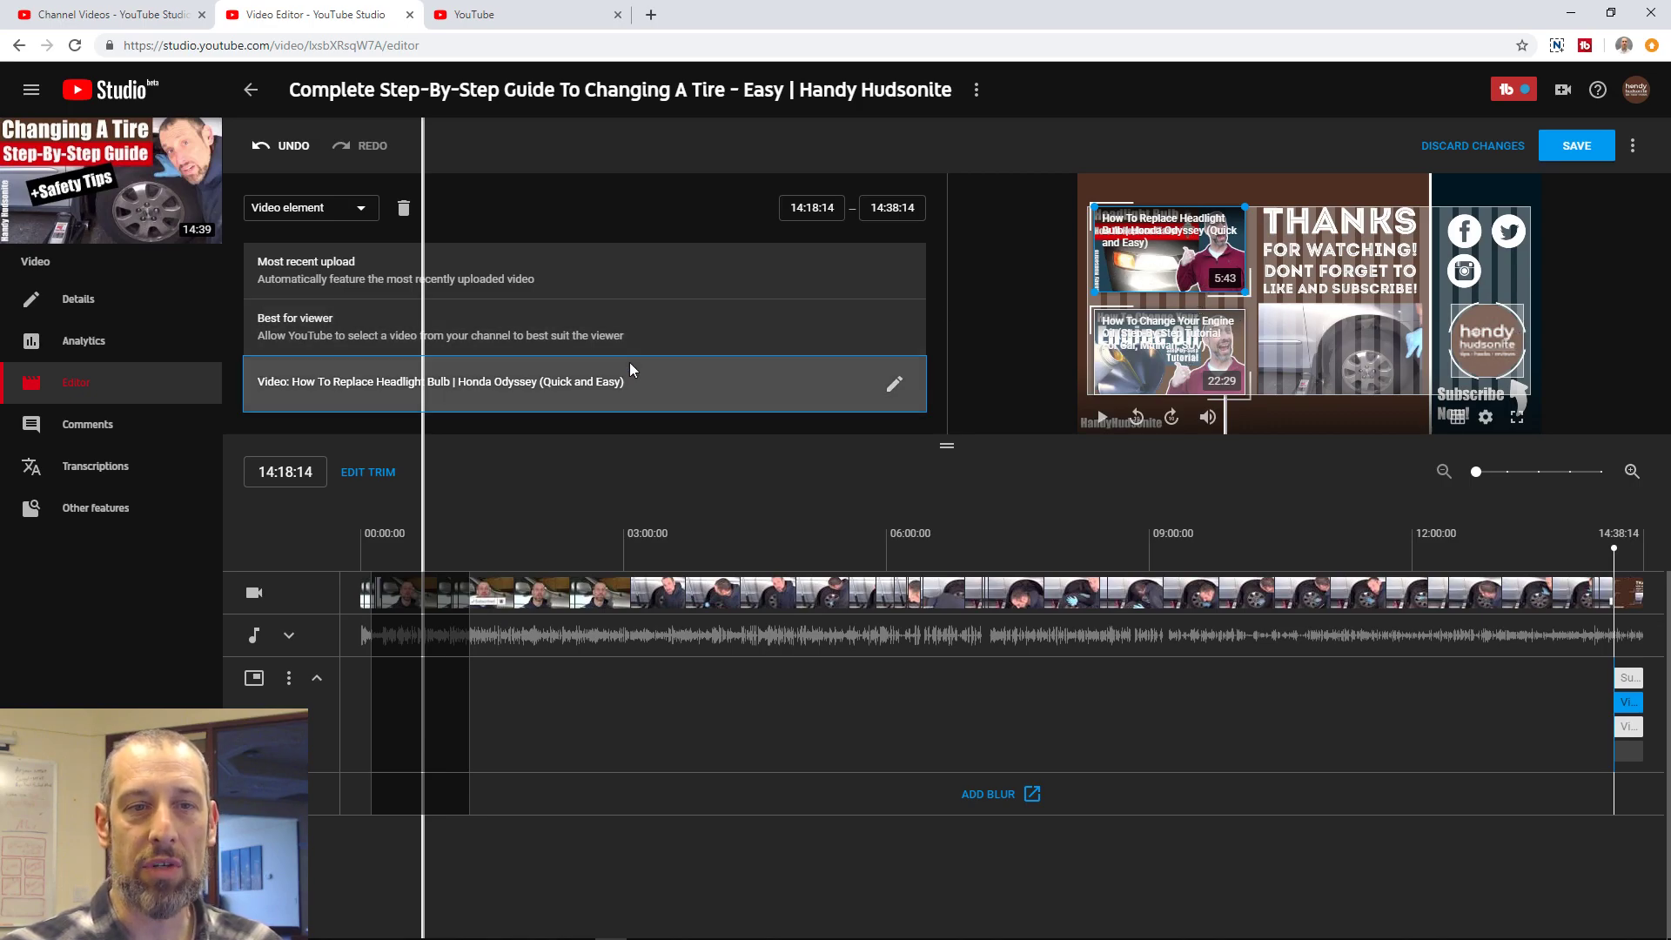
Step: Save the trimmed video, confirming the changes, and go back to the video's details
left_click(1577, 147)
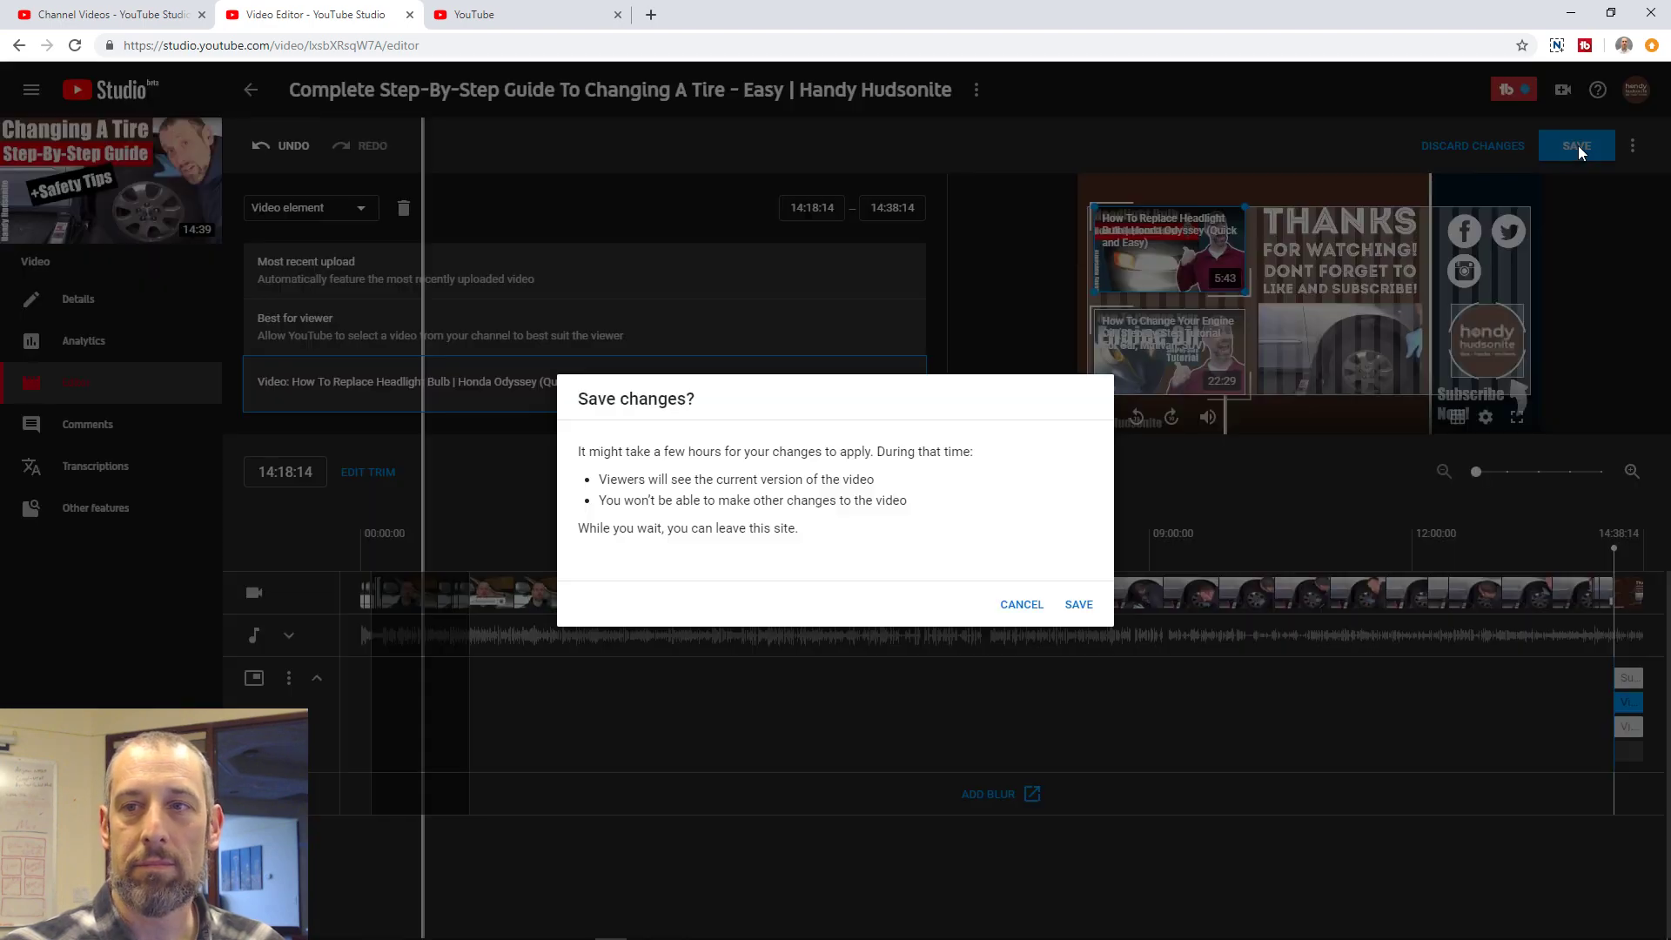
left_click(1078, 605)
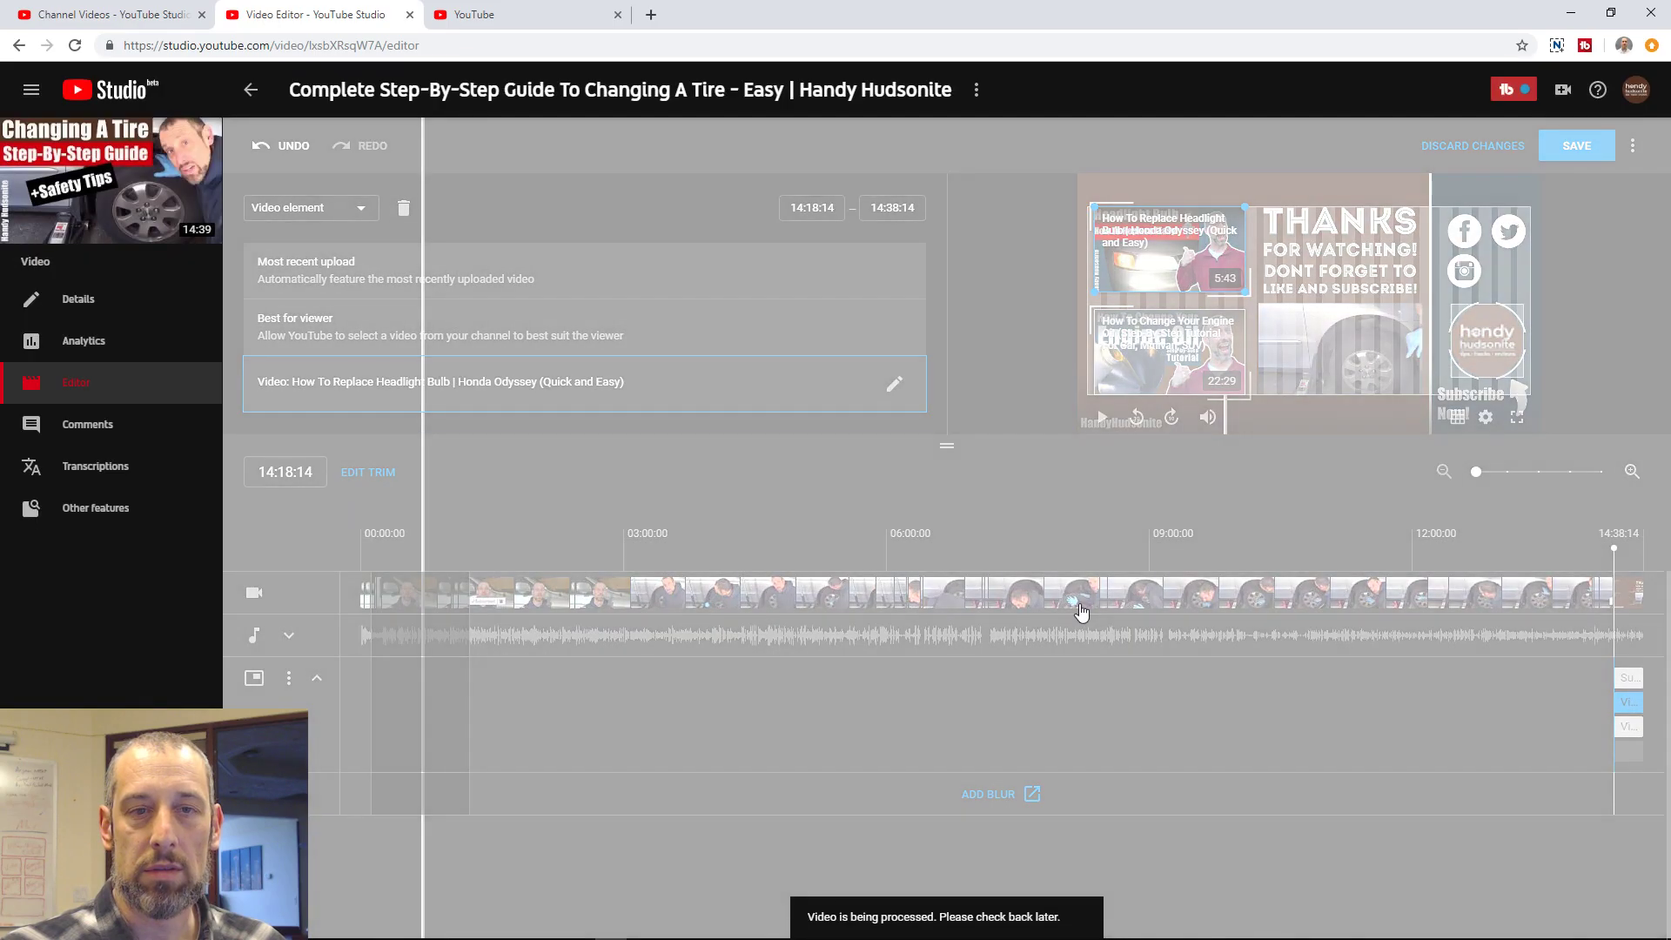
left_click(79, 300)
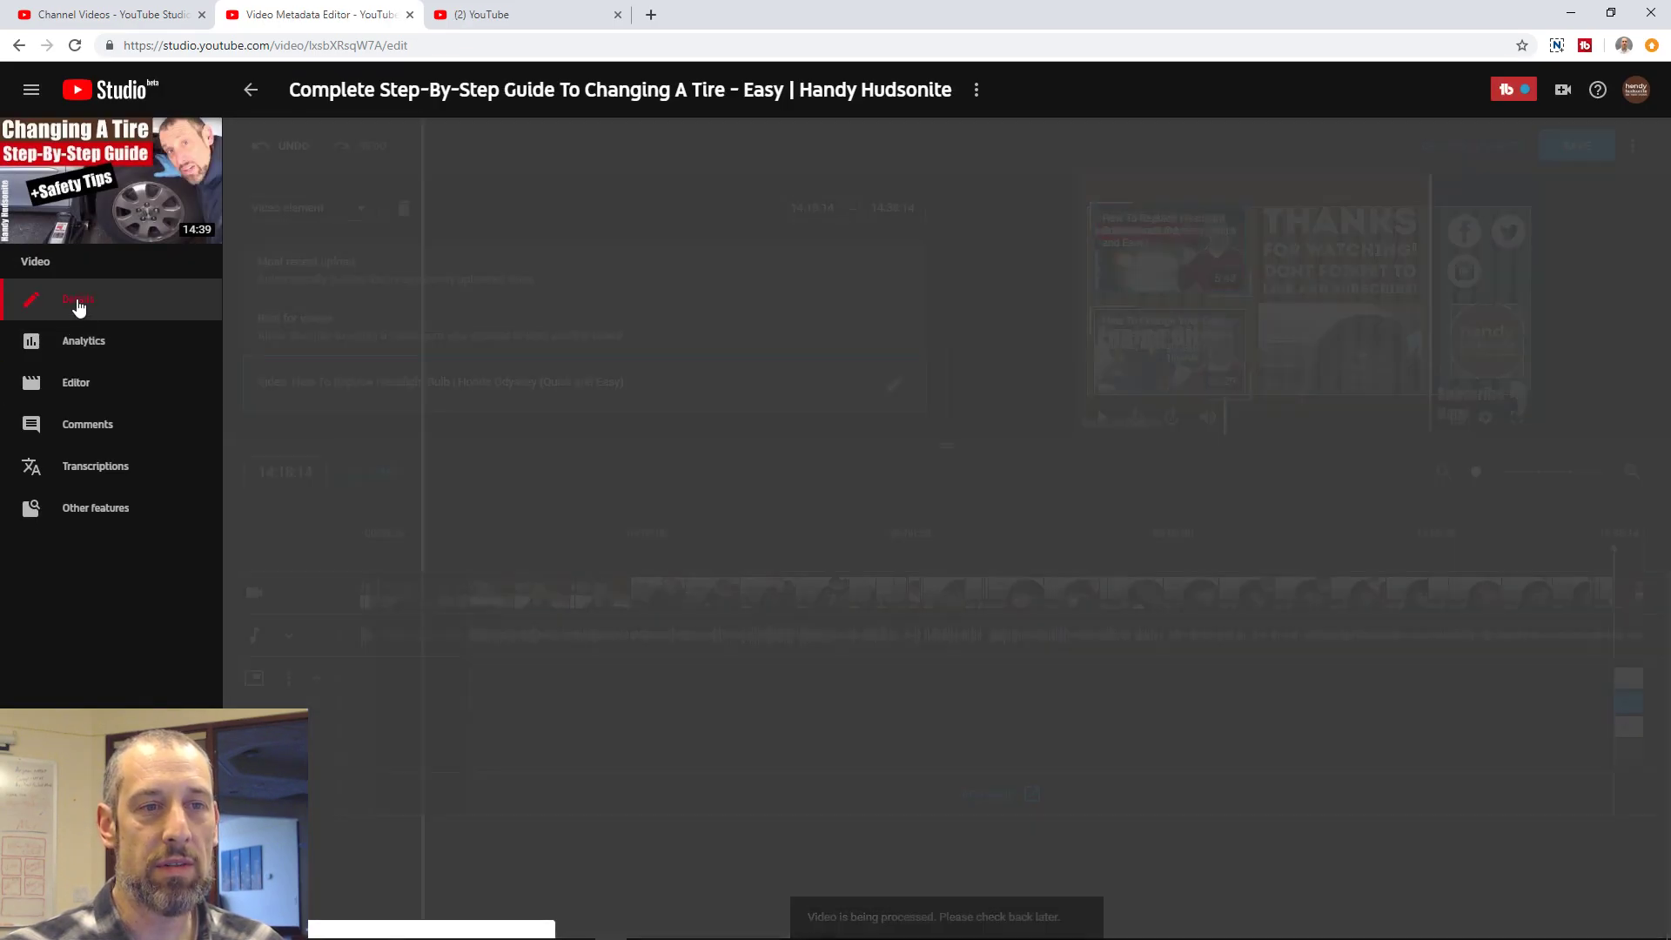